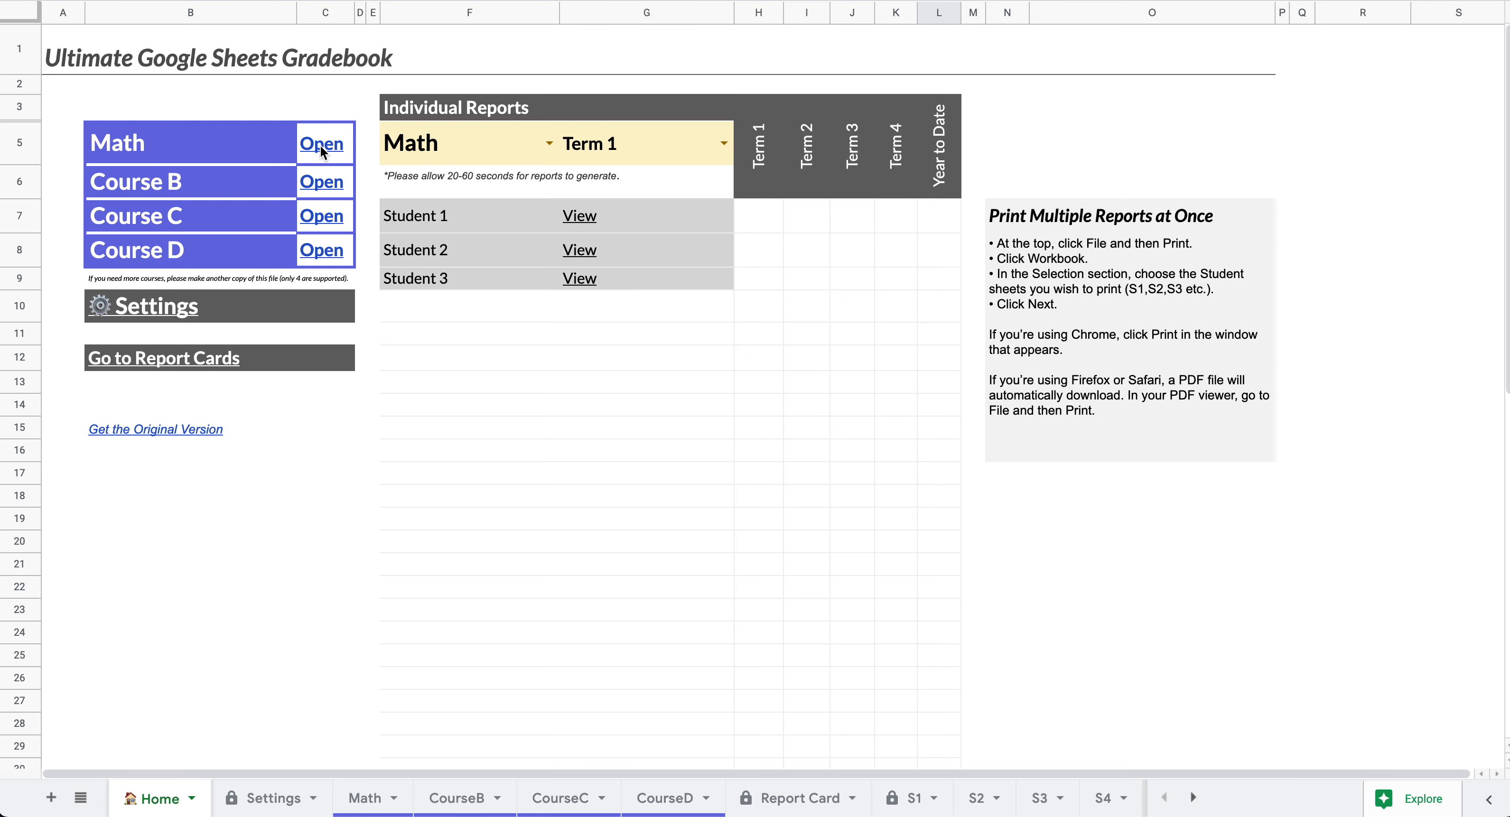
- Go from the Home sheet's Math entry to the Math gradebook tab
mouse_move(315, 144)
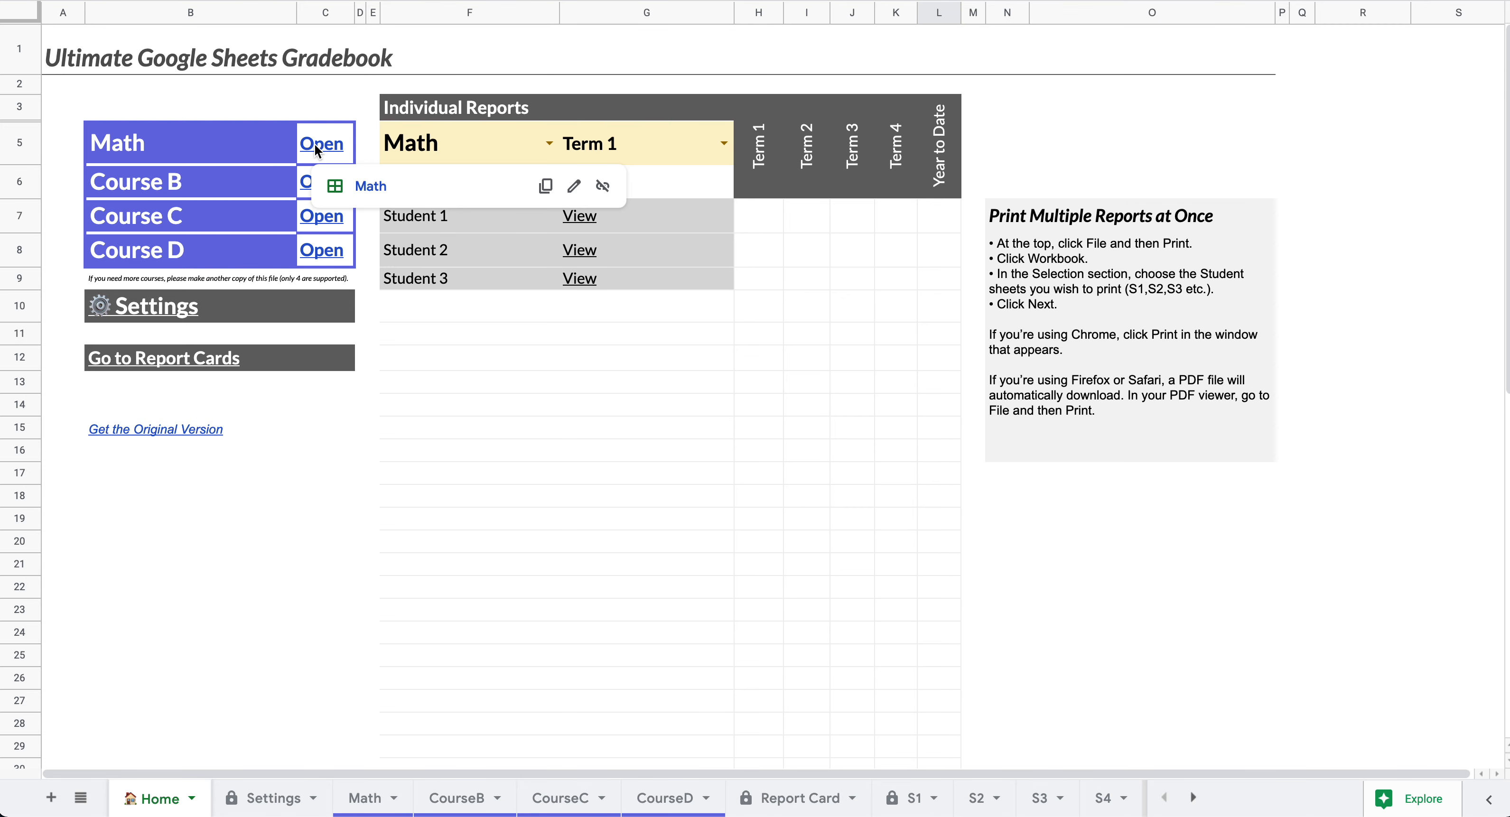
click(363, 186)
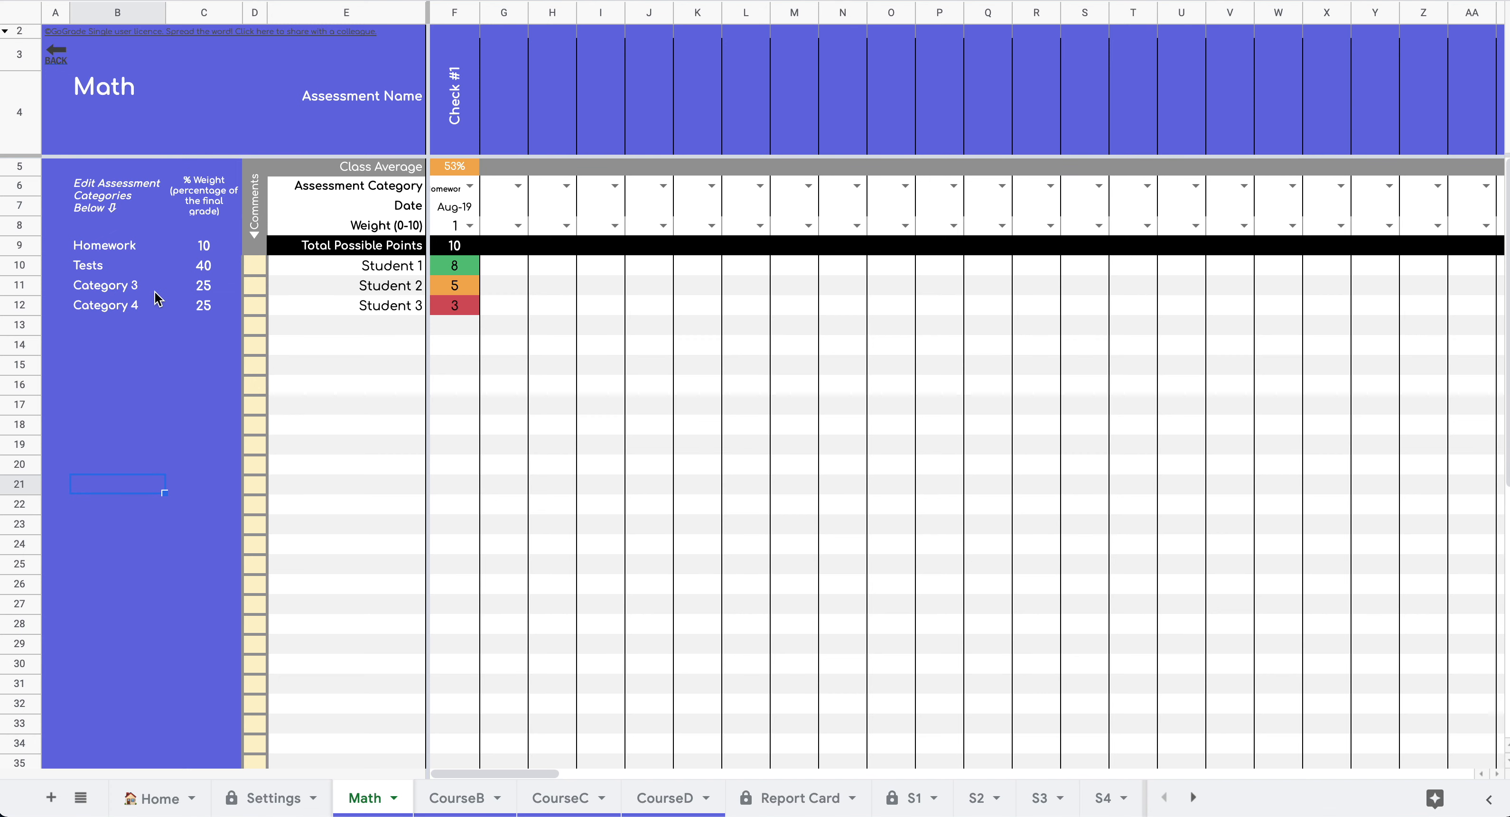
- Rename Category 3 to Quizzes (B11) and Category 4 to Daily Work (B12)
click(122, 292)
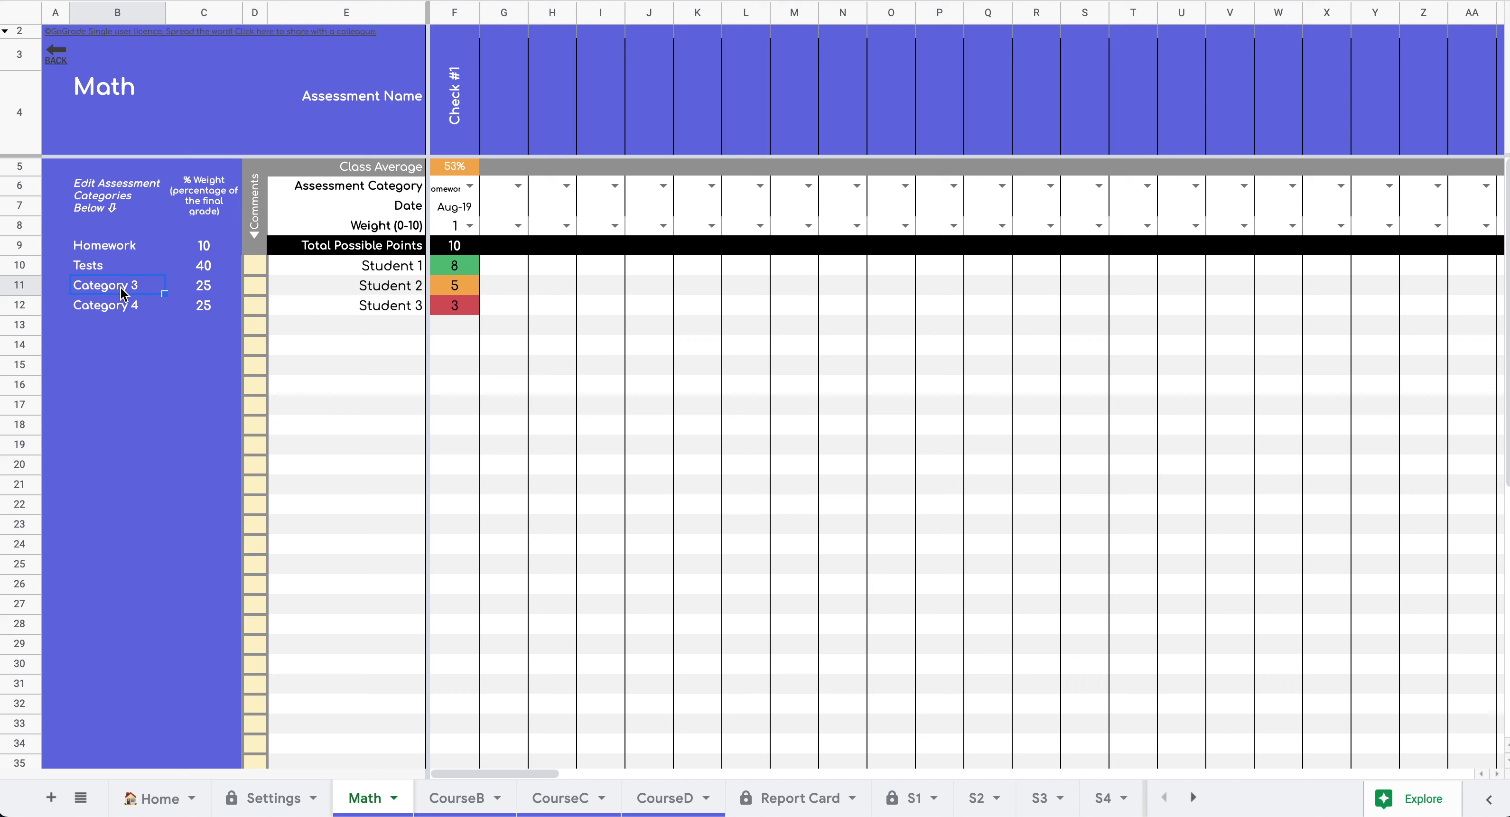
text(Quizzes)
click(110, 311)
text(D)
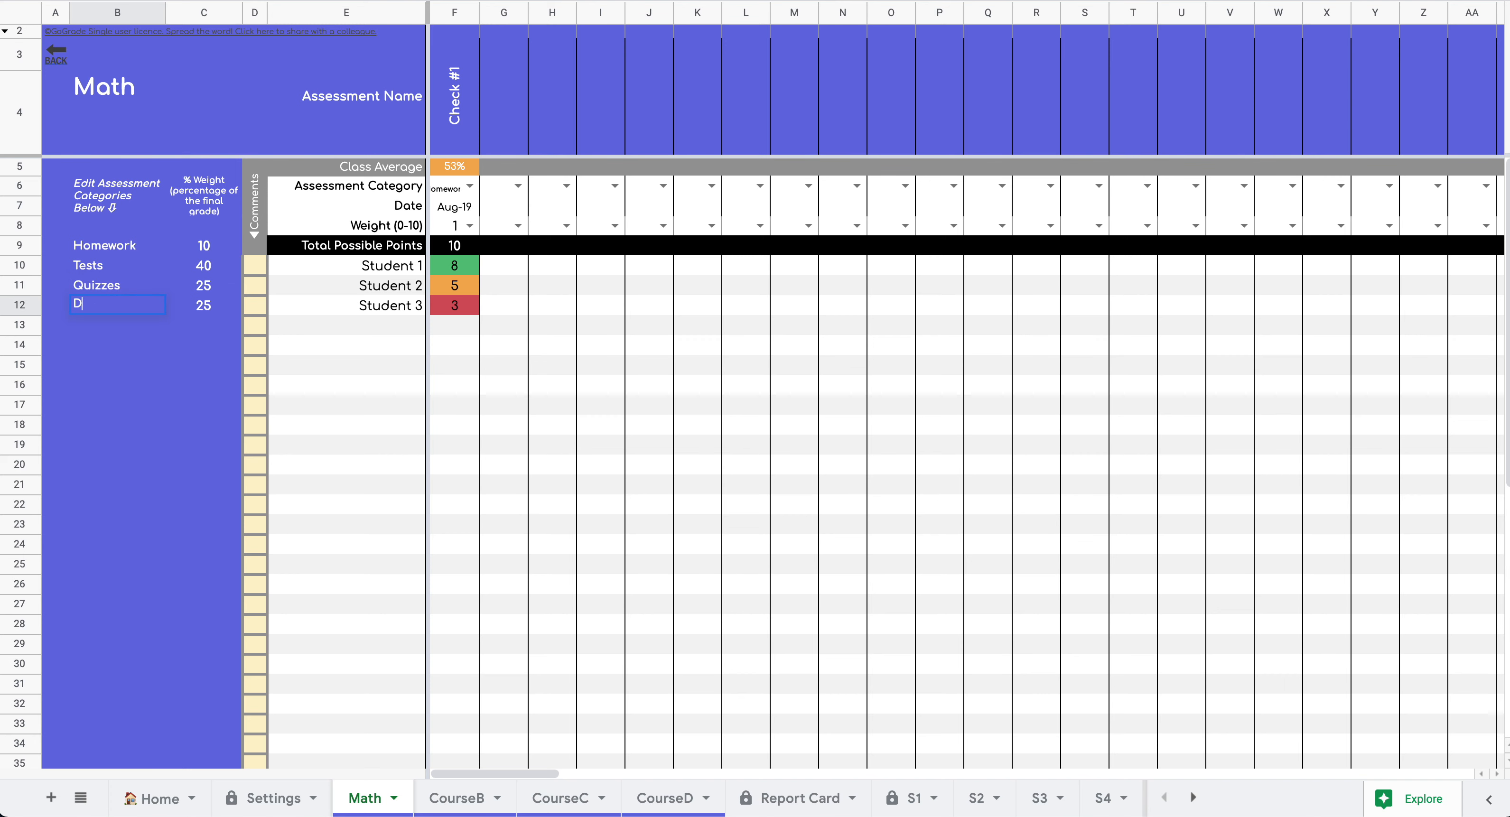
text(aily Work)
click(311, 352)
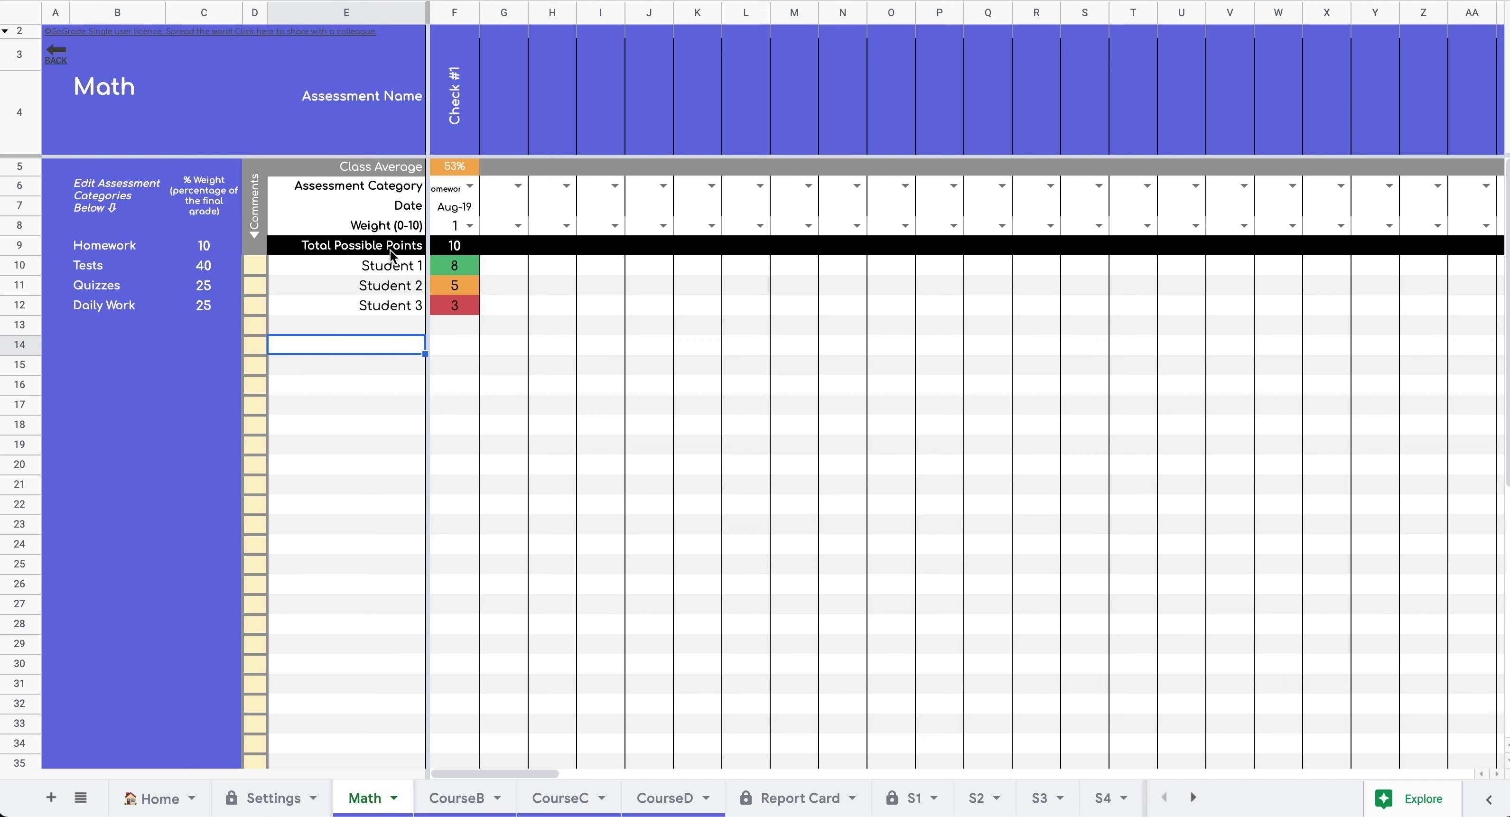
- Add Check #2 in column G as a Homework assessment dated Aug-20
click(503, 117)
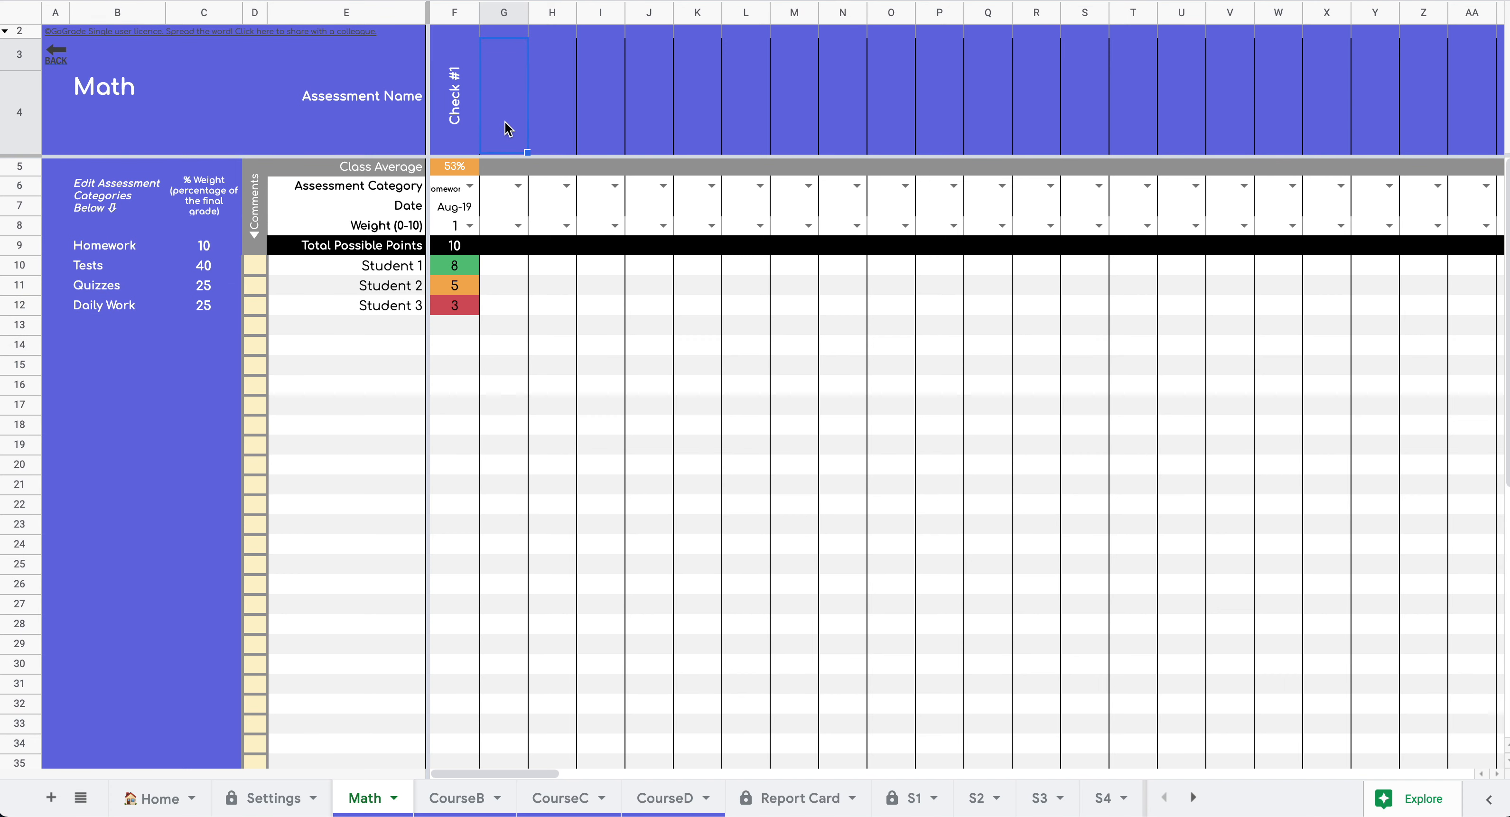
text(Check #2)
key(Return)
click(518, 186)
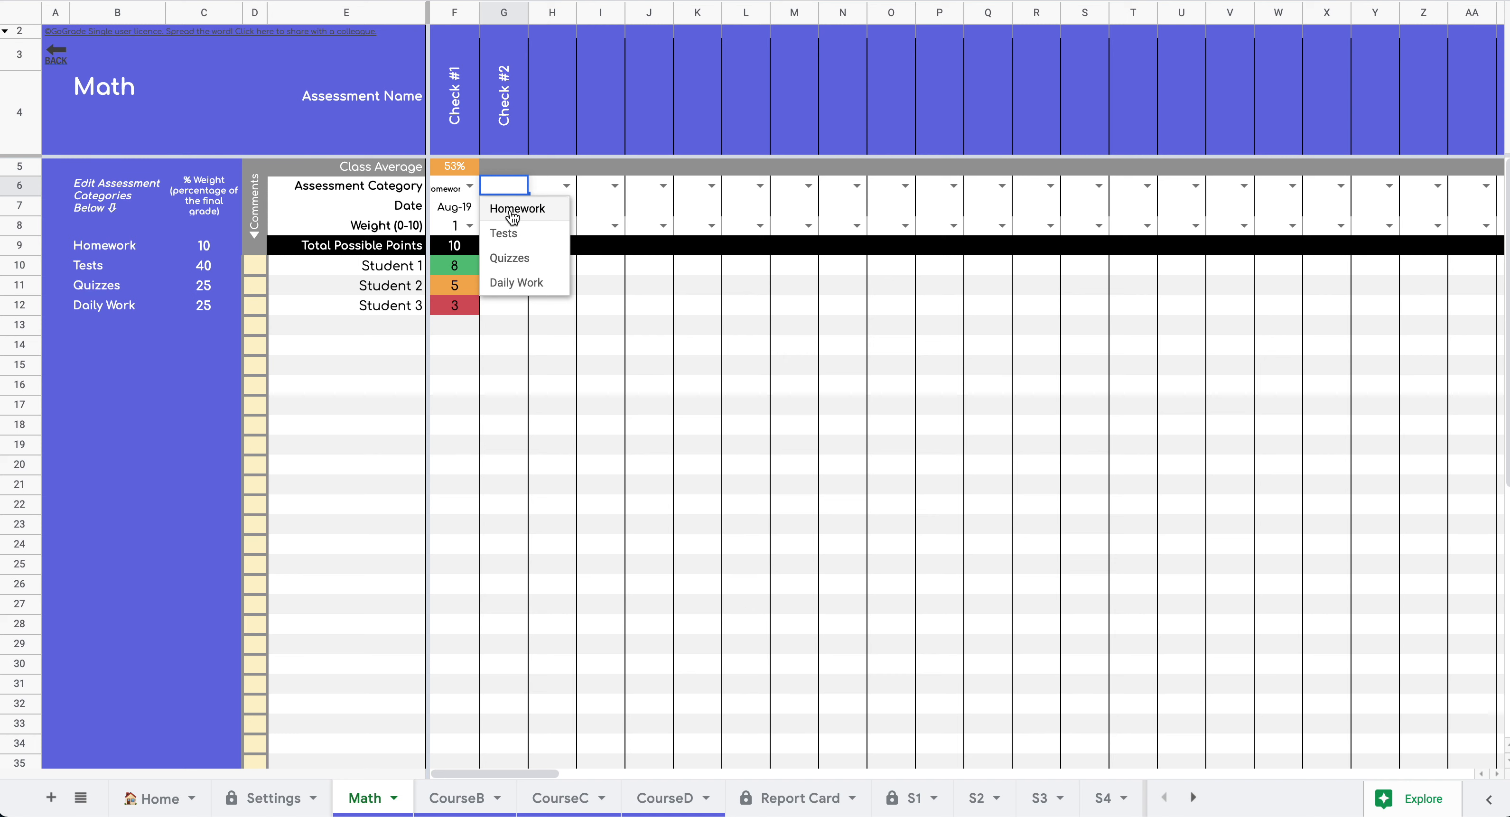
click(512, 213)
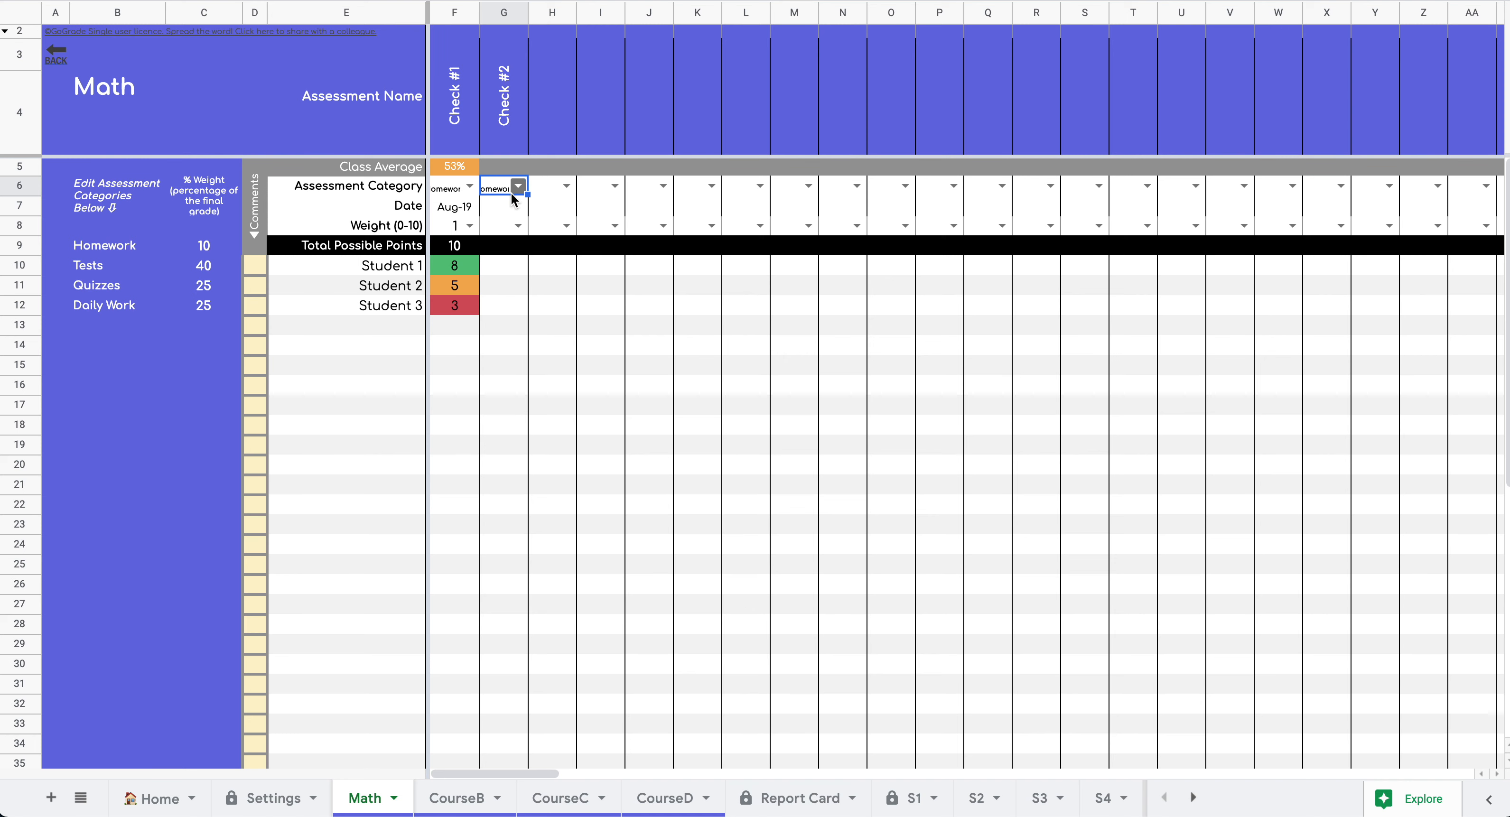
double_click(518, 209)
click(547, 315)
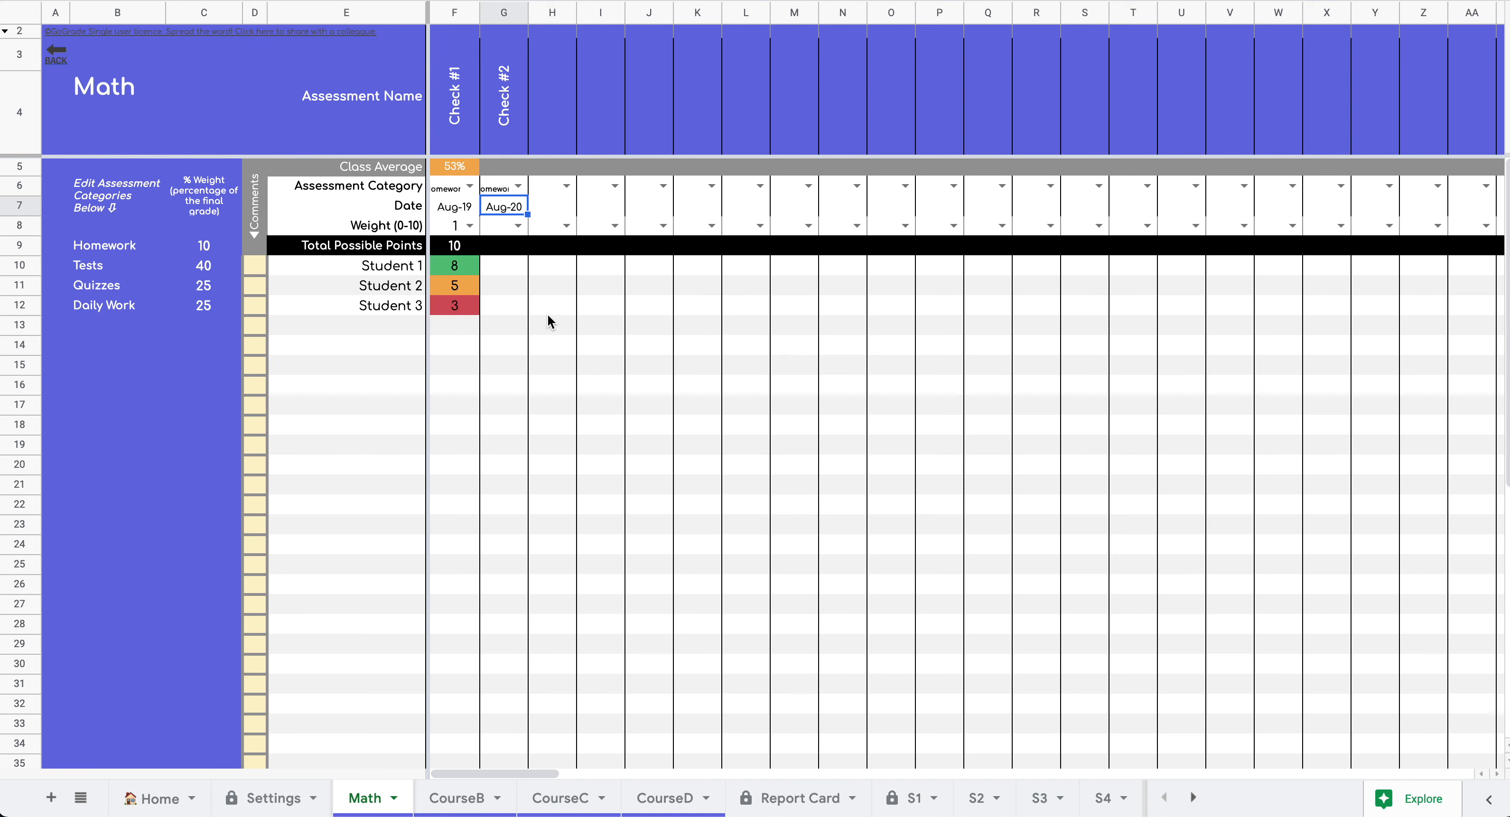
click(507, 245)
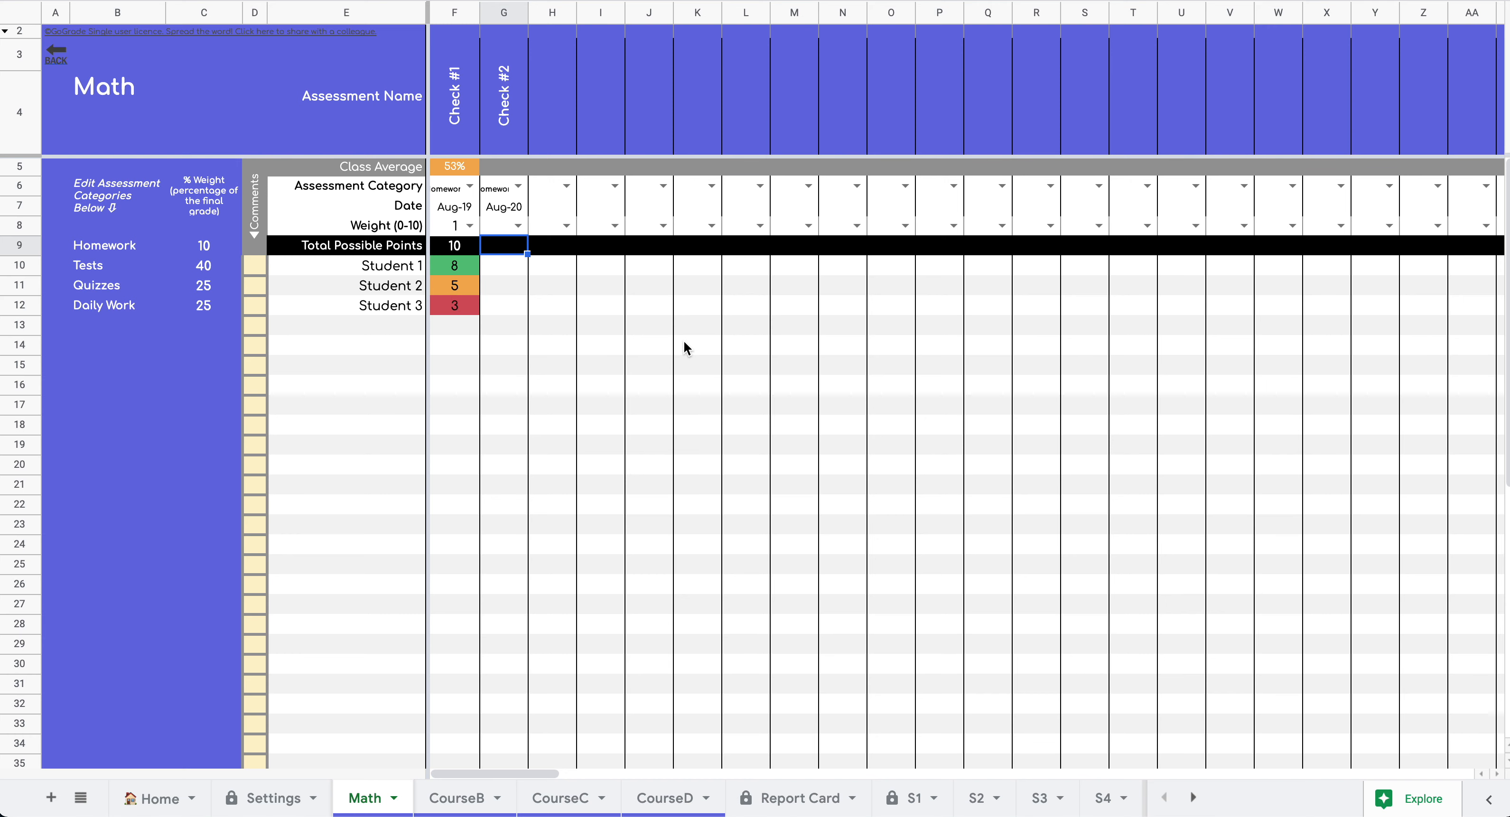
- Give Check #2 4 possible points and enter scores 3, 4 and 1 in G10:G12
text(4)
key(Return)
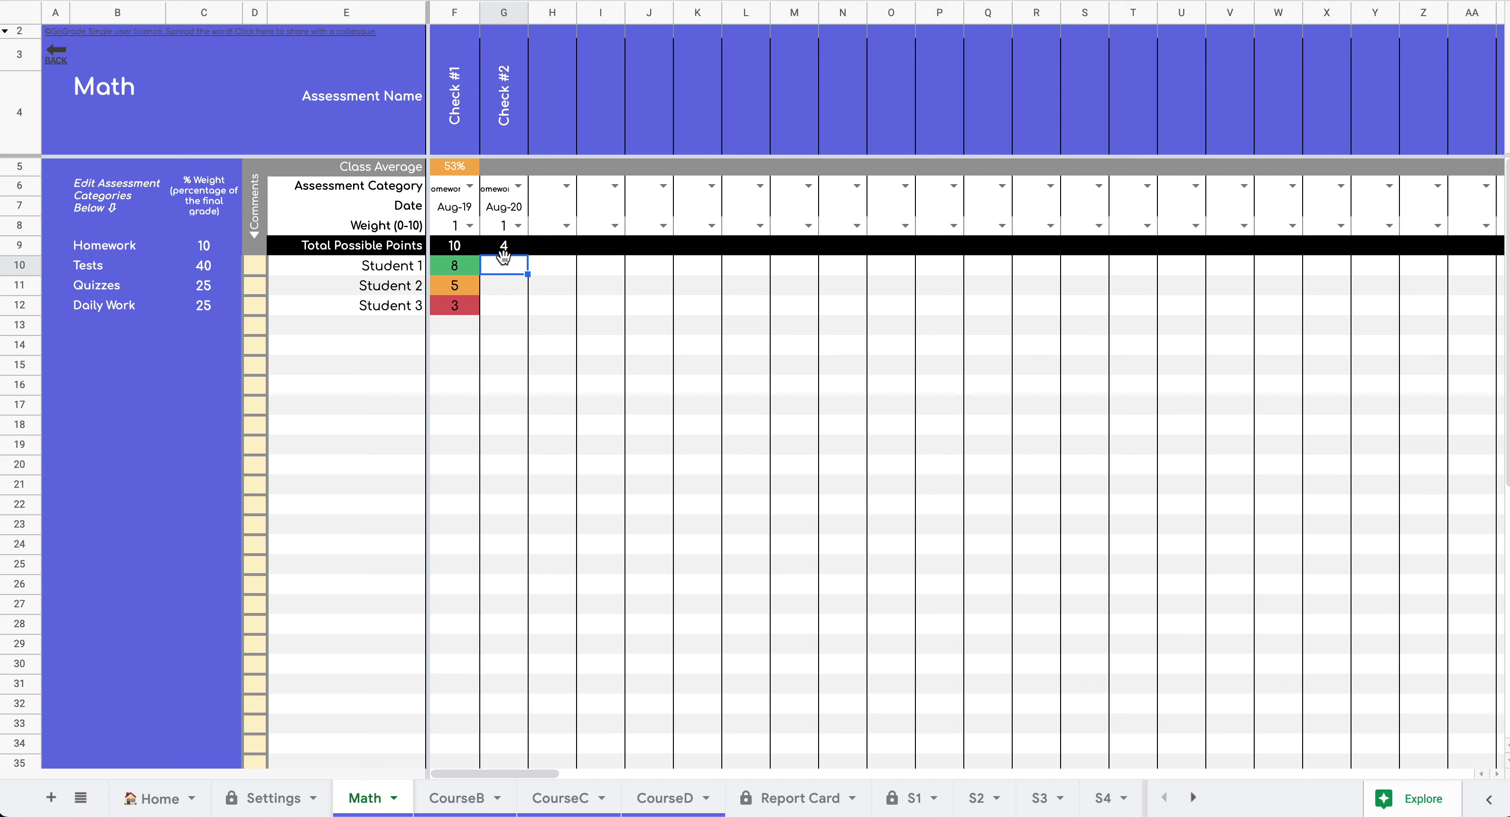
text(3)
key(Tab)
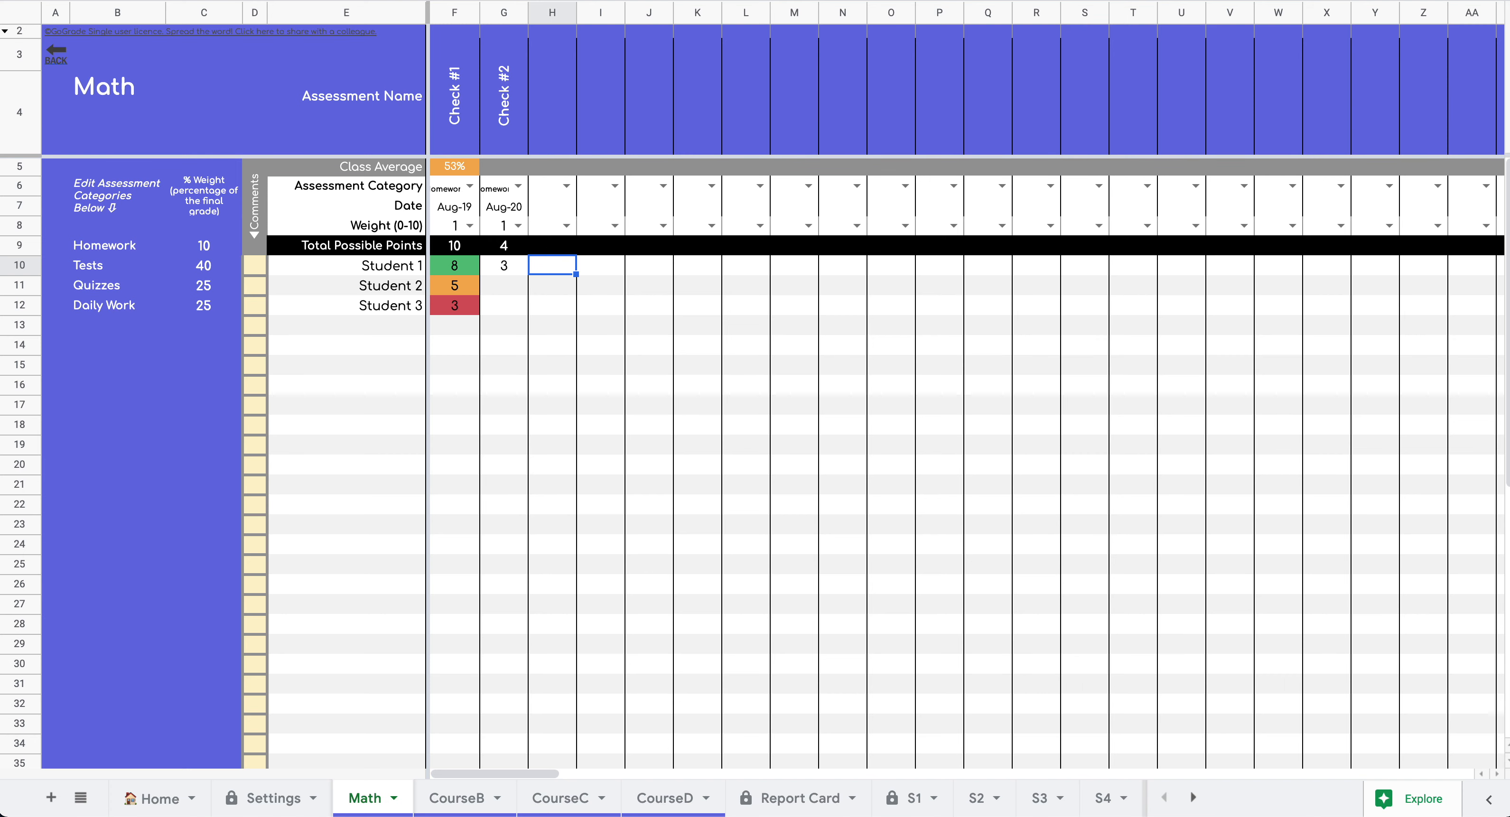
key(Down)
key(Left)
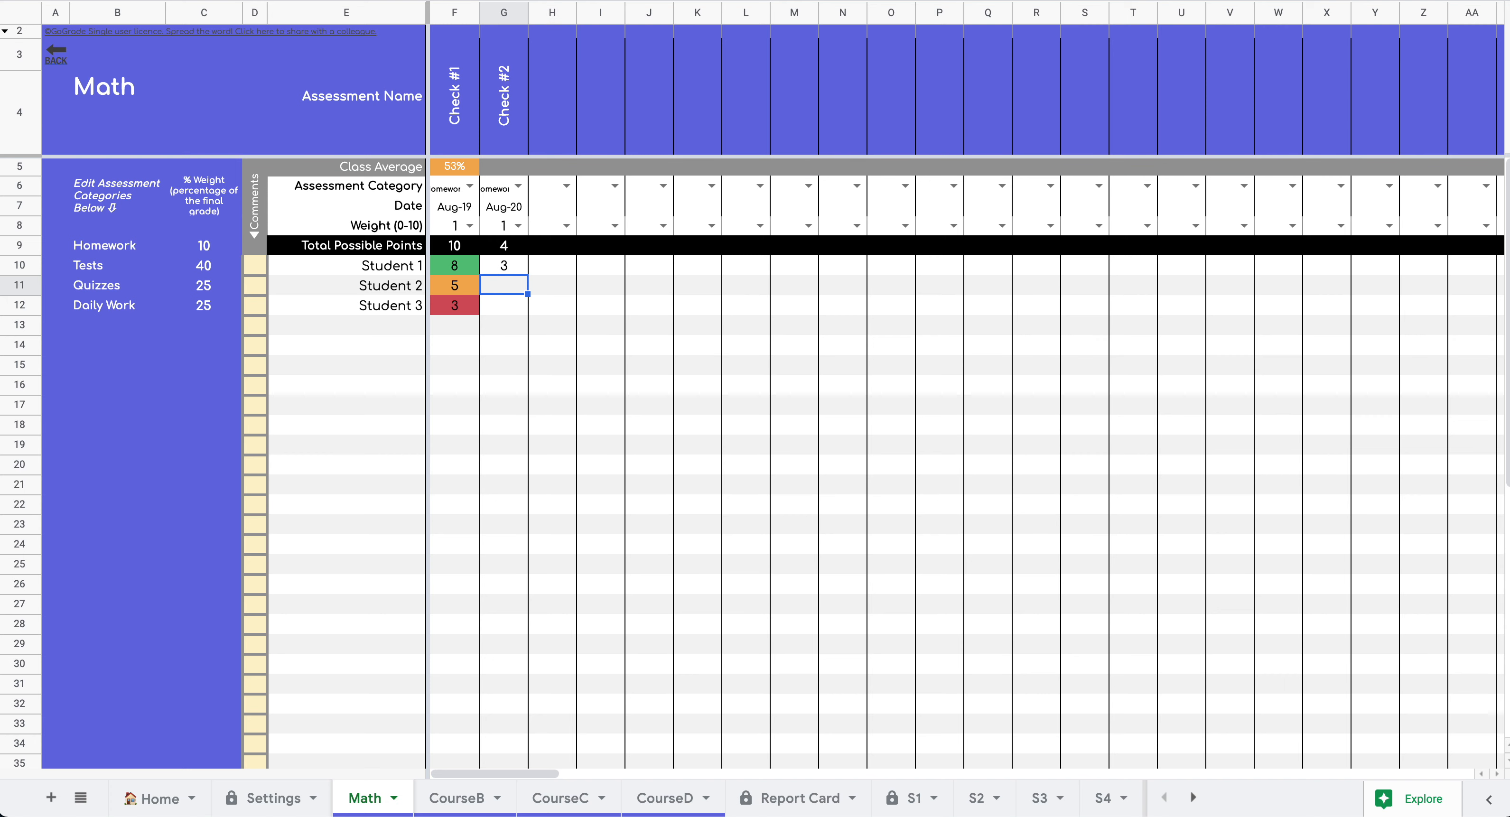
text(4)
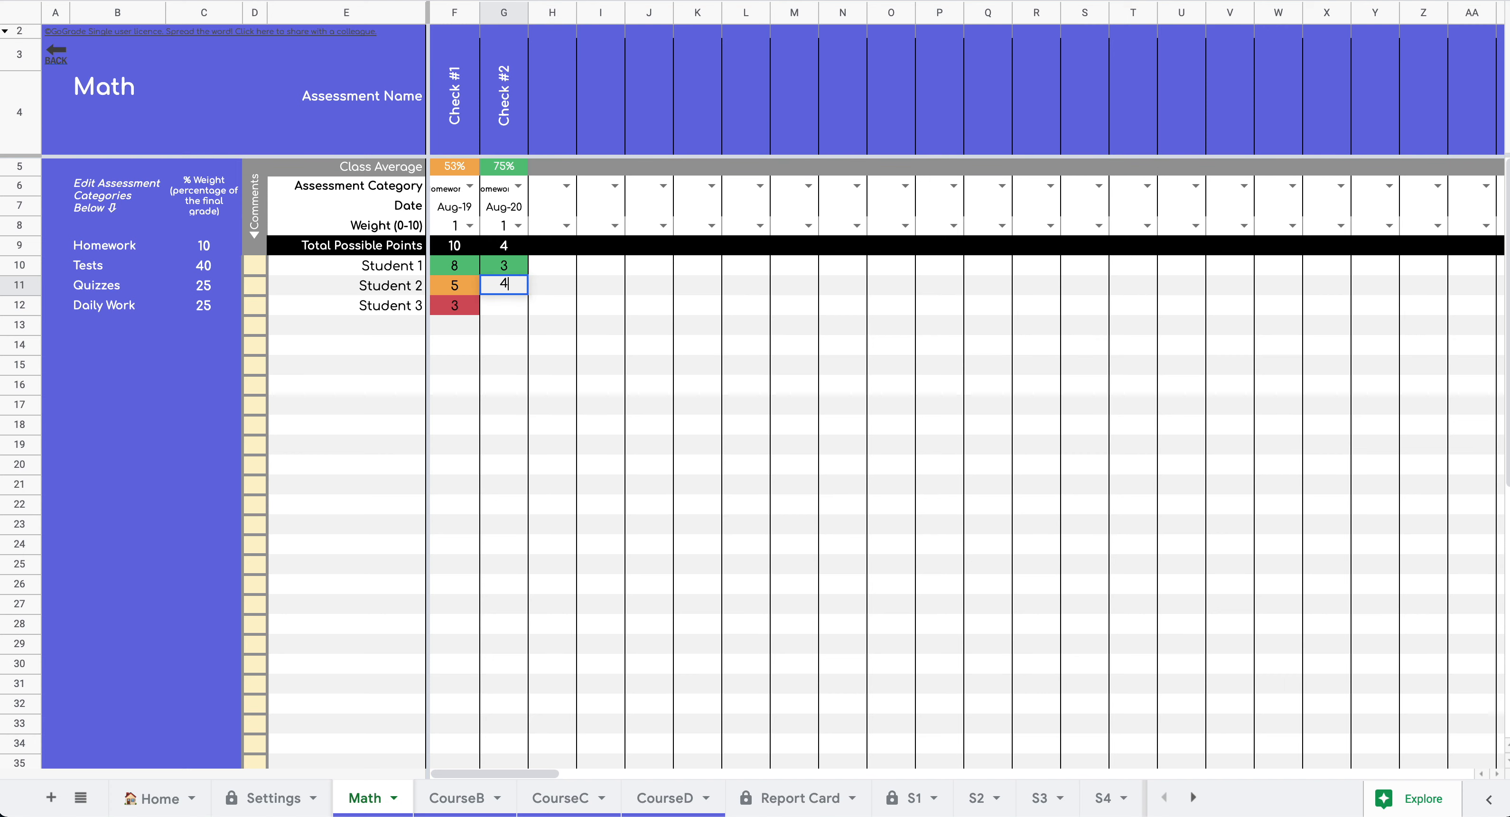
key(Return)
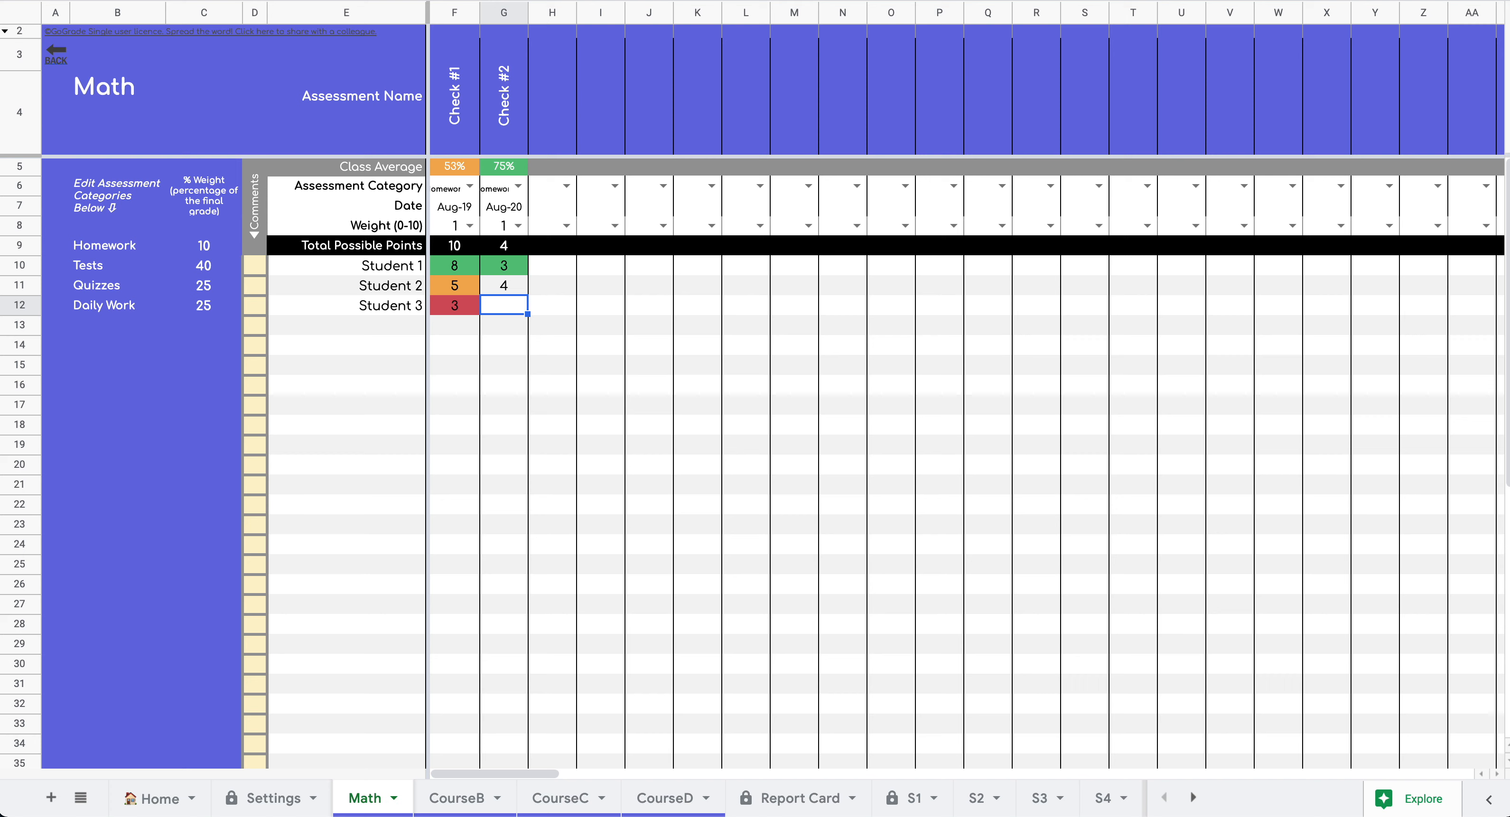
text(1)
key(Return)
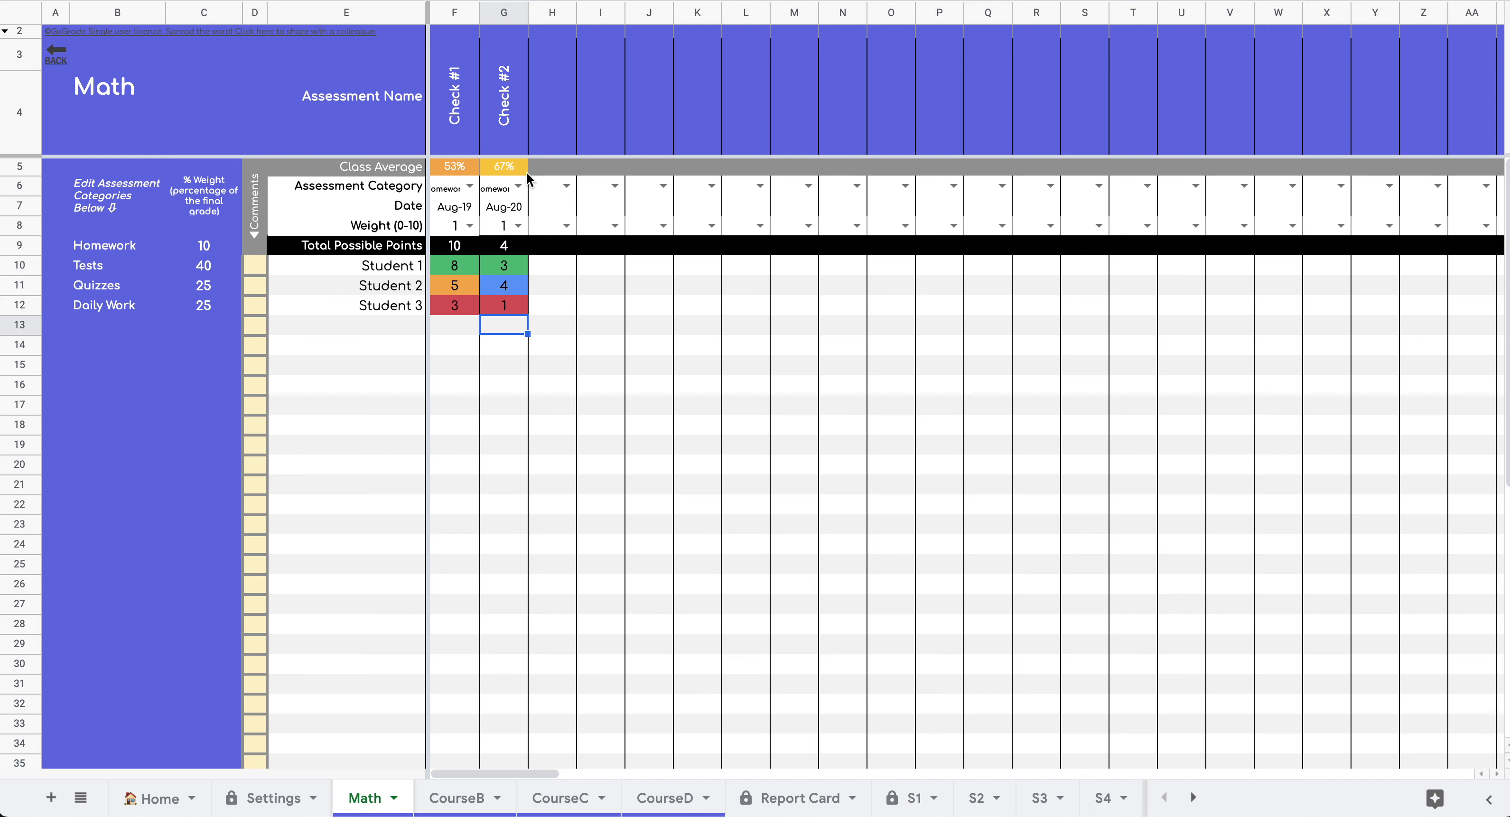
- Add Test #1 in column H as a Tests assessment dated Aug-23
click(559, 112)
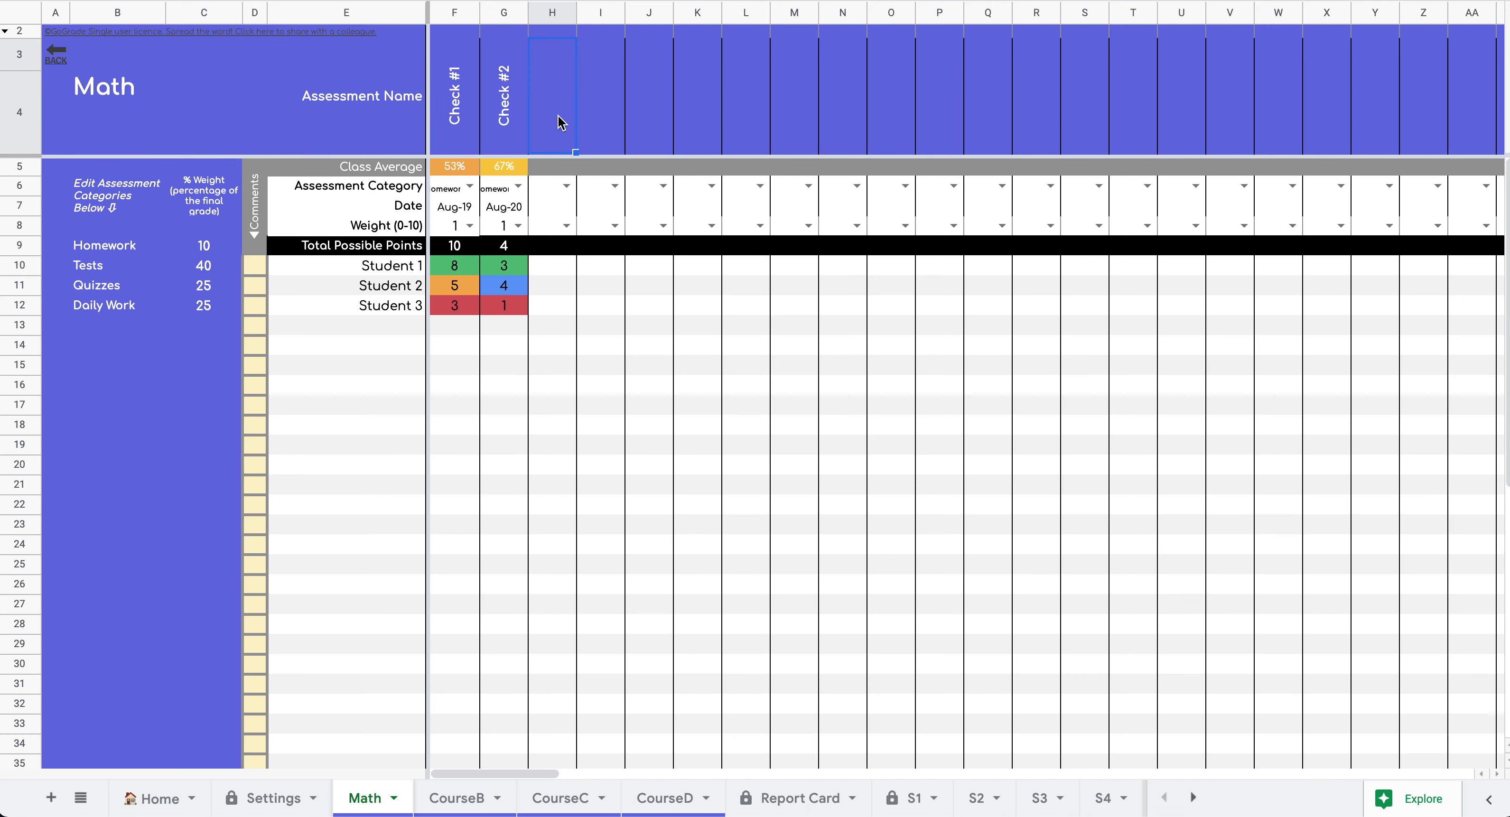
text(Test)
text(#)
key(BackSpace)
text(#1)
click(567, 186)
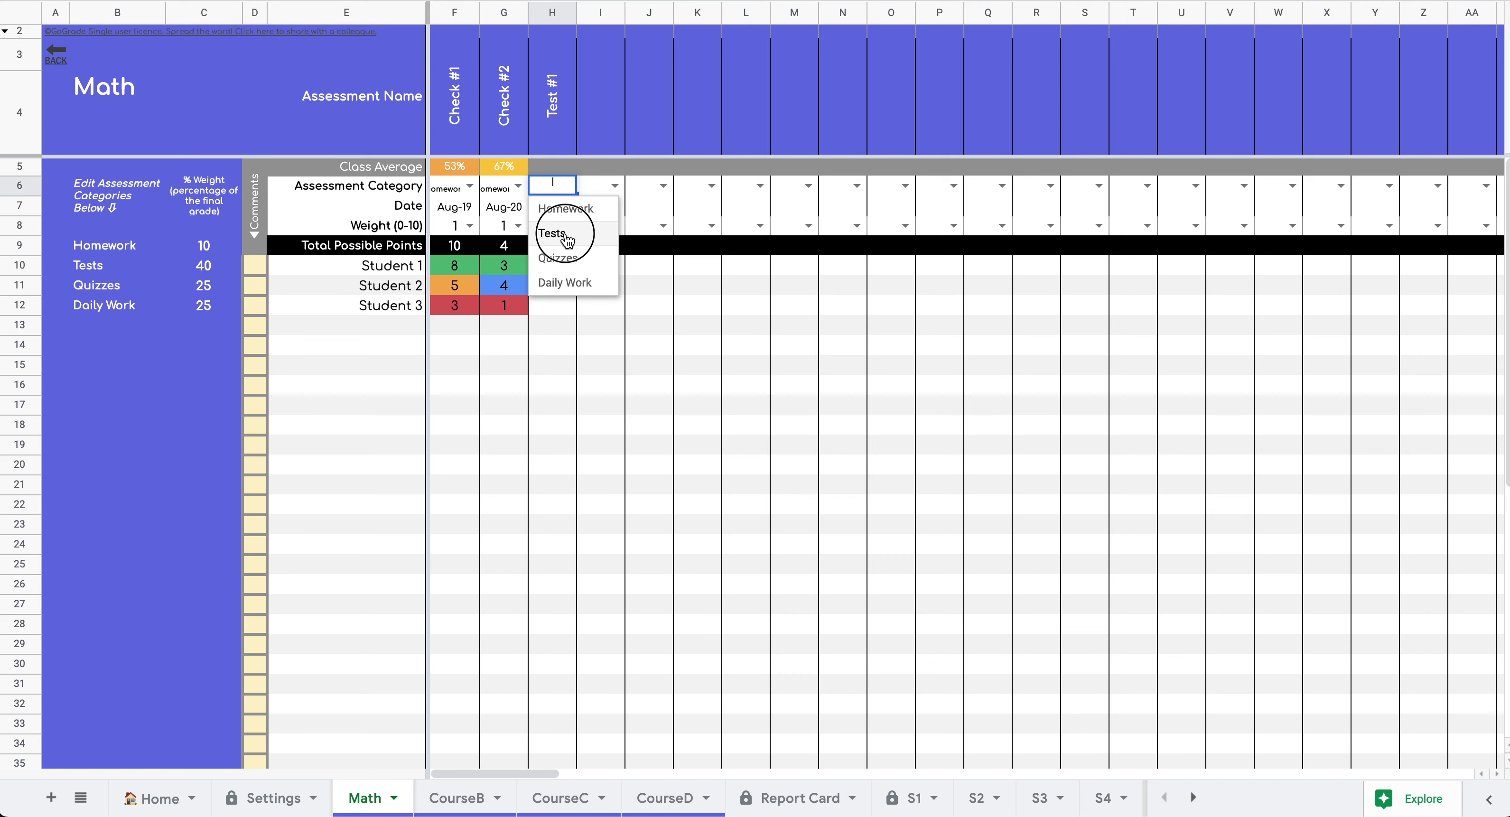
click(566, 228)
click(564, 211)
click(564, 211)
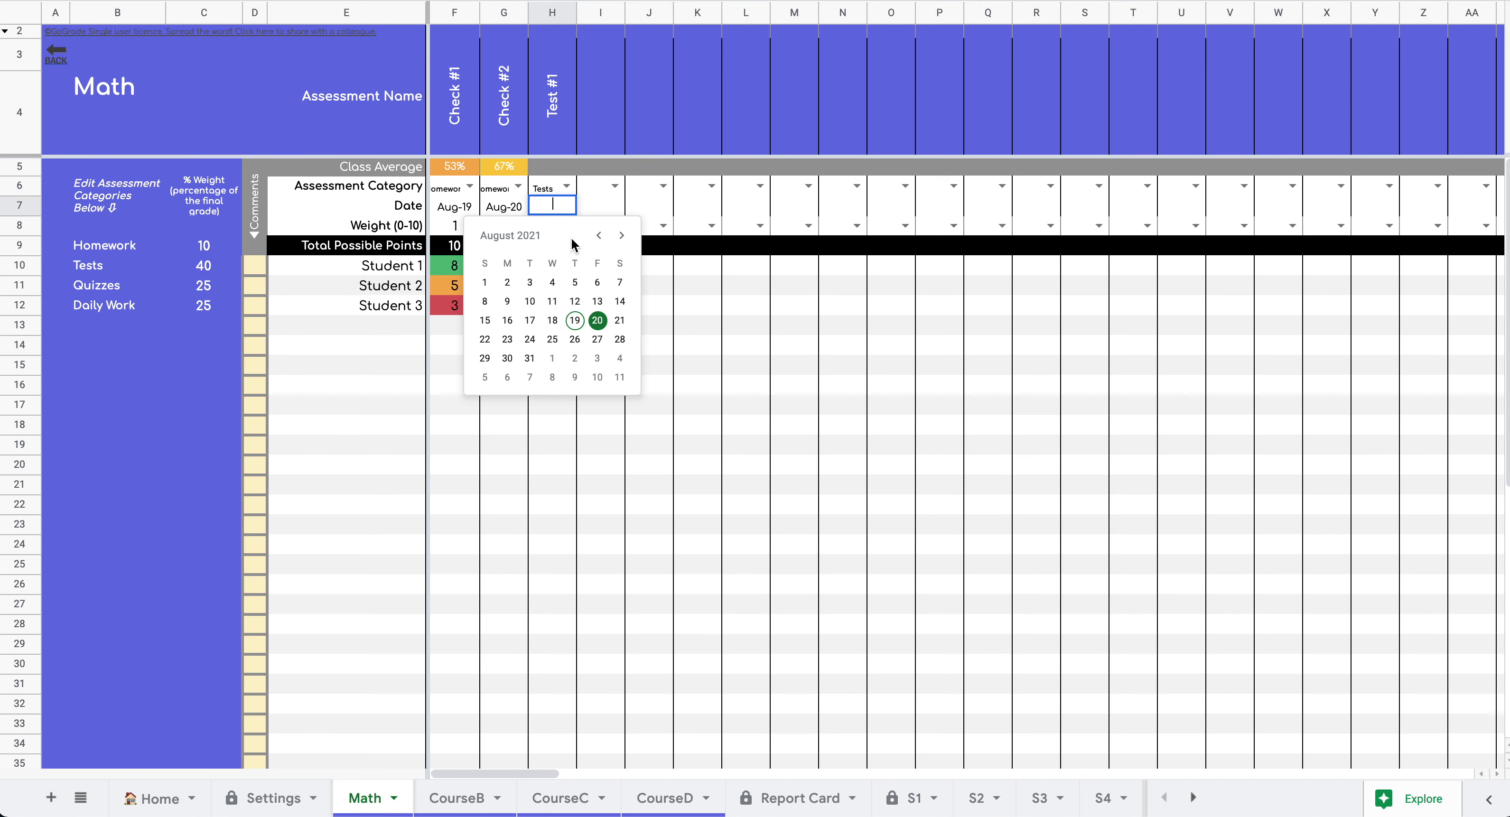
click(511, 342)
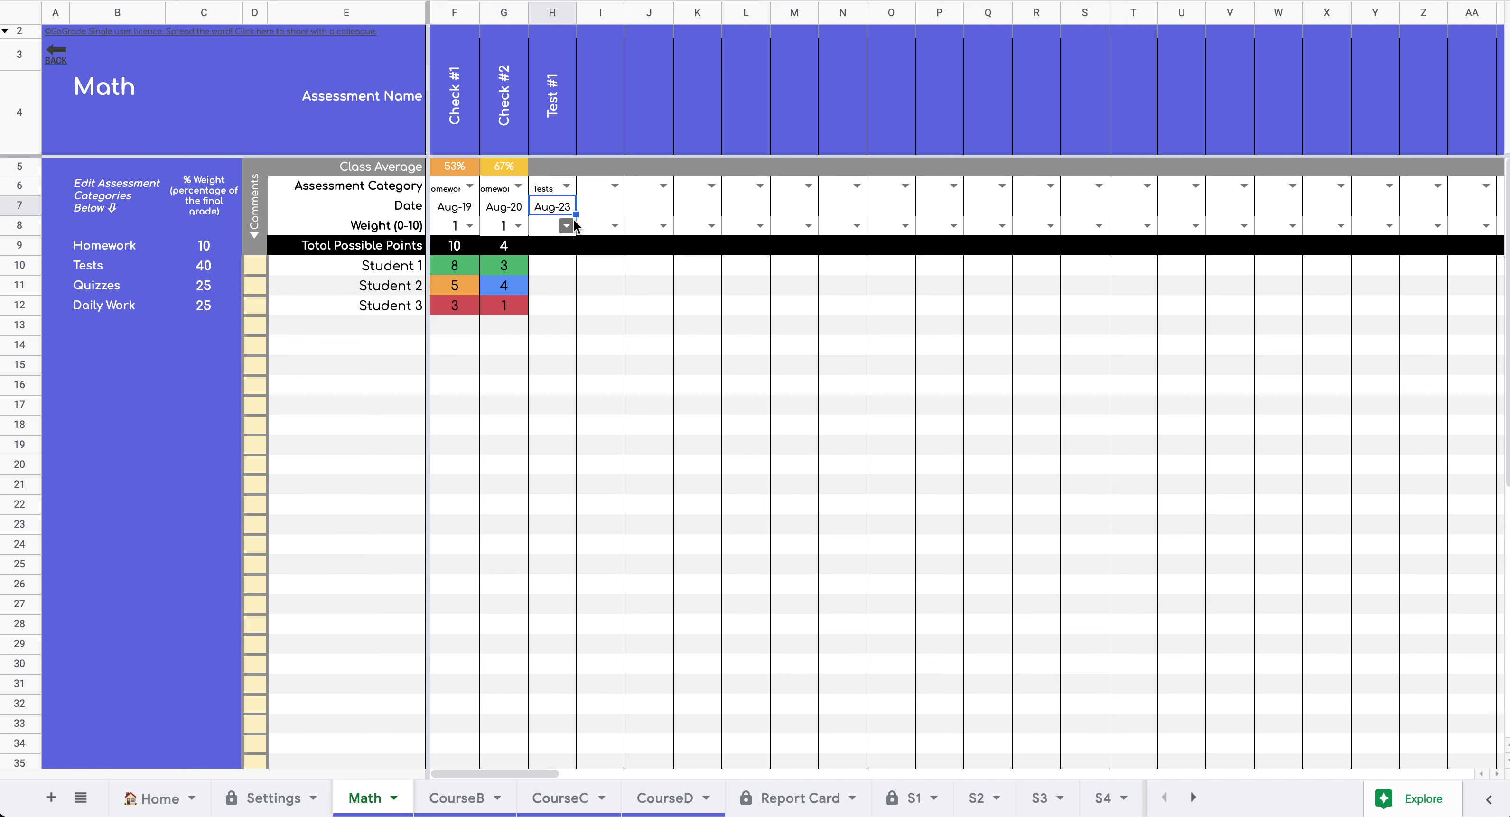
- Make Test #1 worth 100 points and enter scores 75, 80 and 65
click(551, 251)
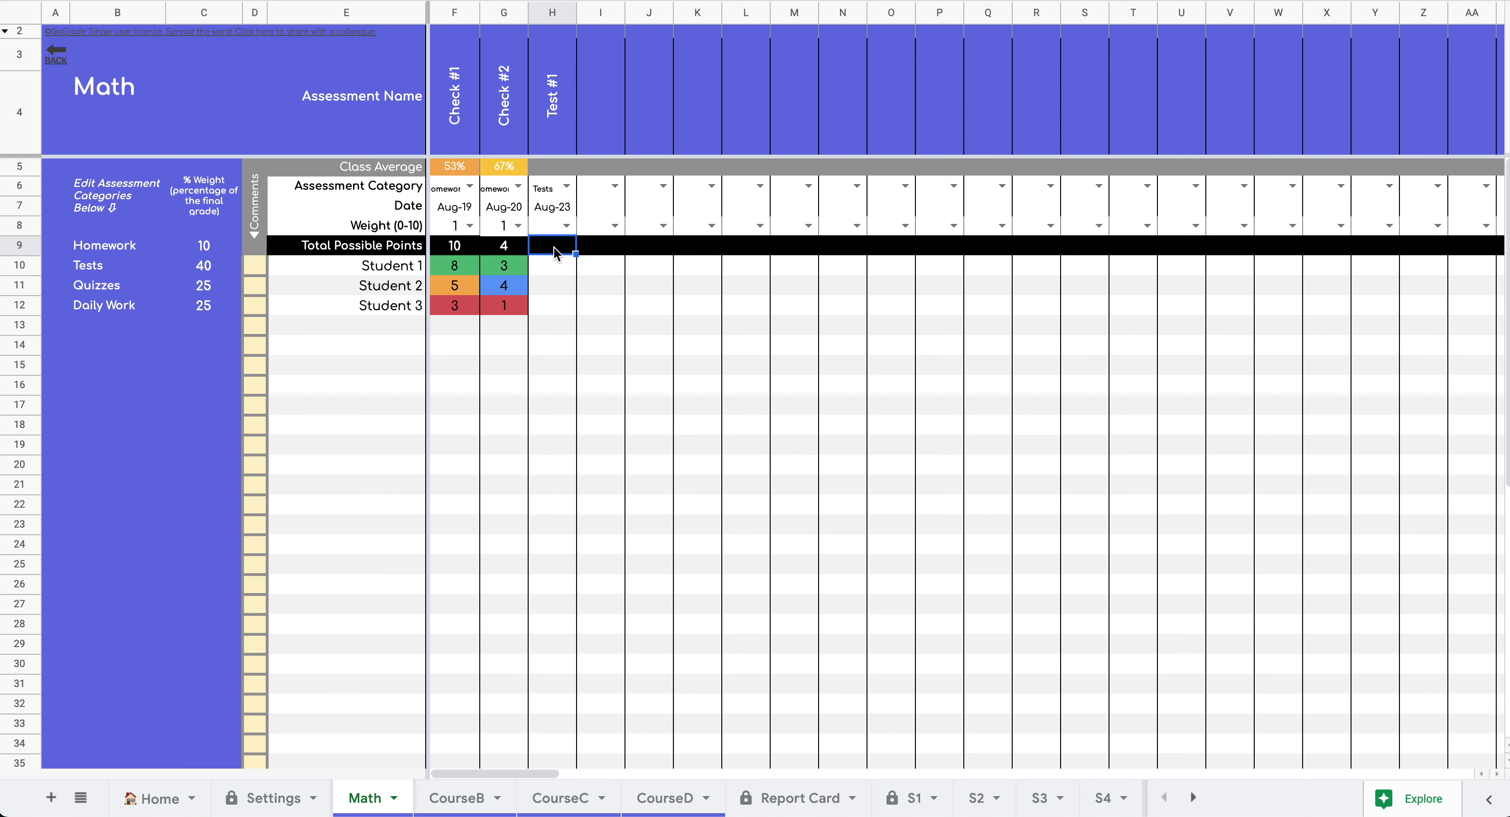
text(100)
key(Return)
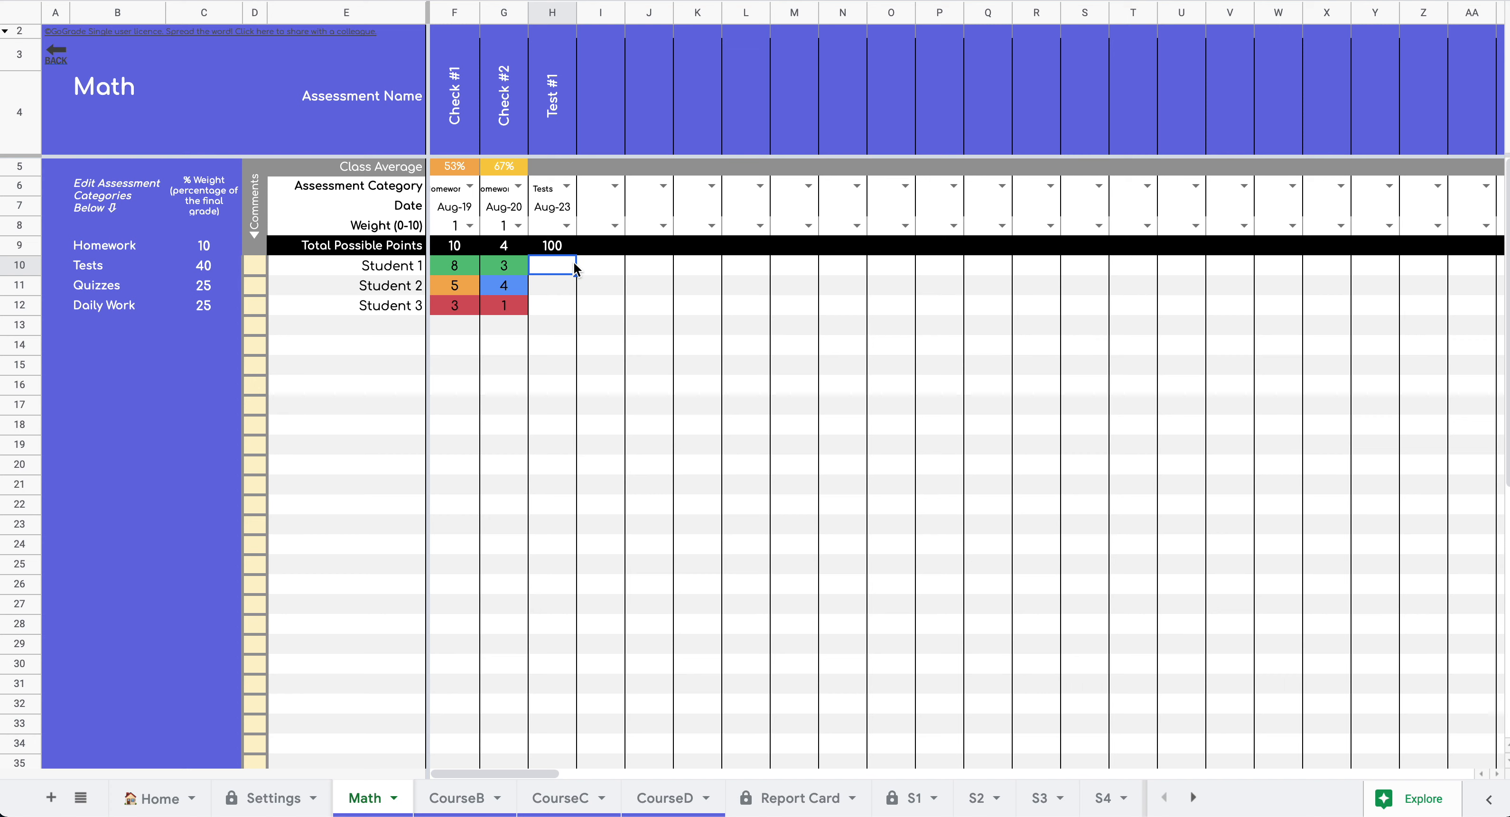
text(75)
key(Return)
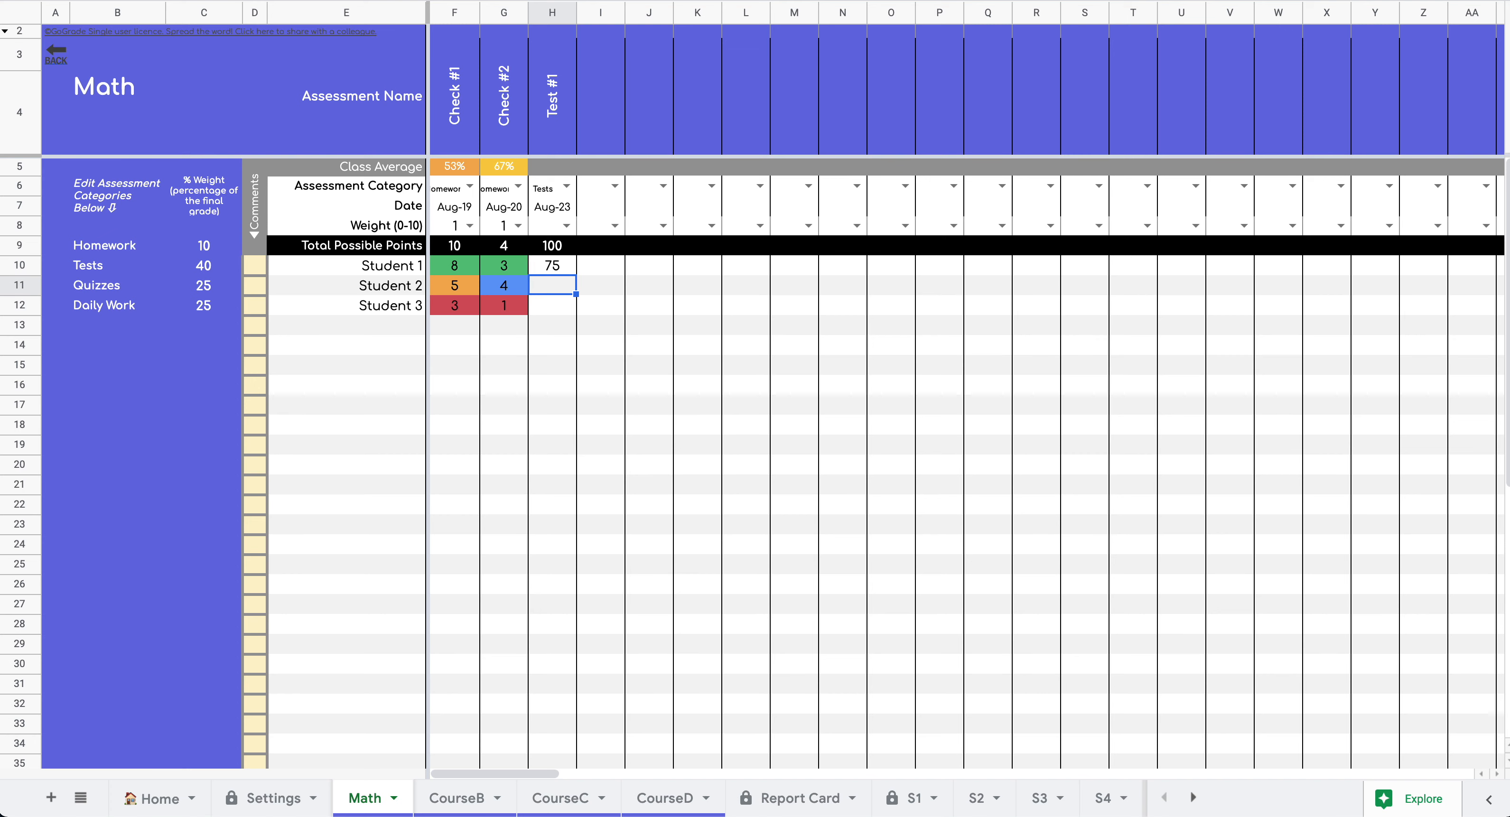
text(80)
key(Return)
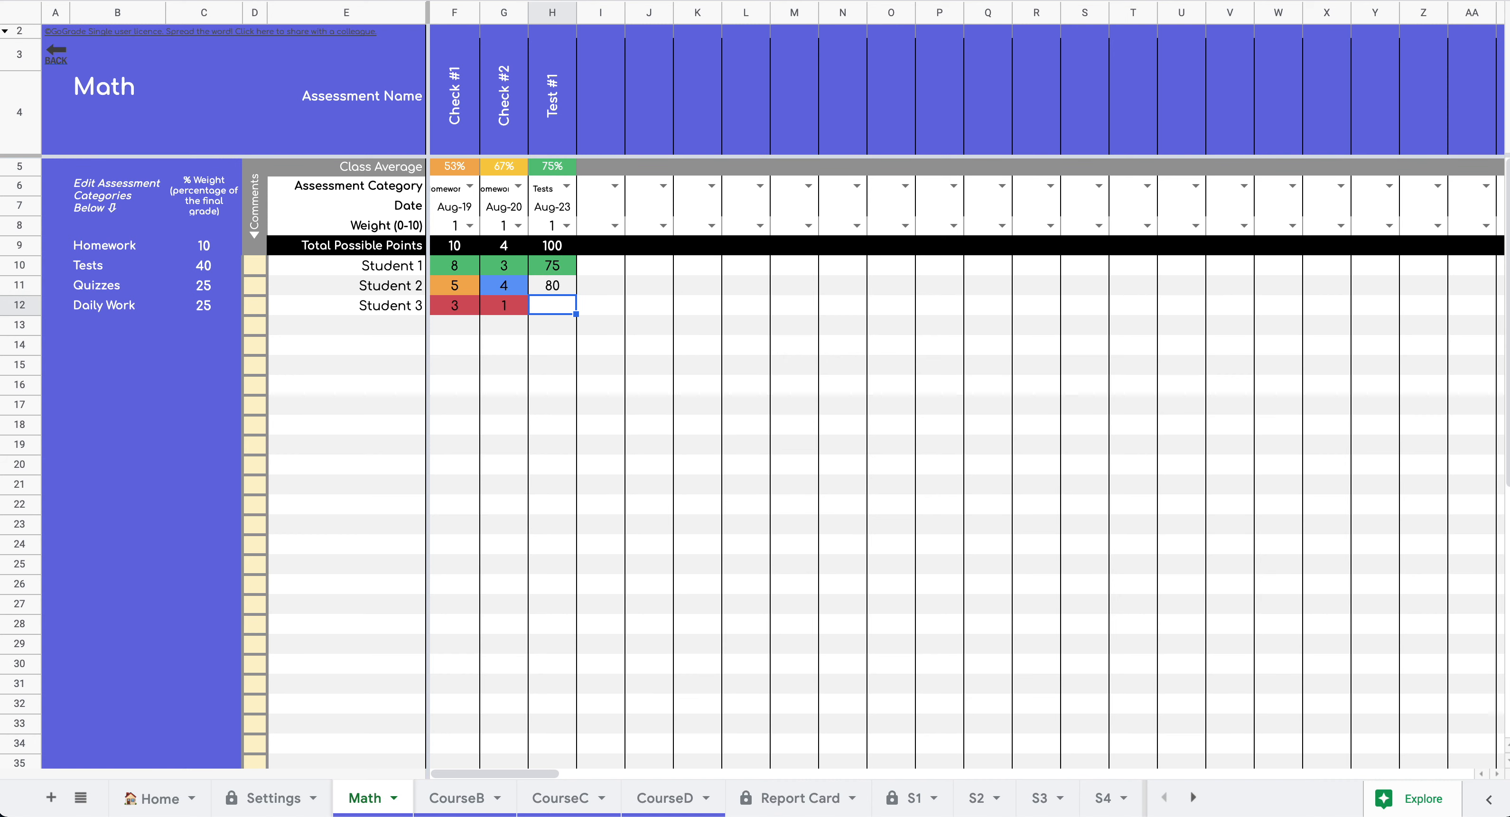
text(65)
key(Return)
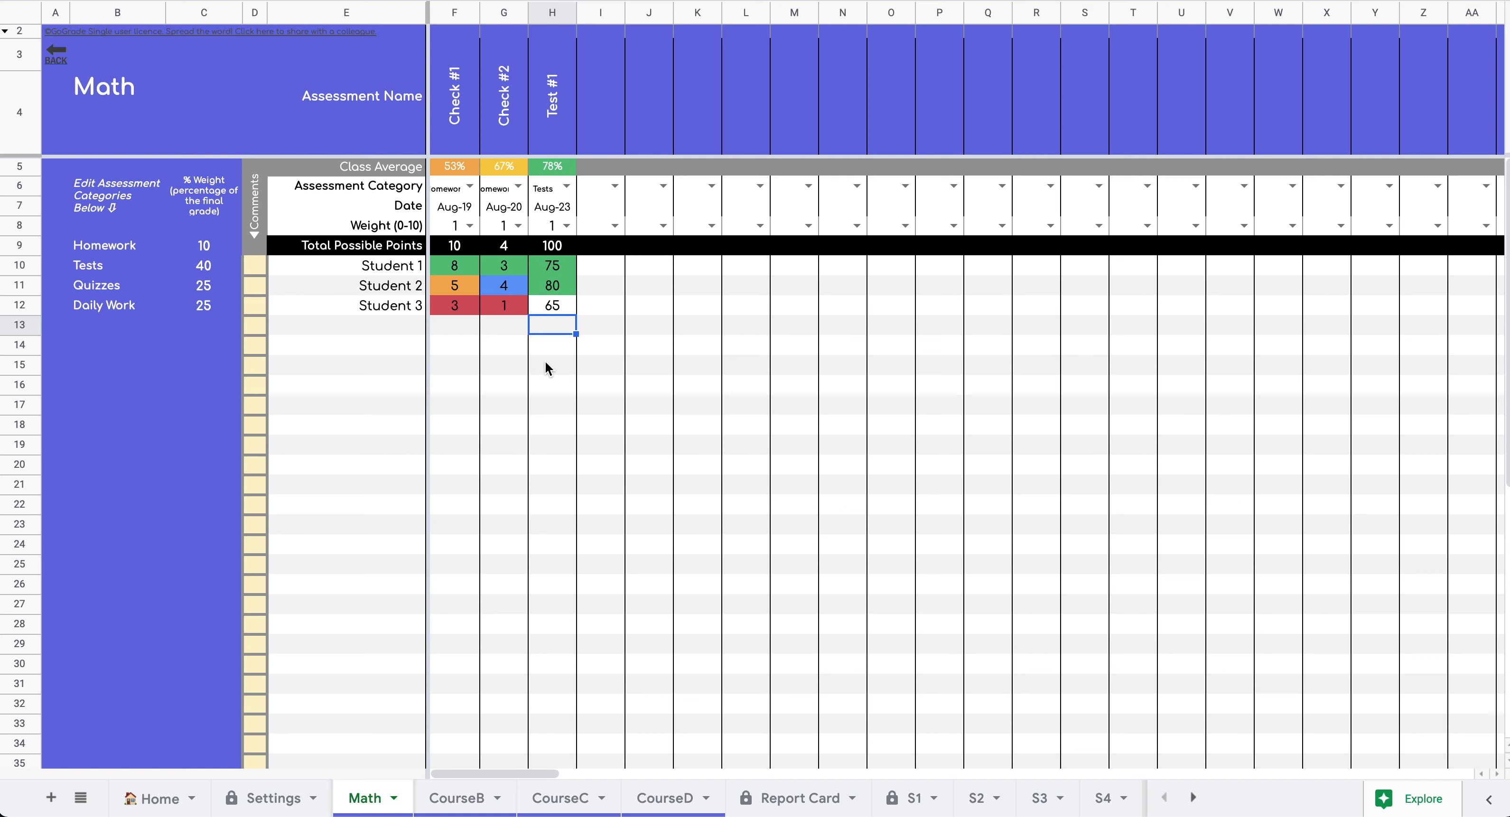
- Choose 0 in Check #1's F8 weight dropdown
click(545, 363)
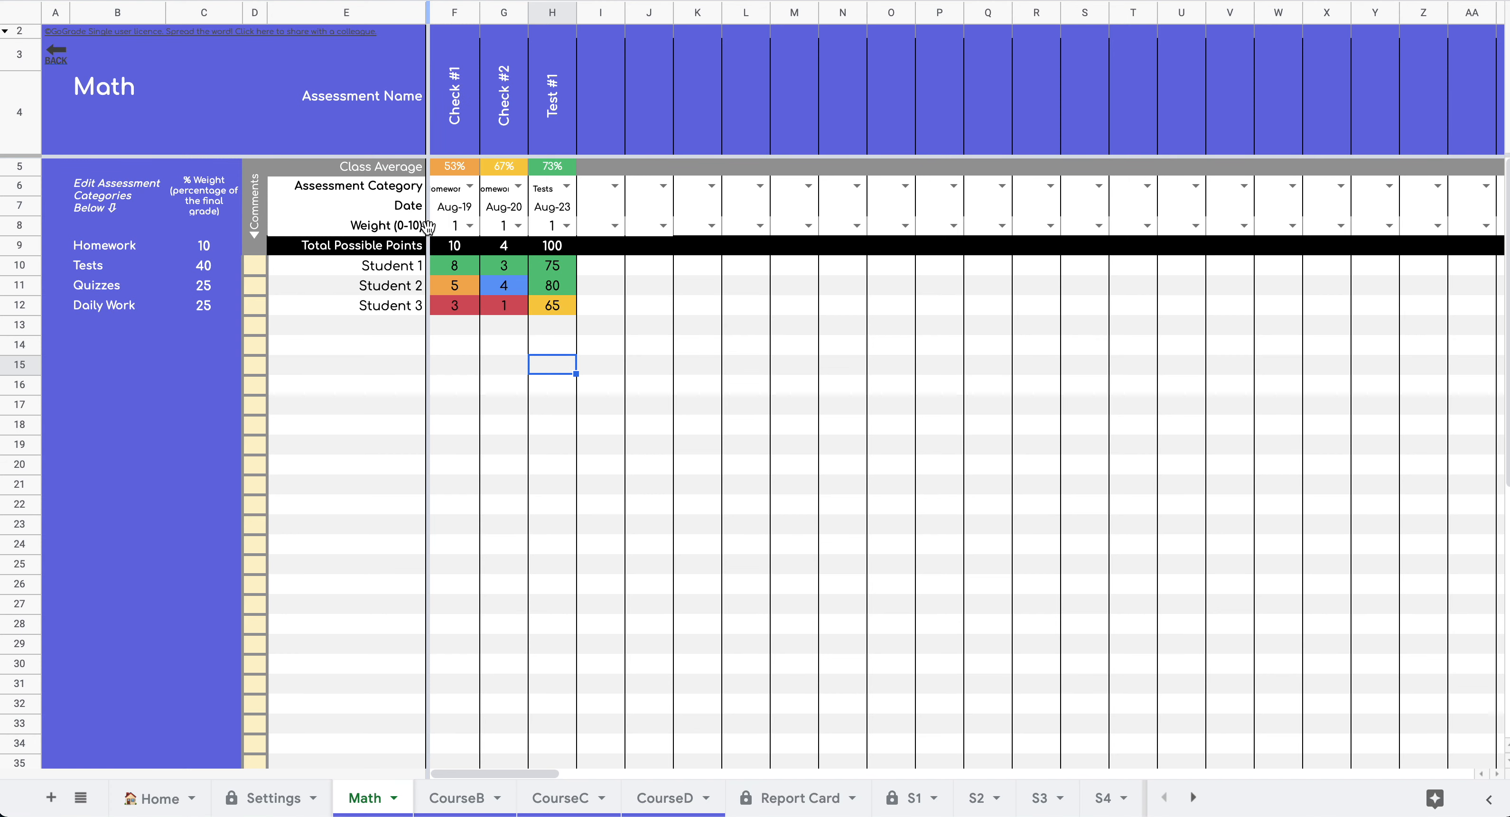
click(469, 226)
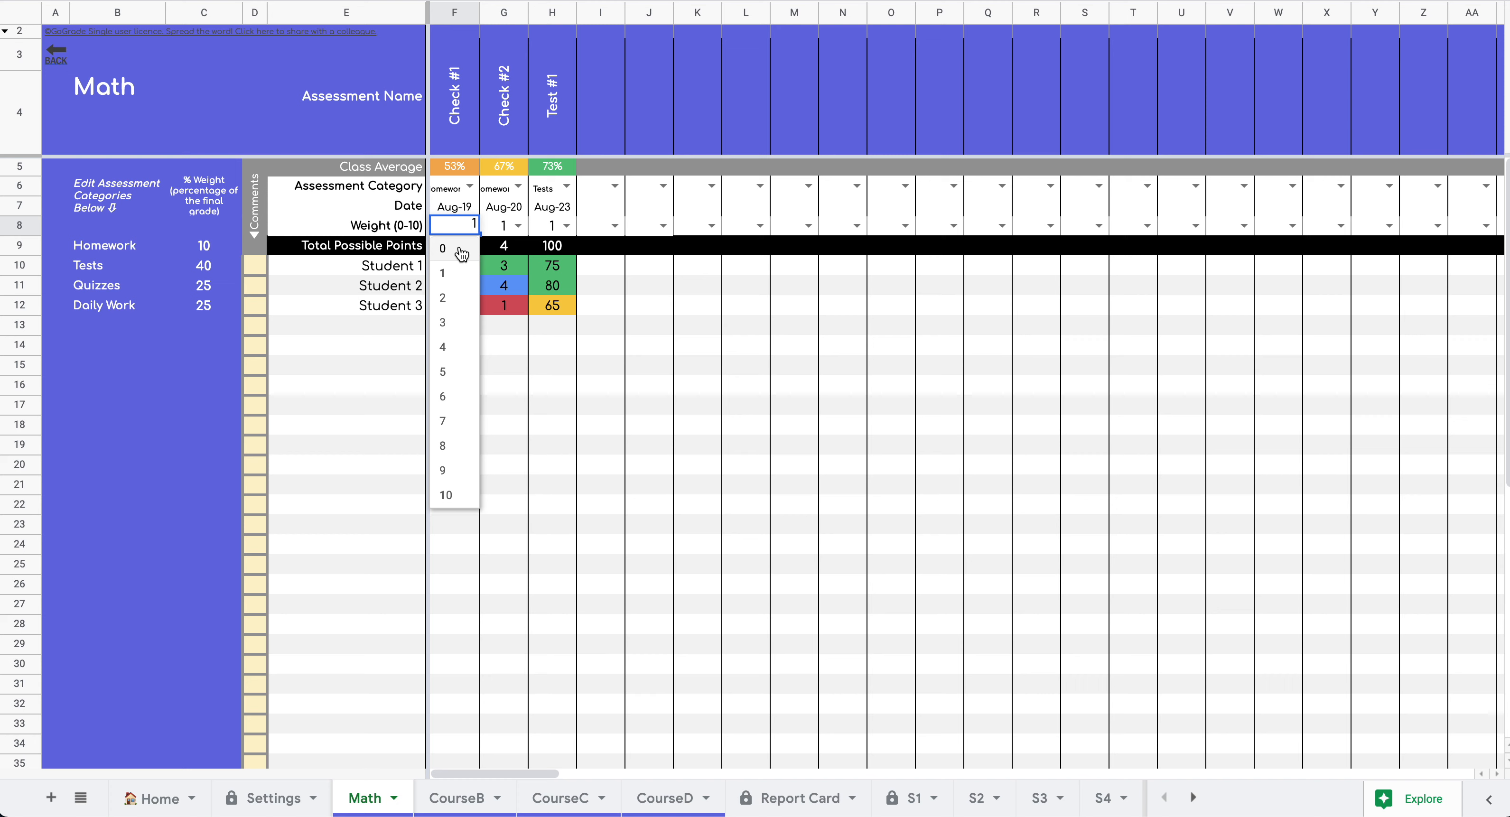
click(459, 251)
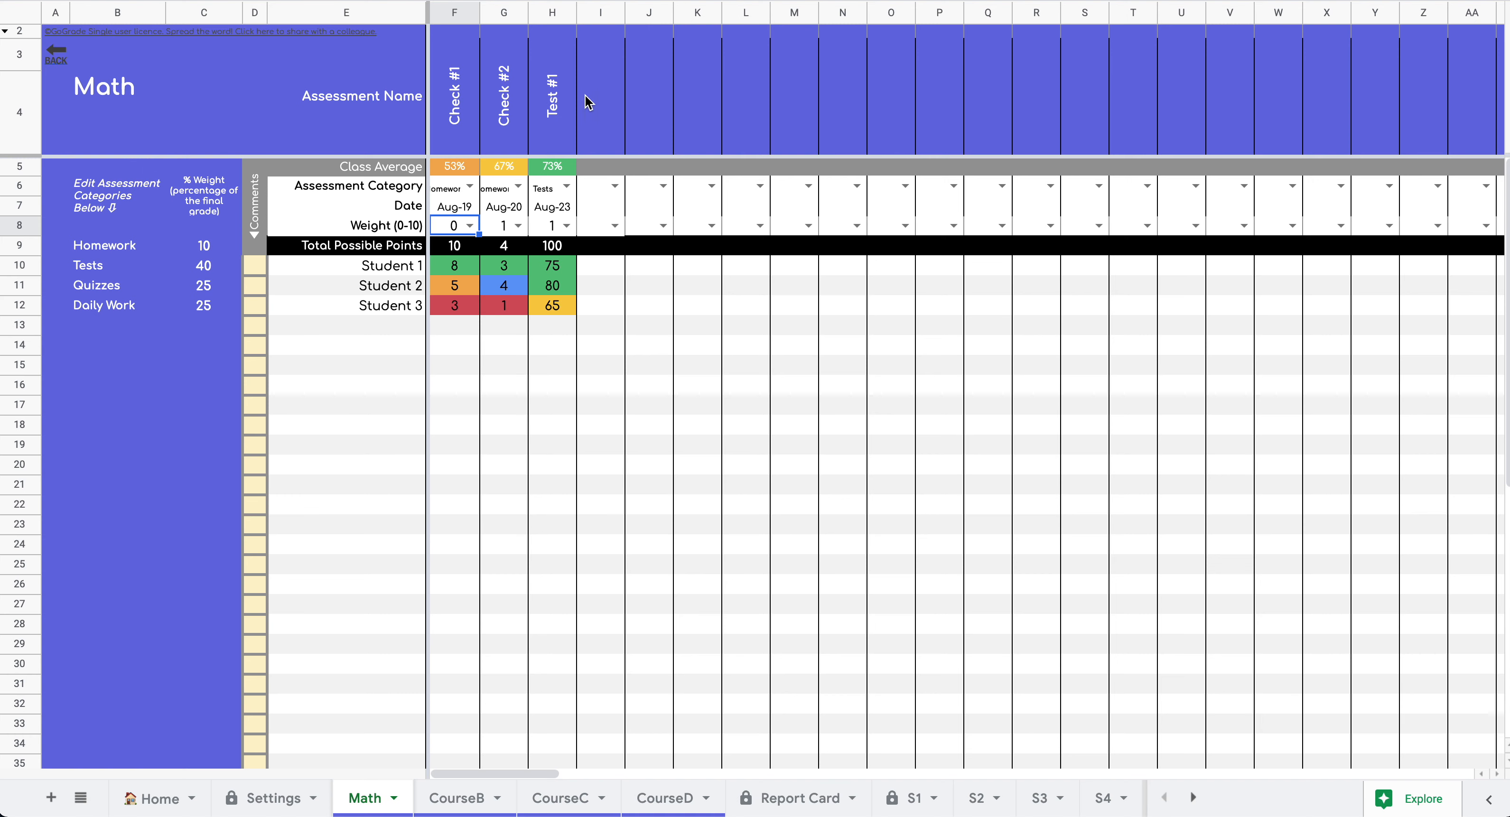
- Name column I's assessment Test #2 and give it 50 total points
click(601, 134)
text(Test #2)
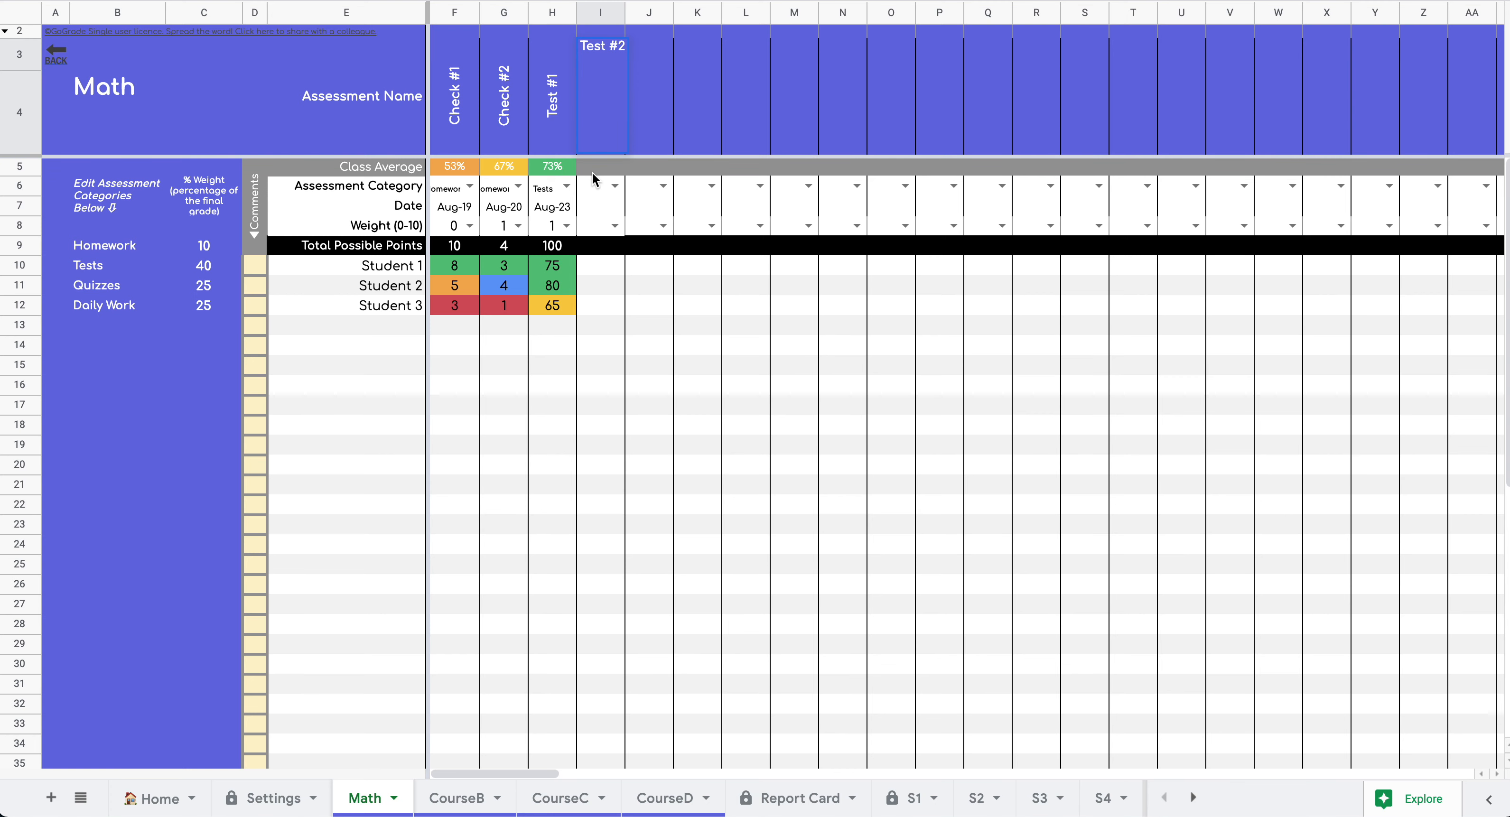
click(608, 189)
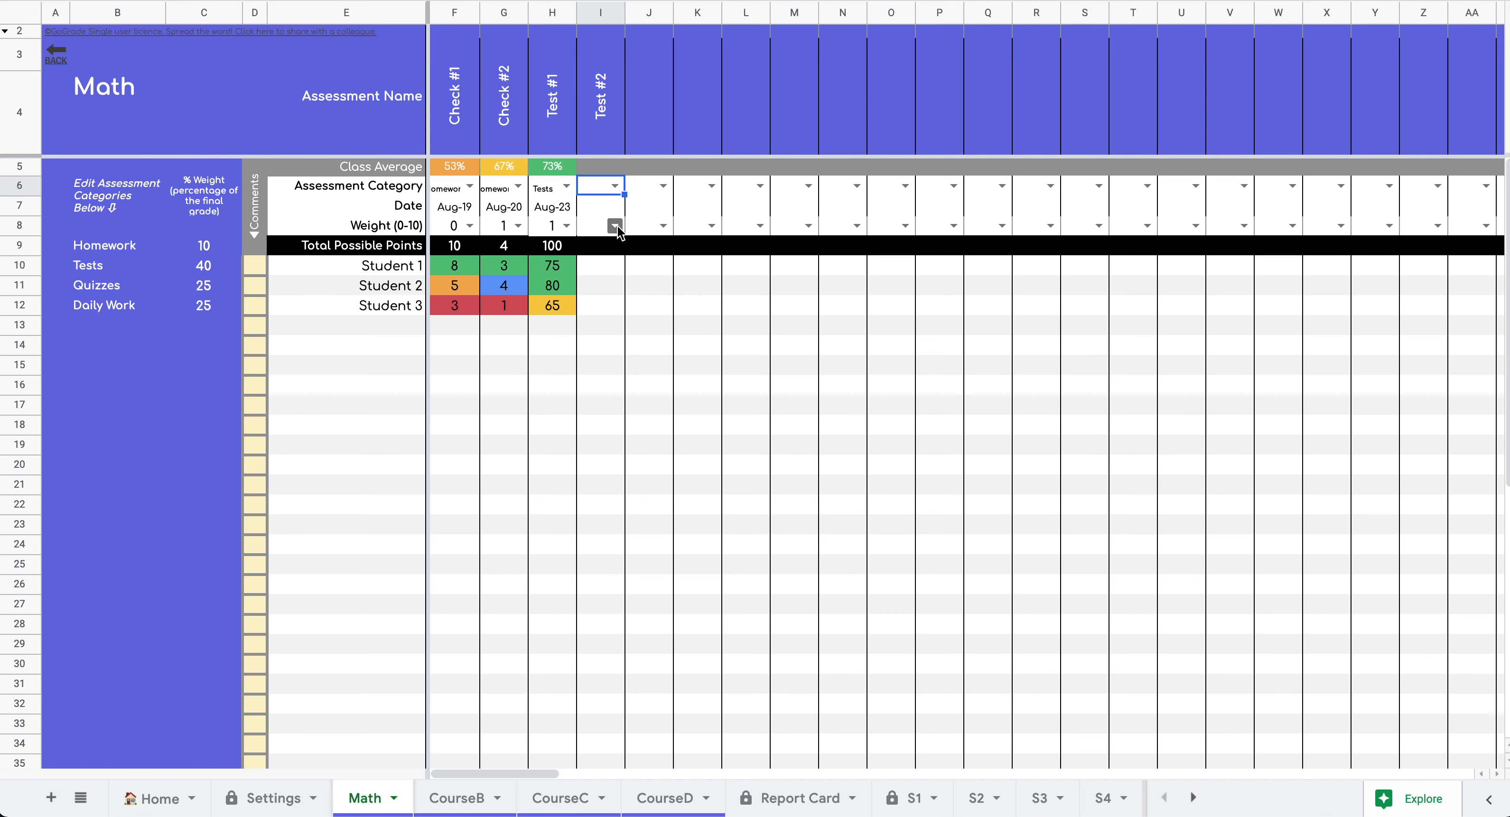
click(604, 246)
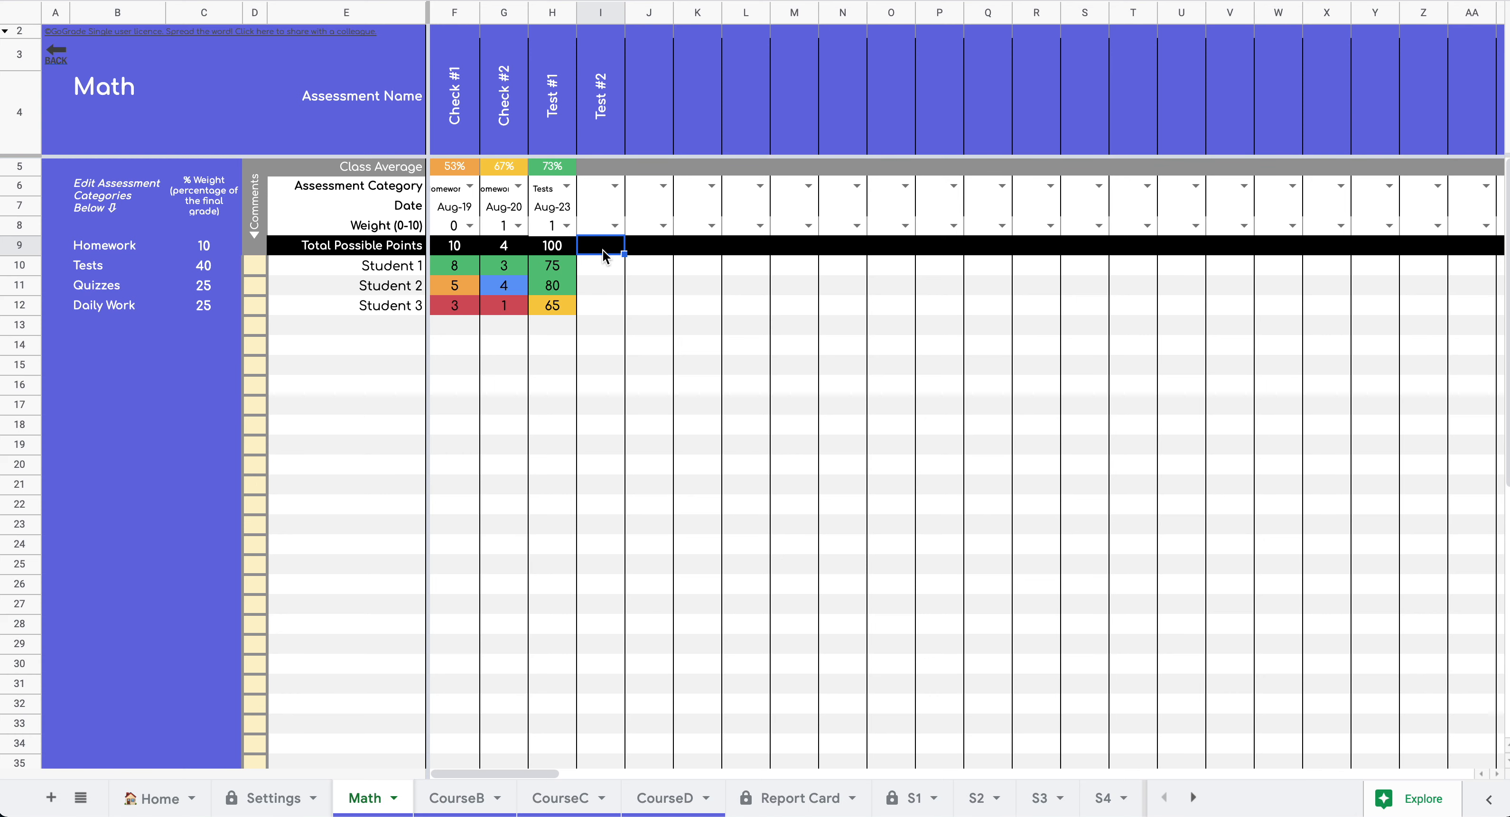
text(50)
click(605, 269)
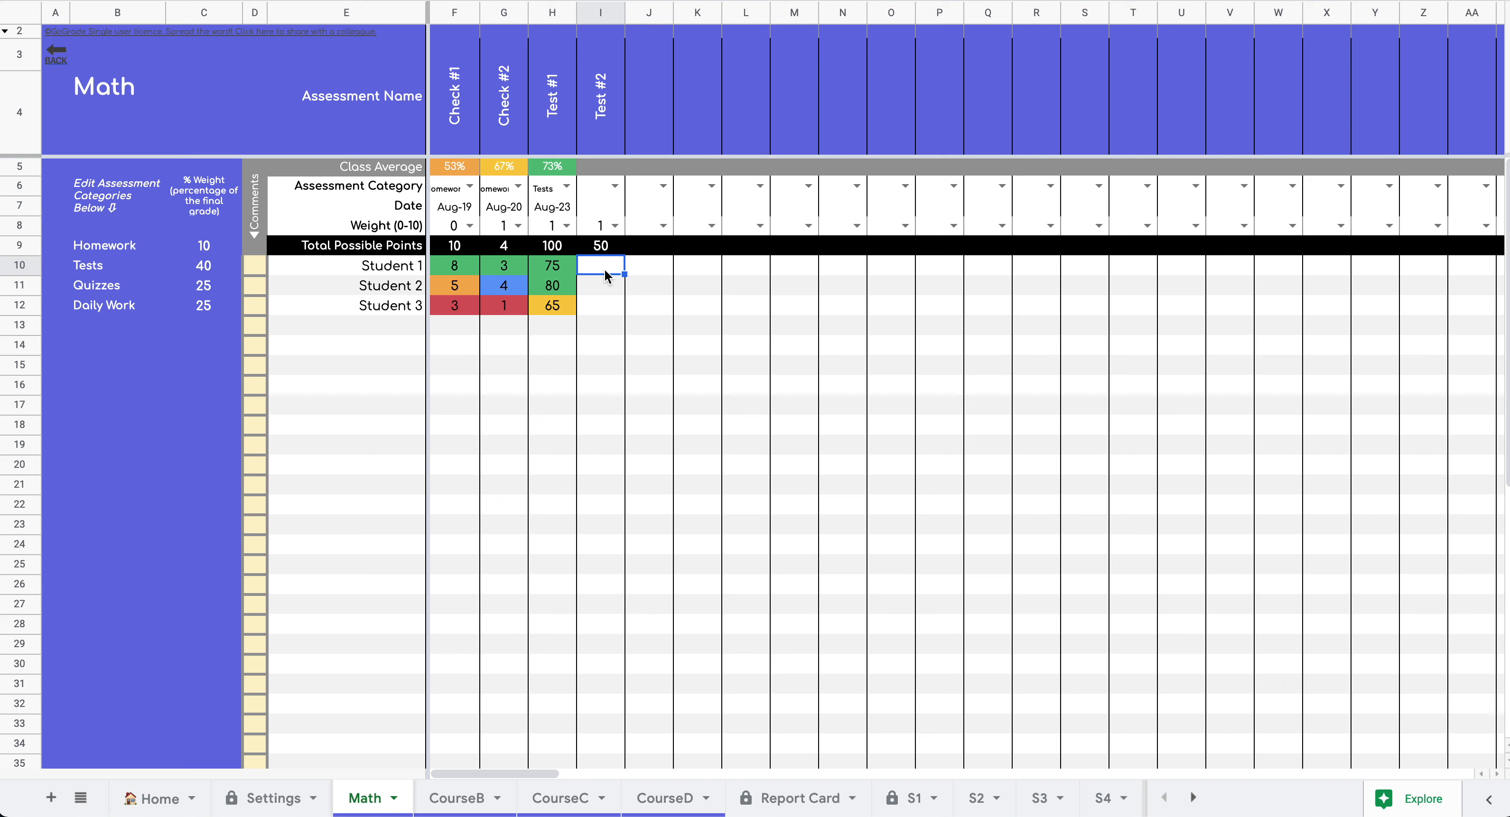
- Record Test #2 scores for Students 1–3 as 40, 35 and 15
text(68)
key(Return)
text(88)
key(Return)
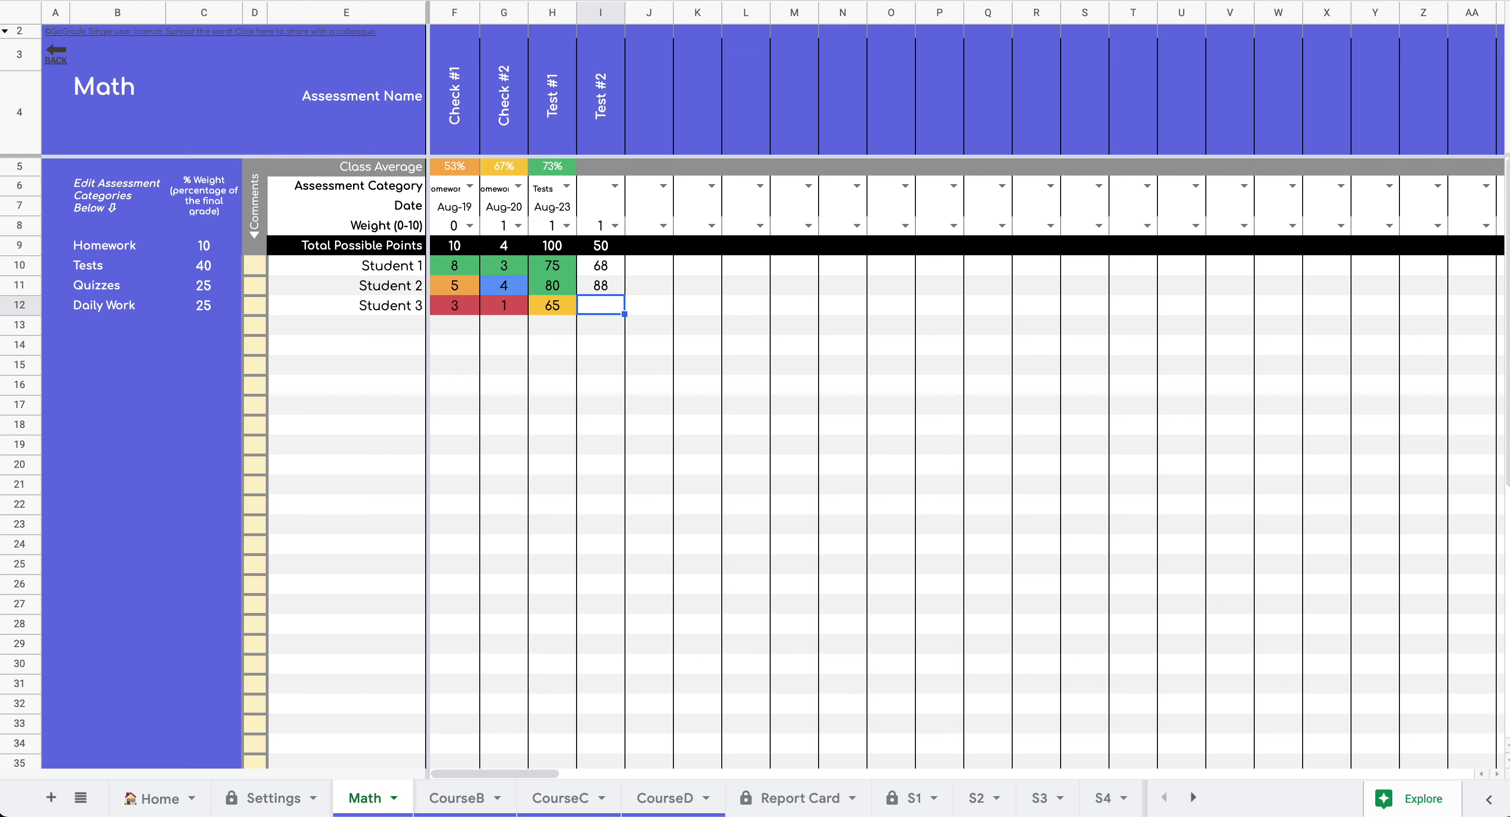
text(60)
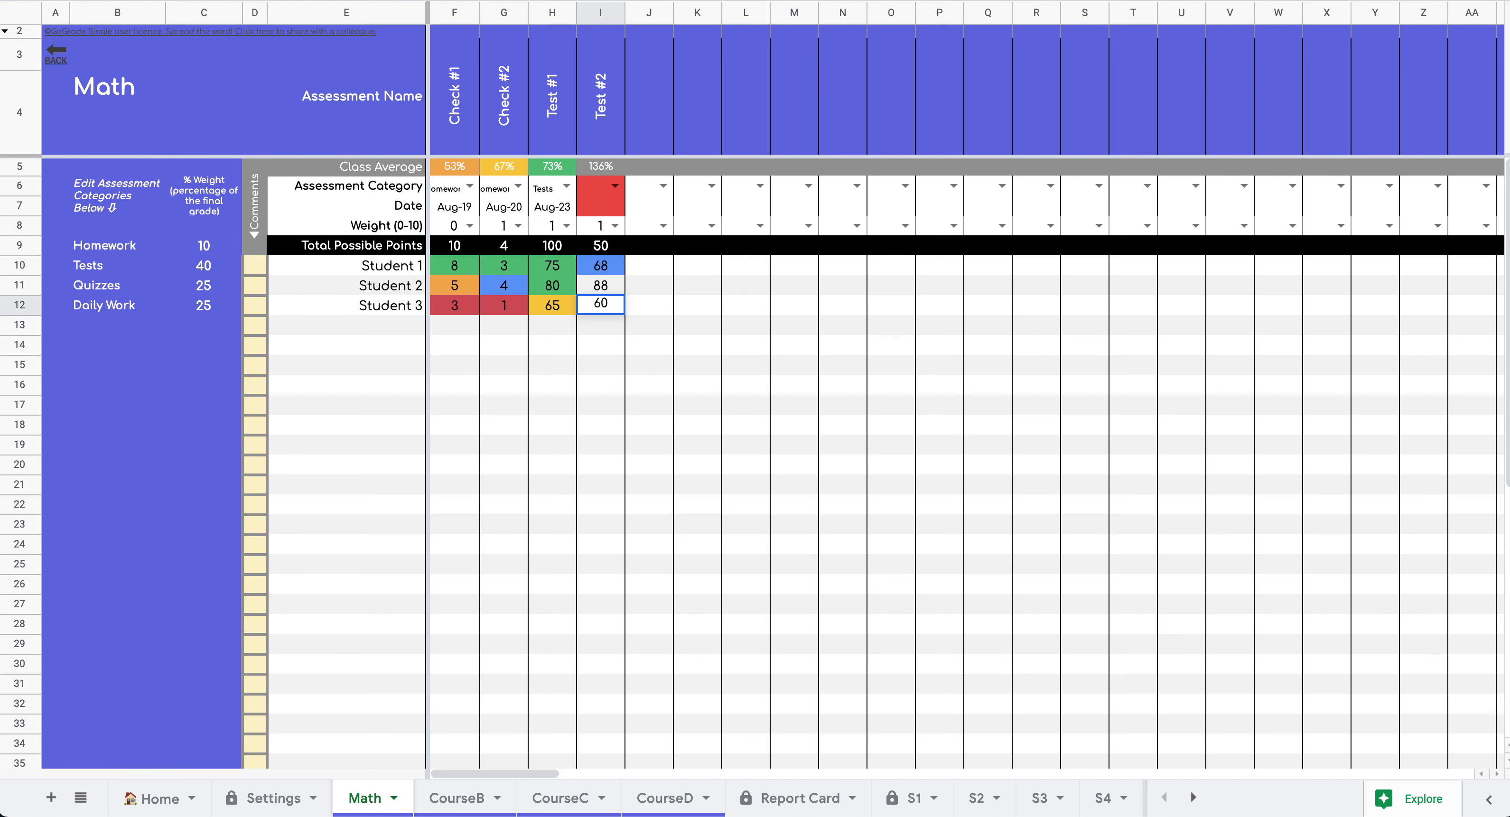
drag(603, 270, 603, 276)
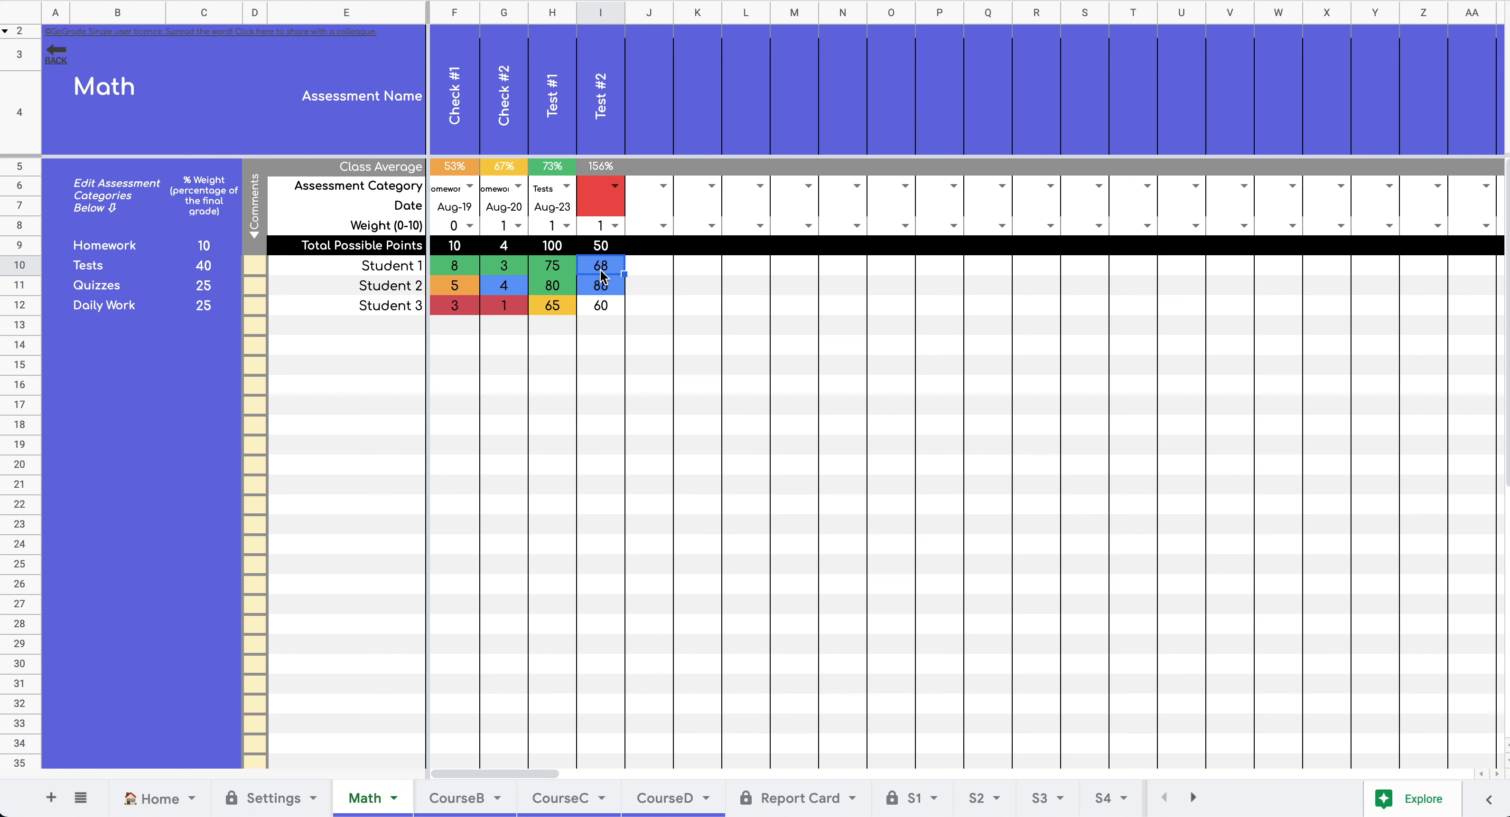
text(40)
key(Return)
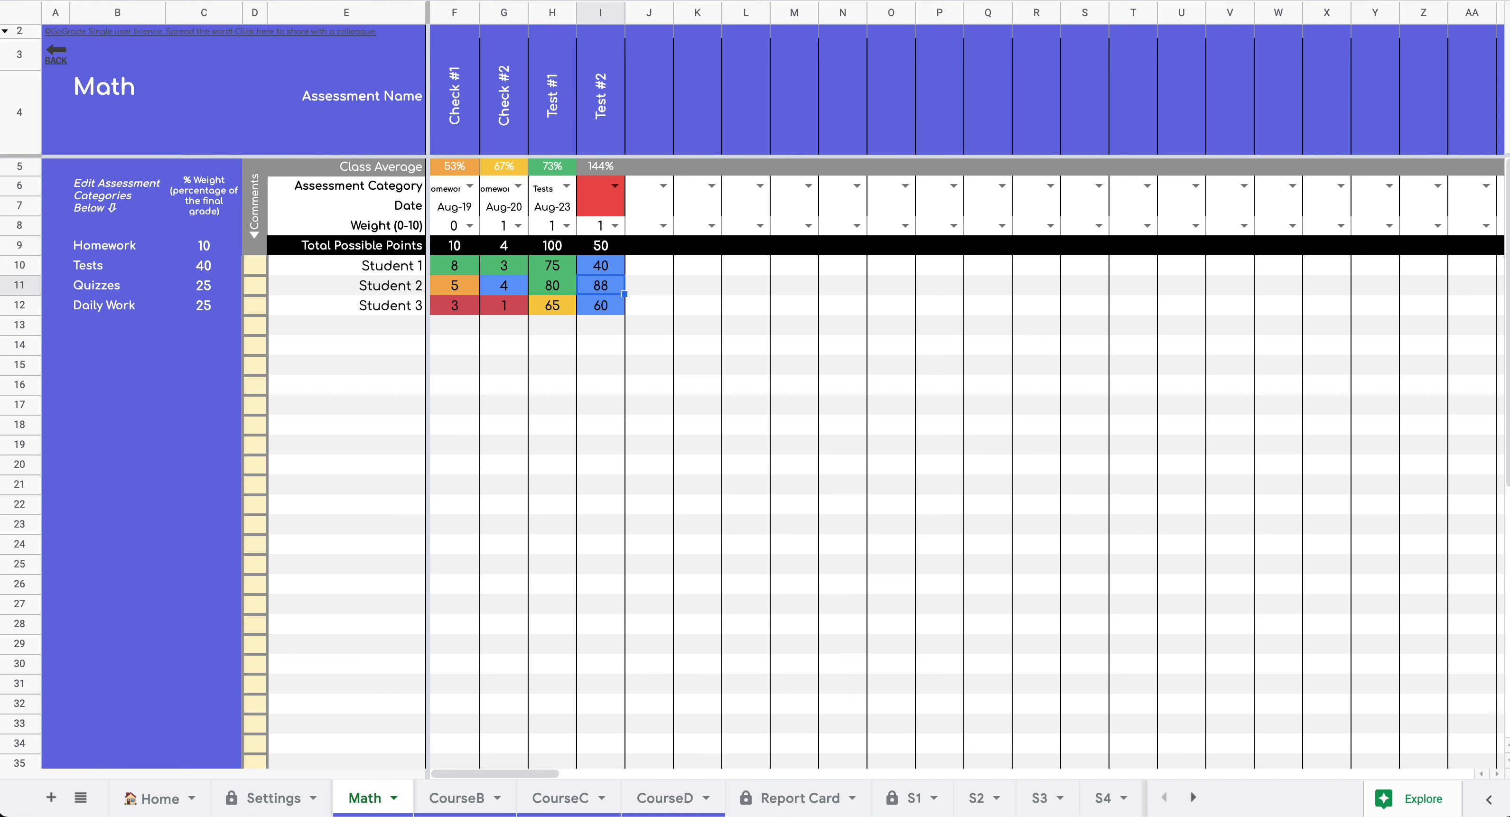
text(35)
key(Return)
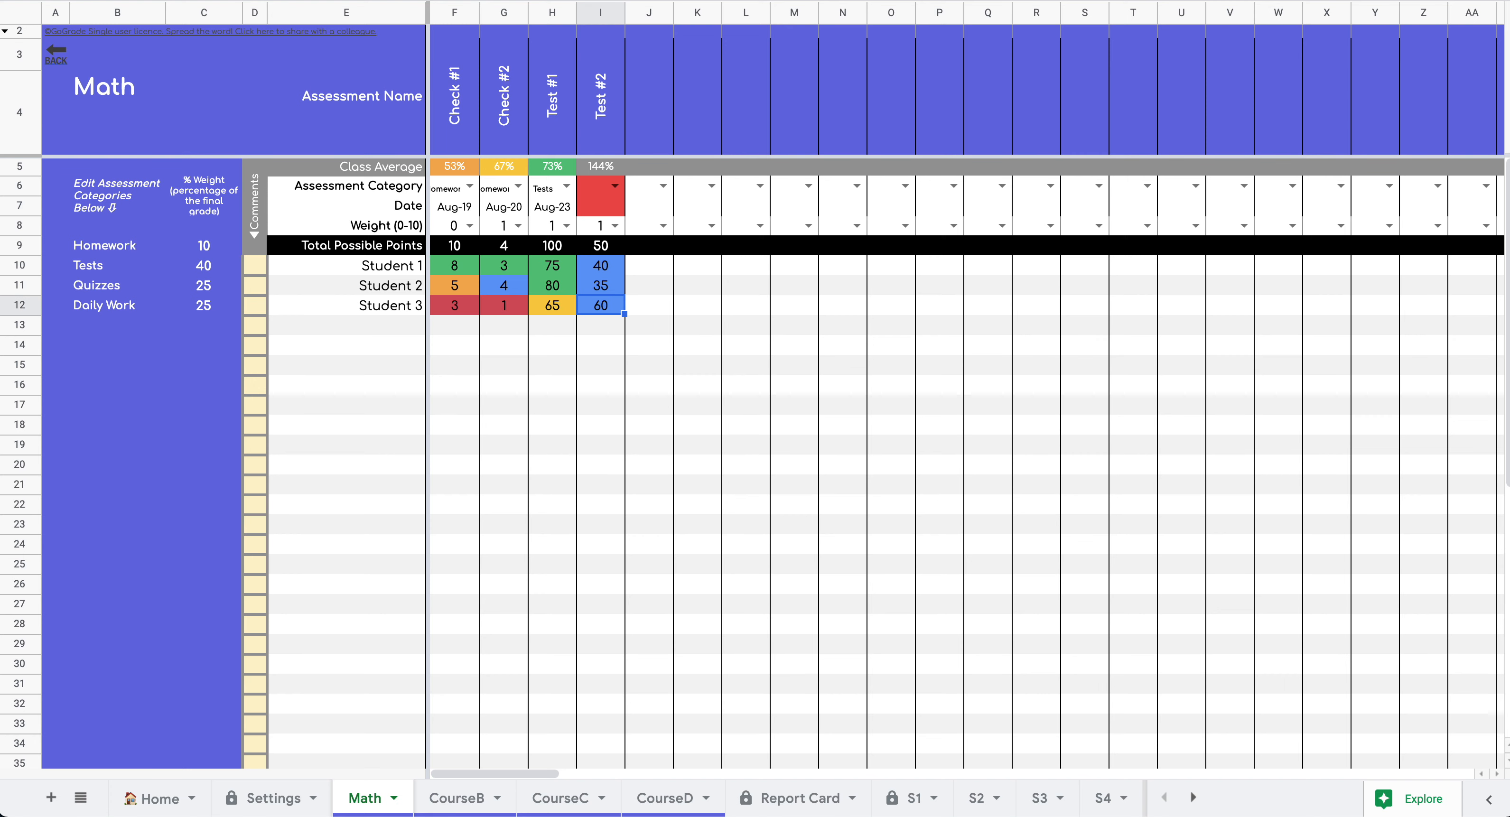
text(15)
key(Return)
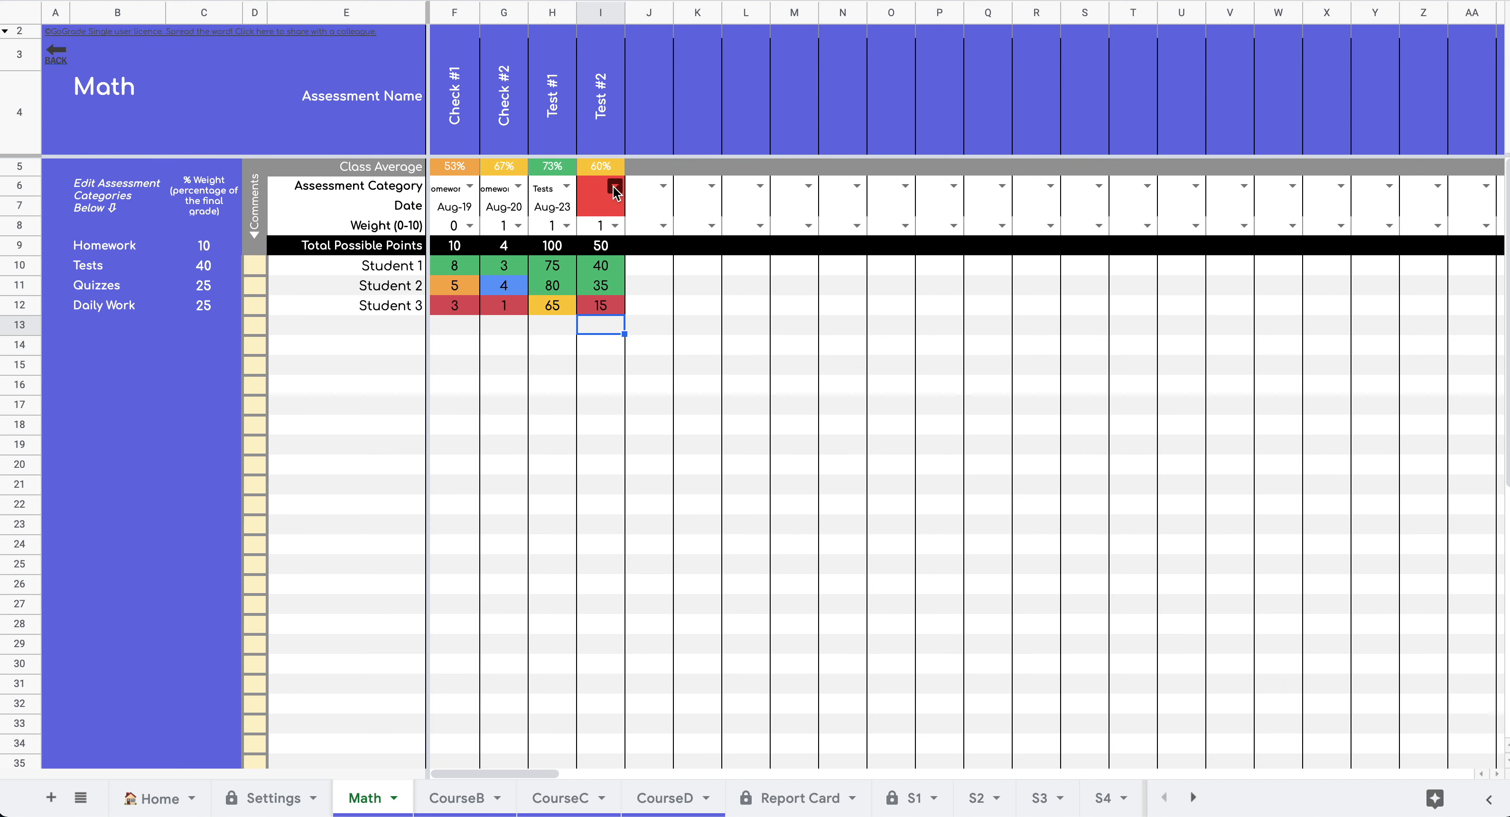
click(614, 187)
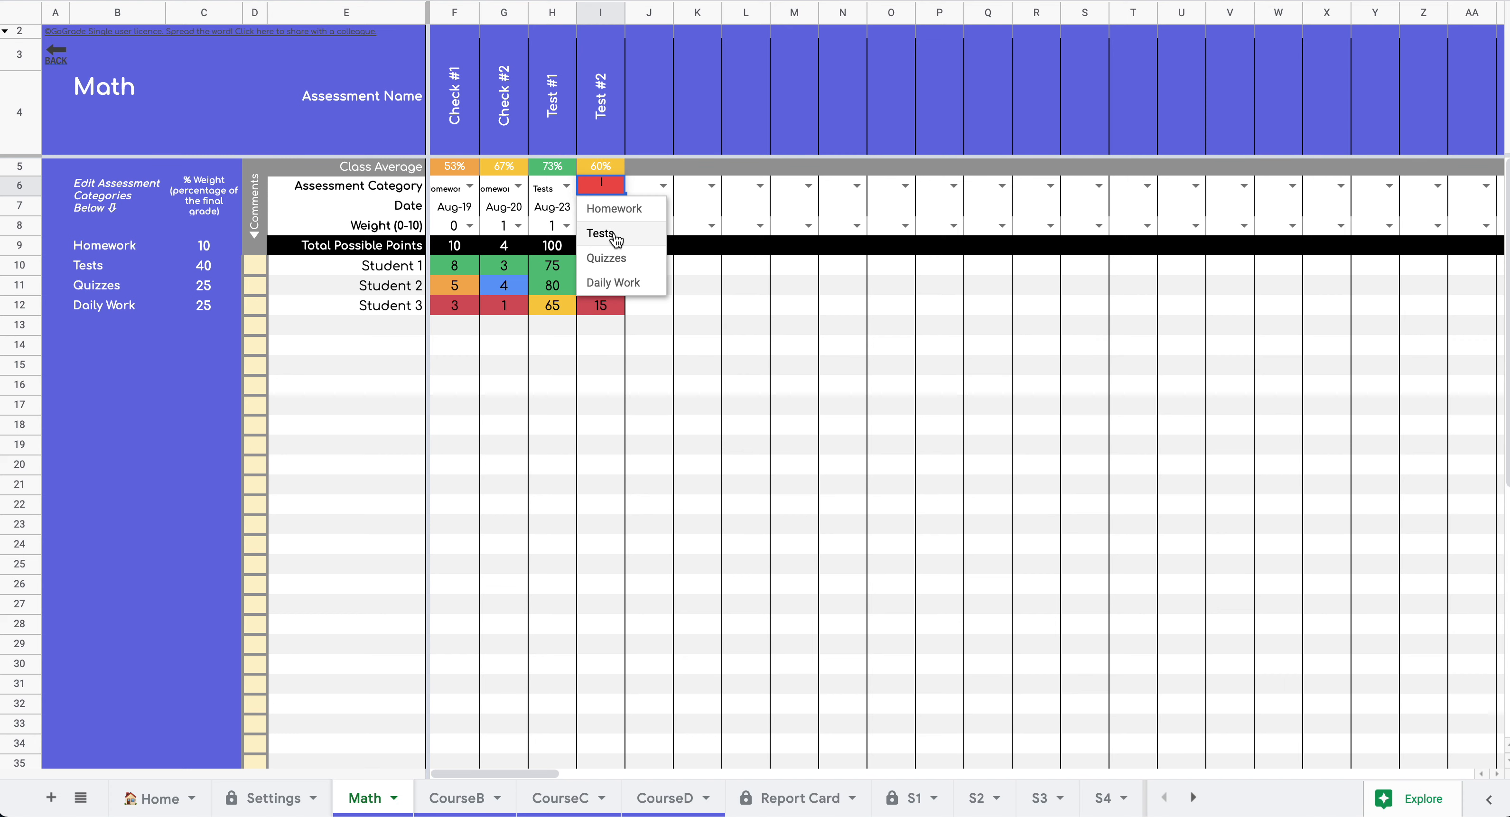
- Set Test #2's category to Tests, its date to Aug-31 and its I8 weight to 7
click(613, 236)
double_click(615, 209)
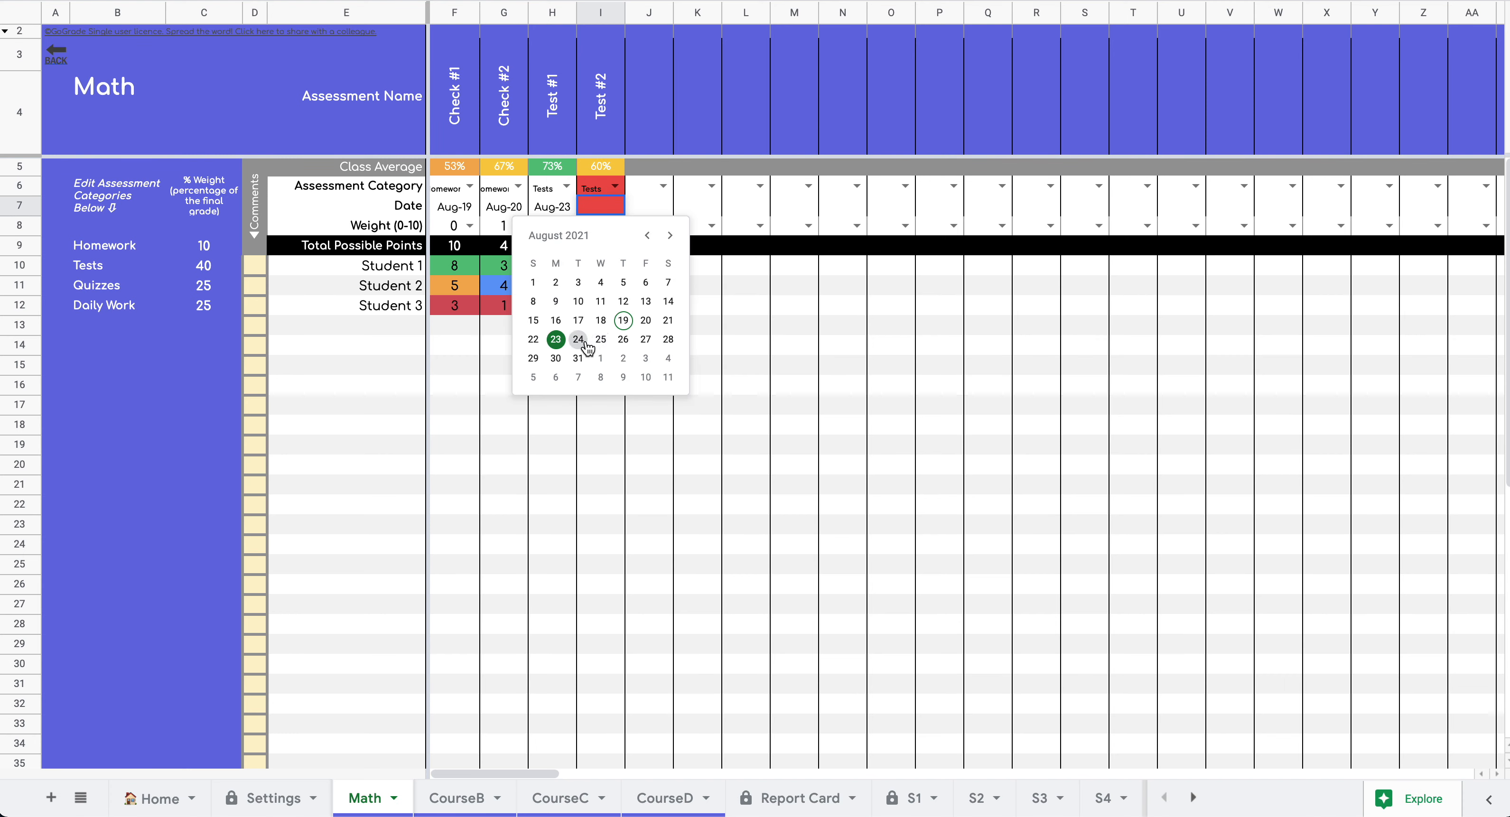
click(579, 358)
click(645, 366)
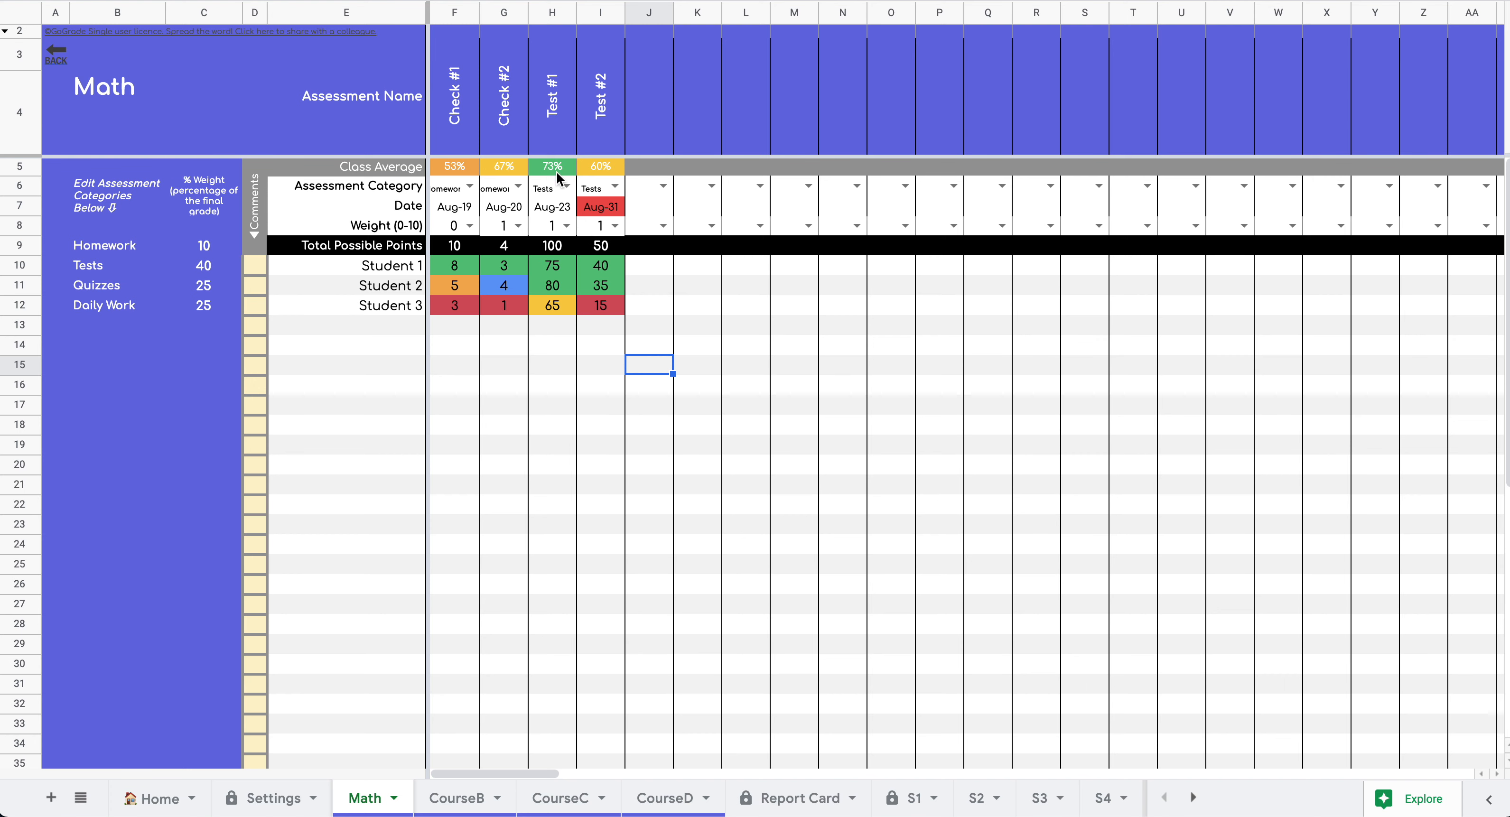
click(566, 226)
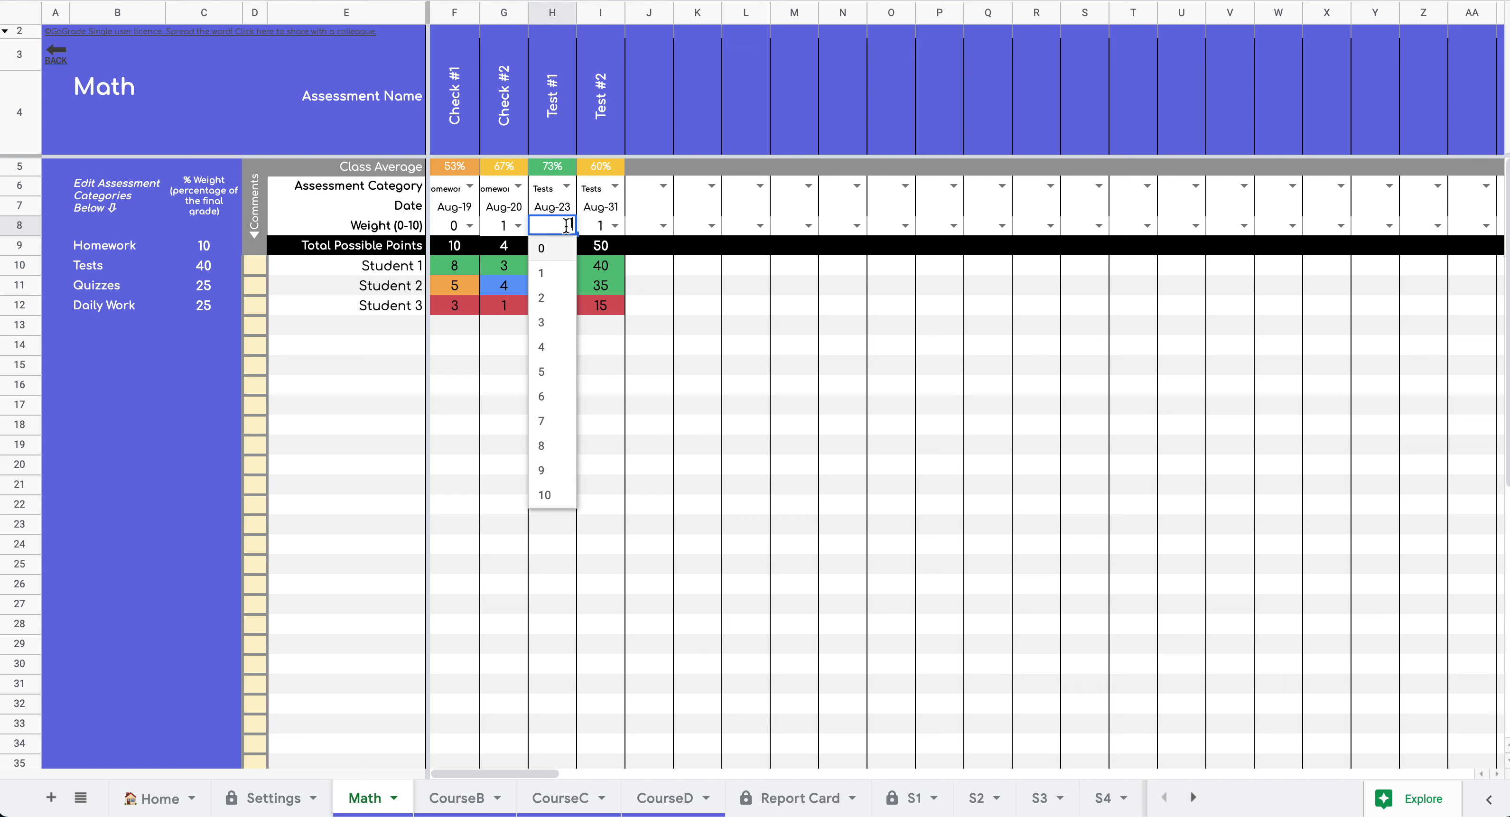
click(614, 226)
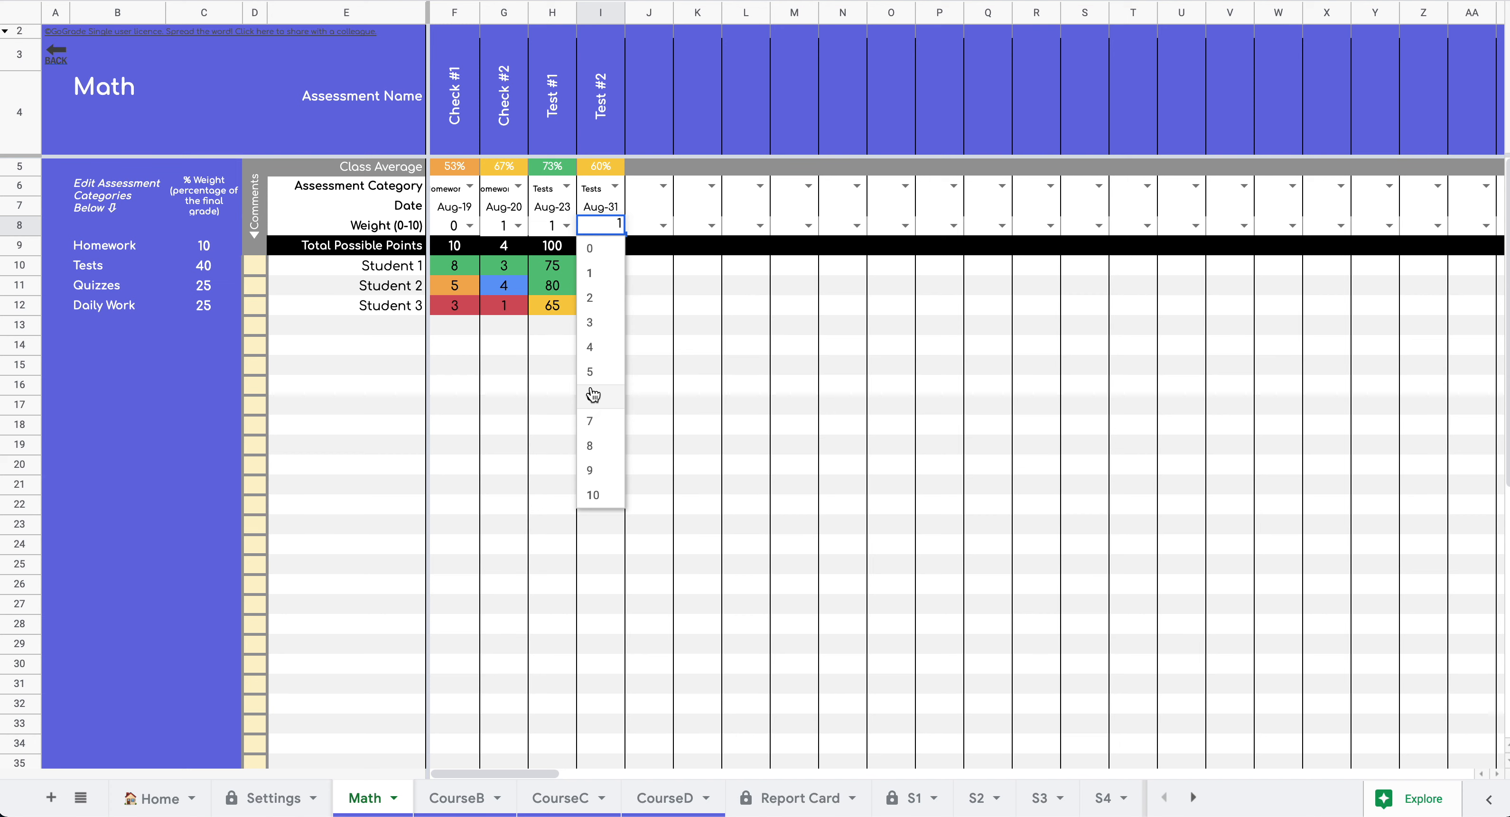
click(594, 422)
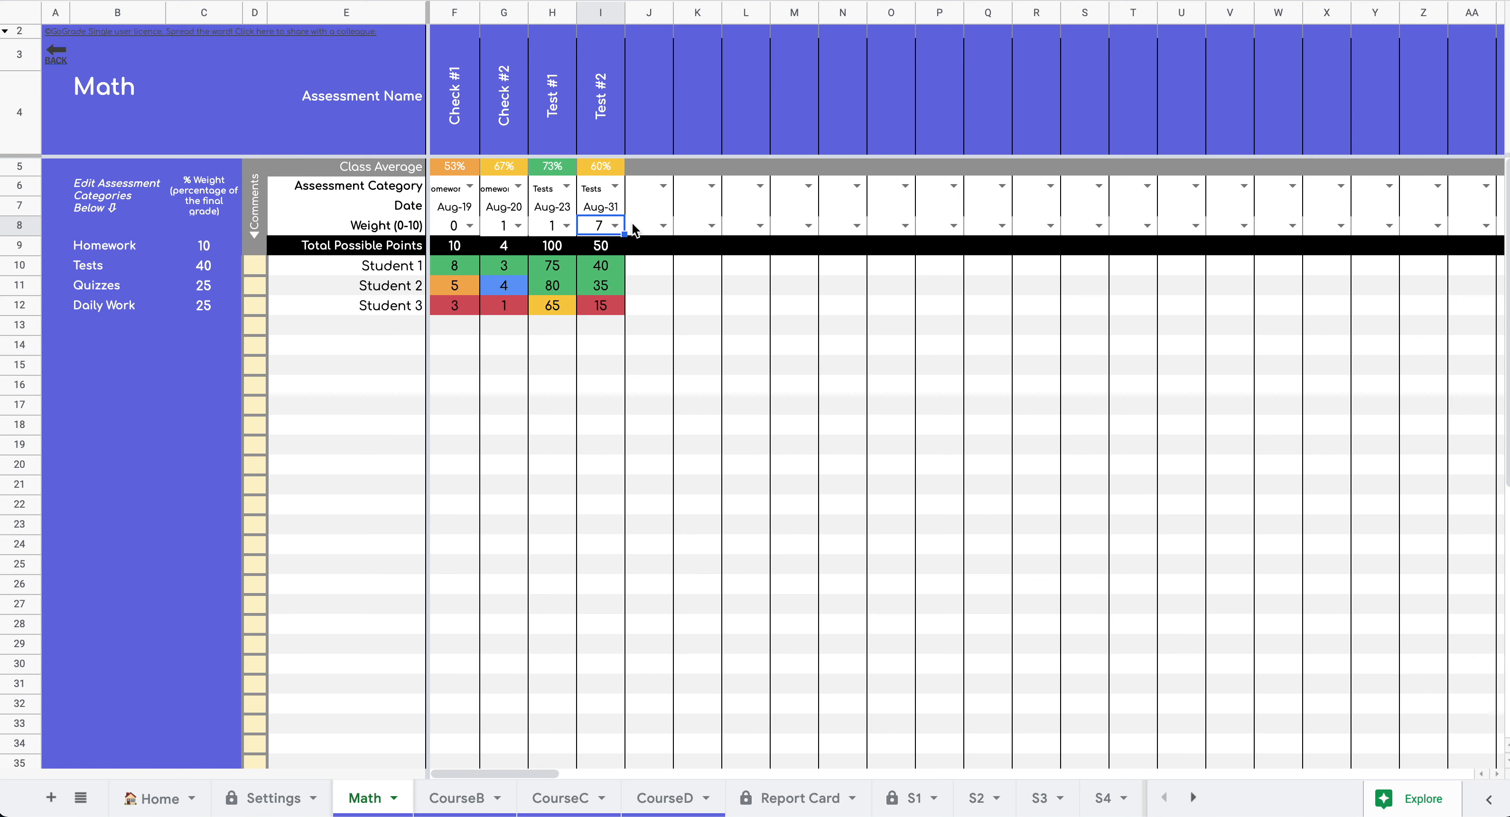
- Enter Stnd 1 in J3 and Stnd 2 in K3, with 4 in J9 and K9
click(648, 130)
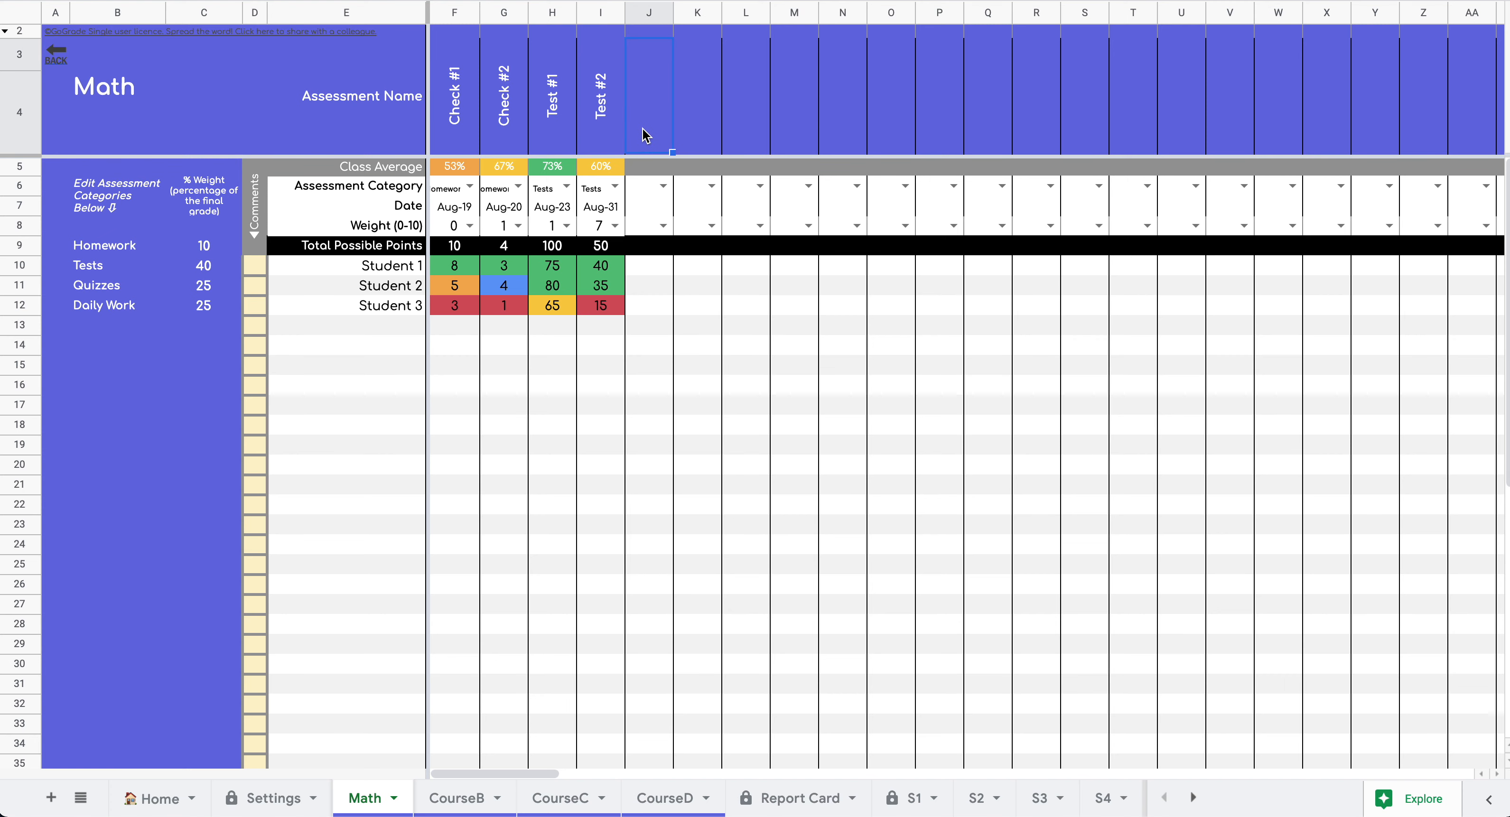
text(Stnd 1)
key(Tab)
key(Tab)
click(701, 132)
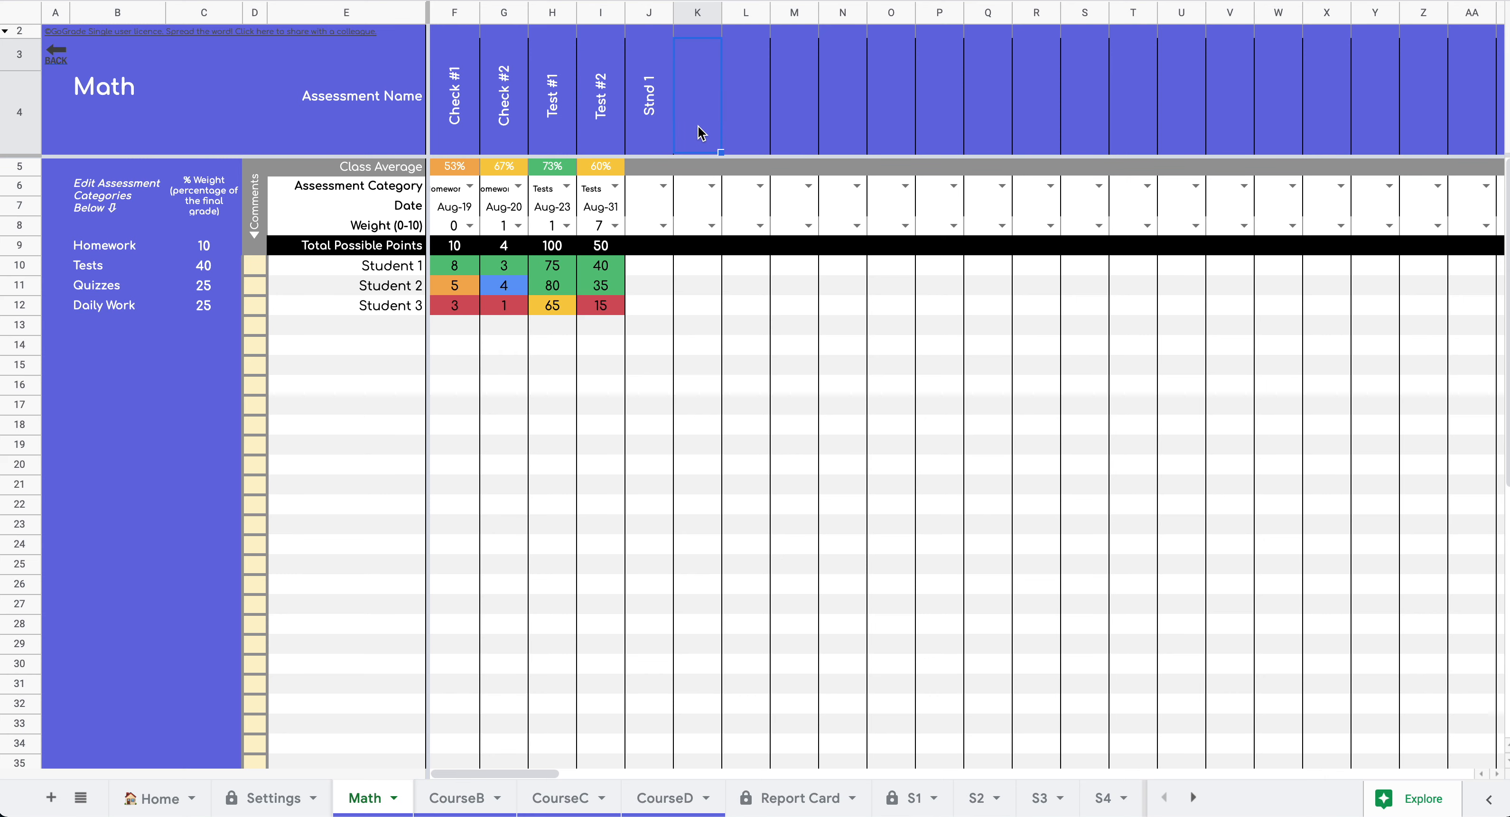
text(Stnd 2)
click(668, 311)
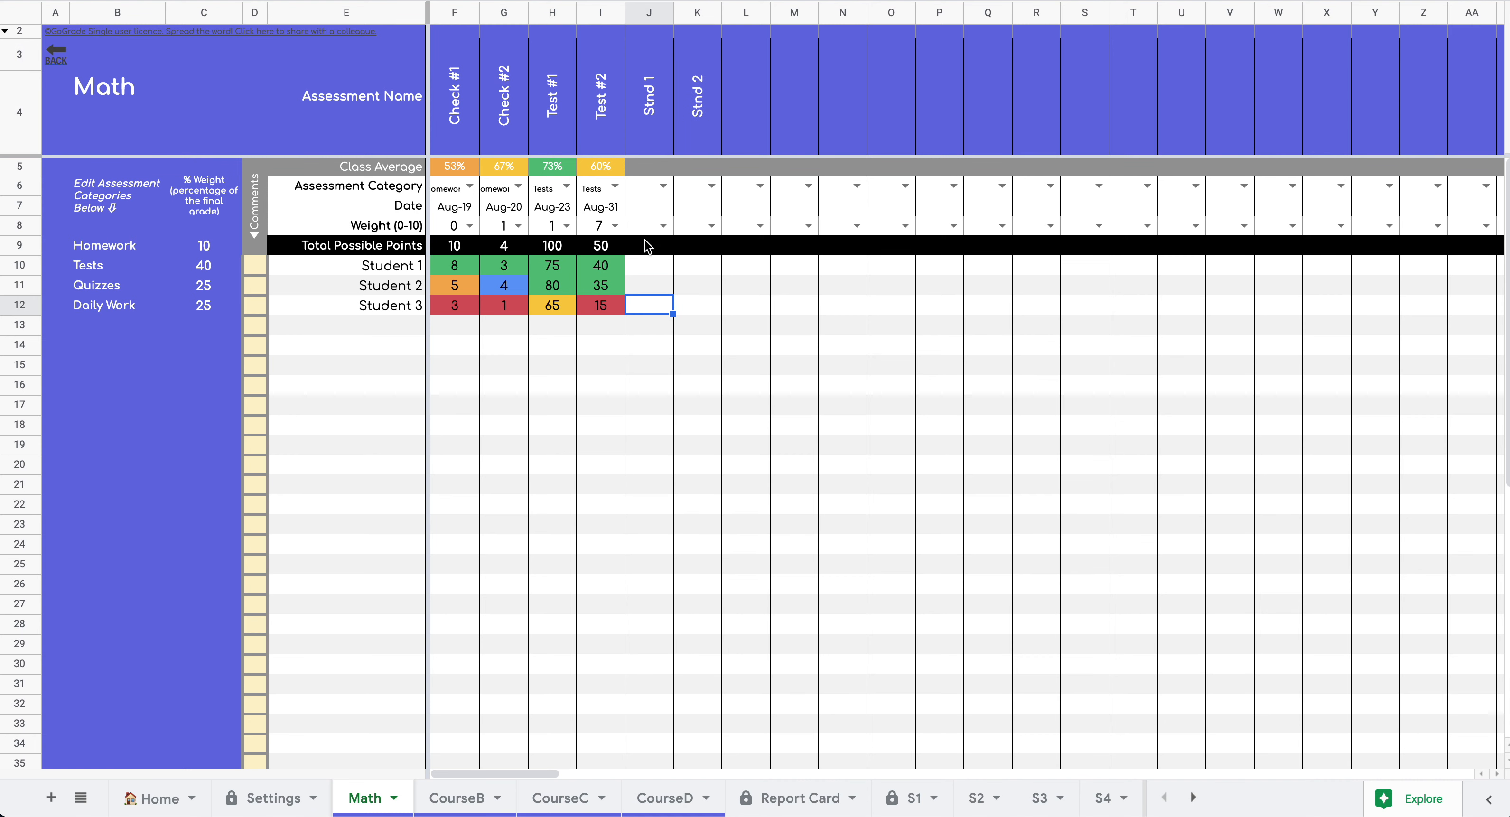
click(649, 246)
text(4)
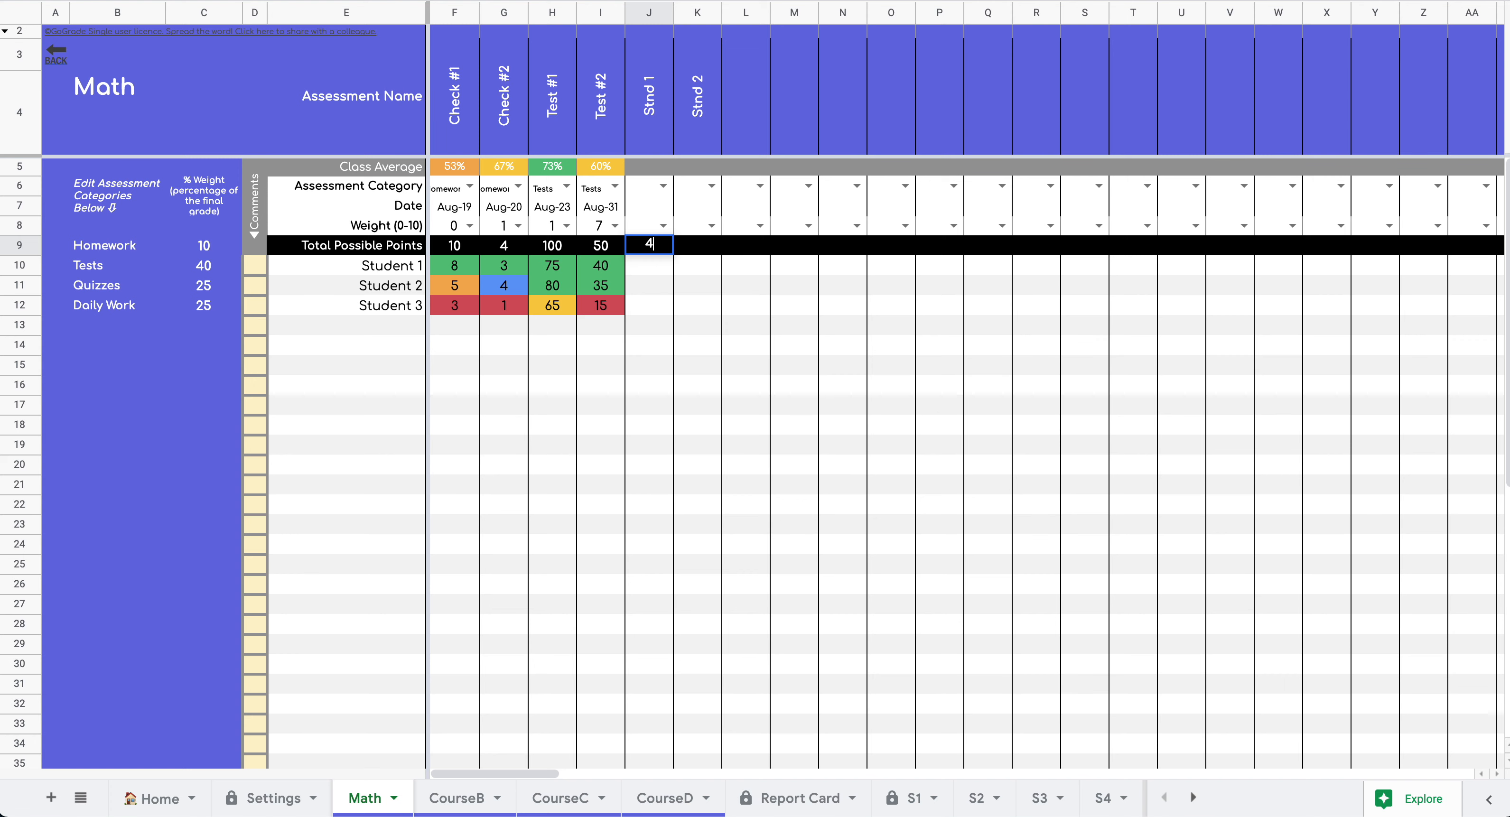
key(Tab)
text(4)
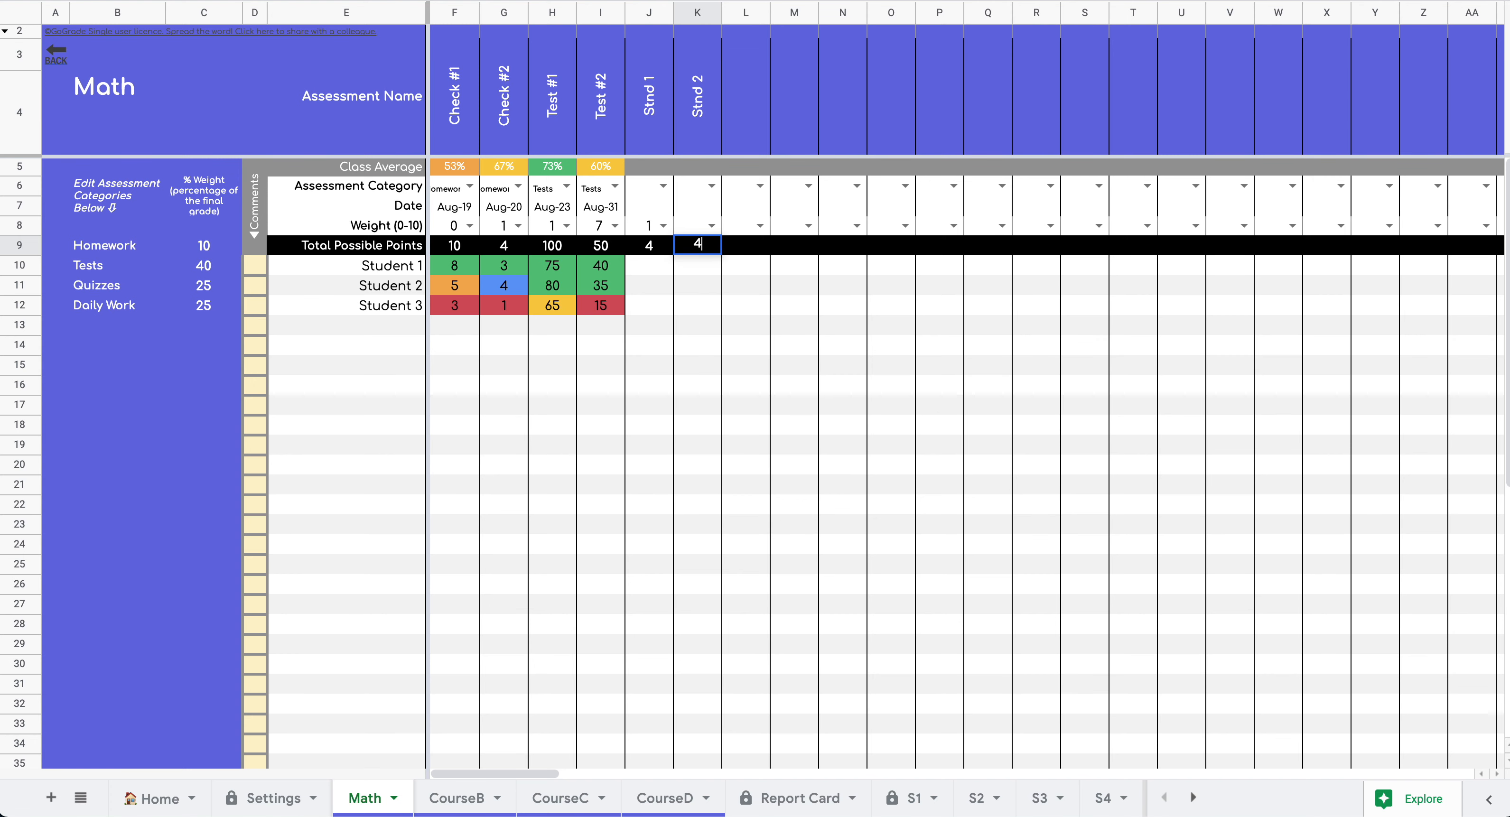
click(651, 269)
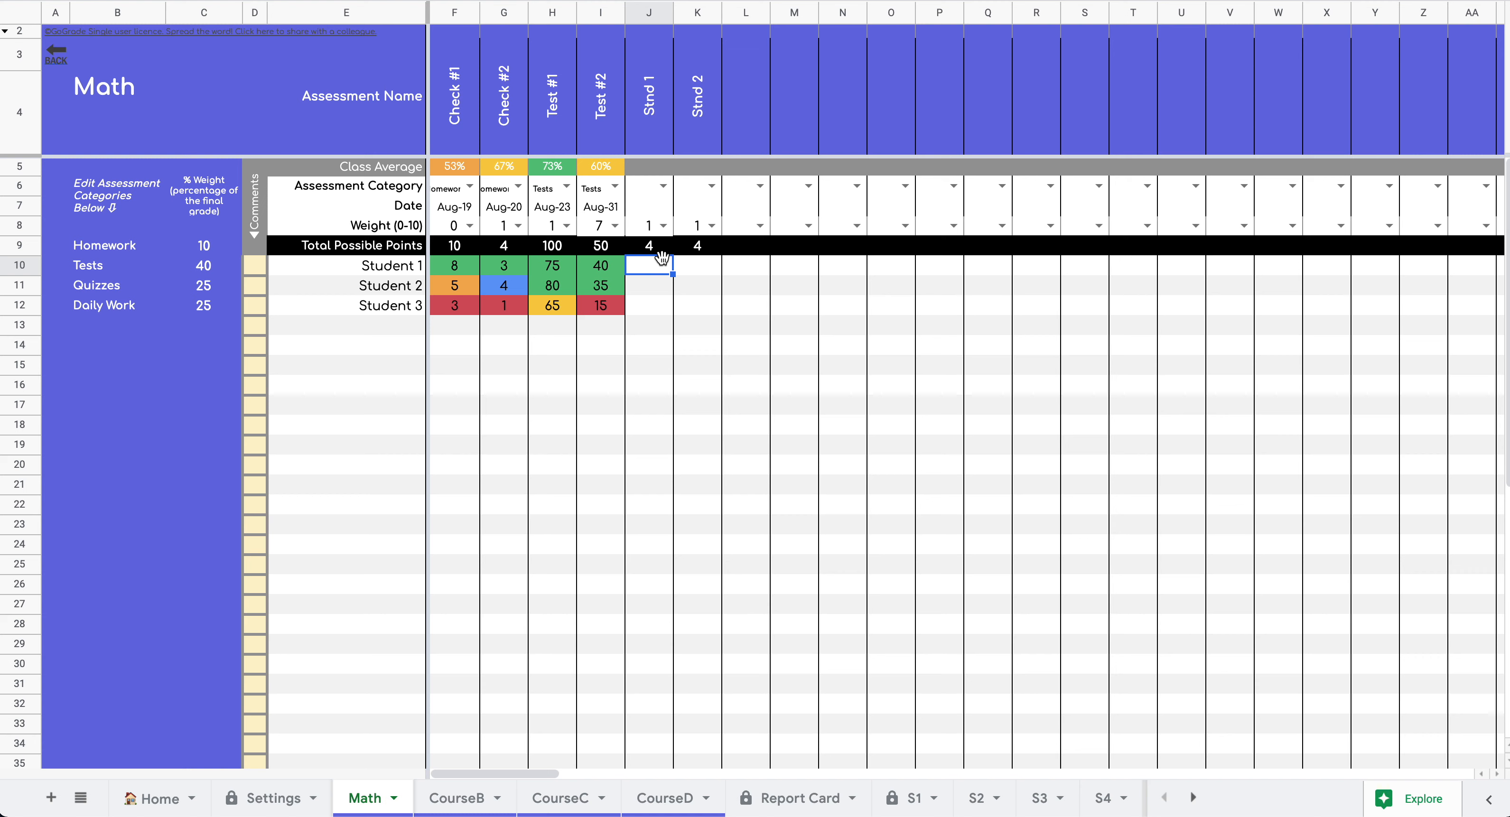
- Choose Daily Work in J6 and K6, and date Stnd 1 Aug-25 and Stnd 2 Sep-2
click(662, 187)
click(674, 287)
click(708, 192)
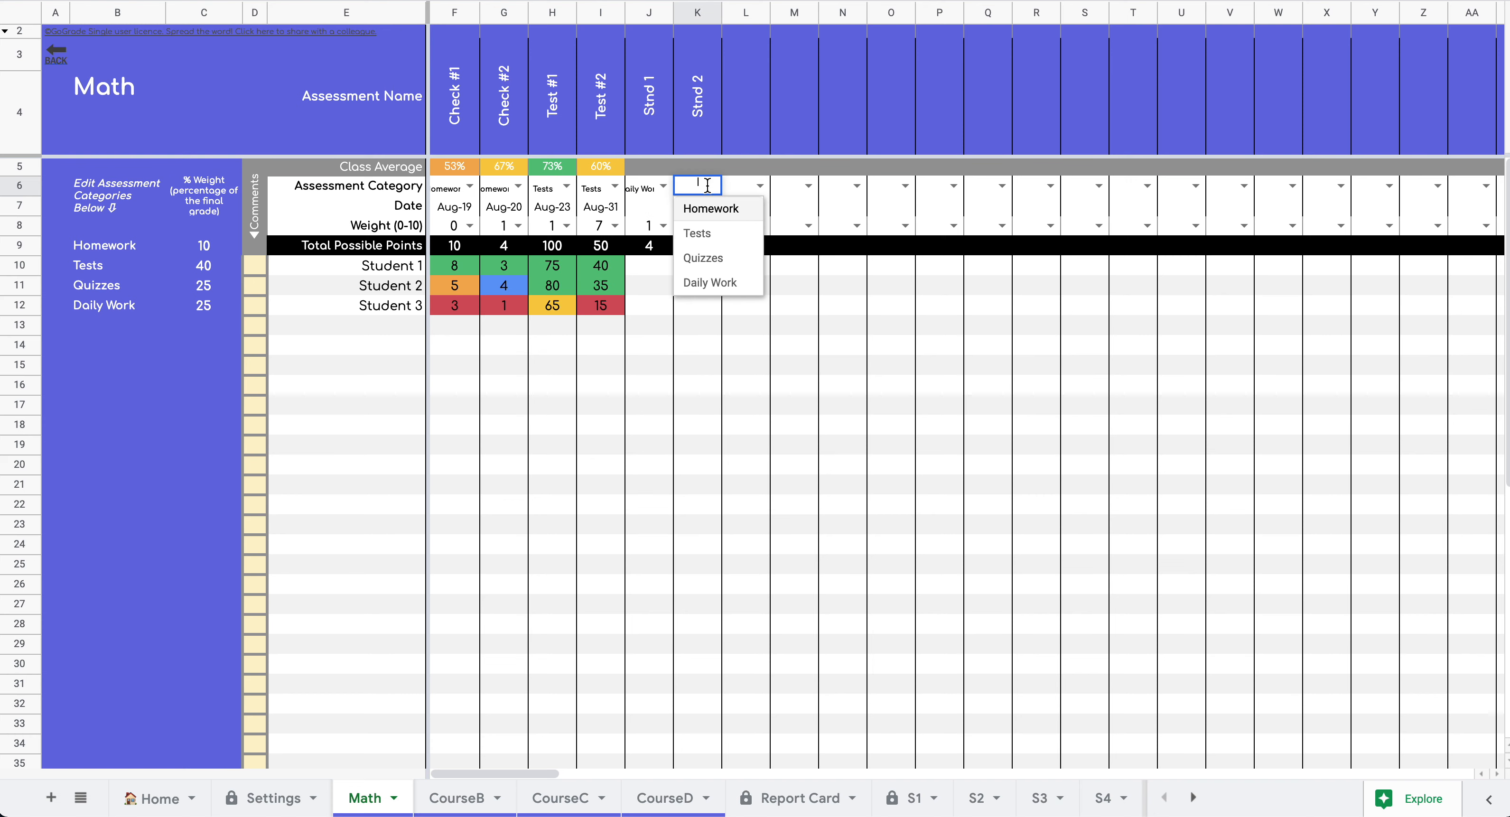
click(719, 282)
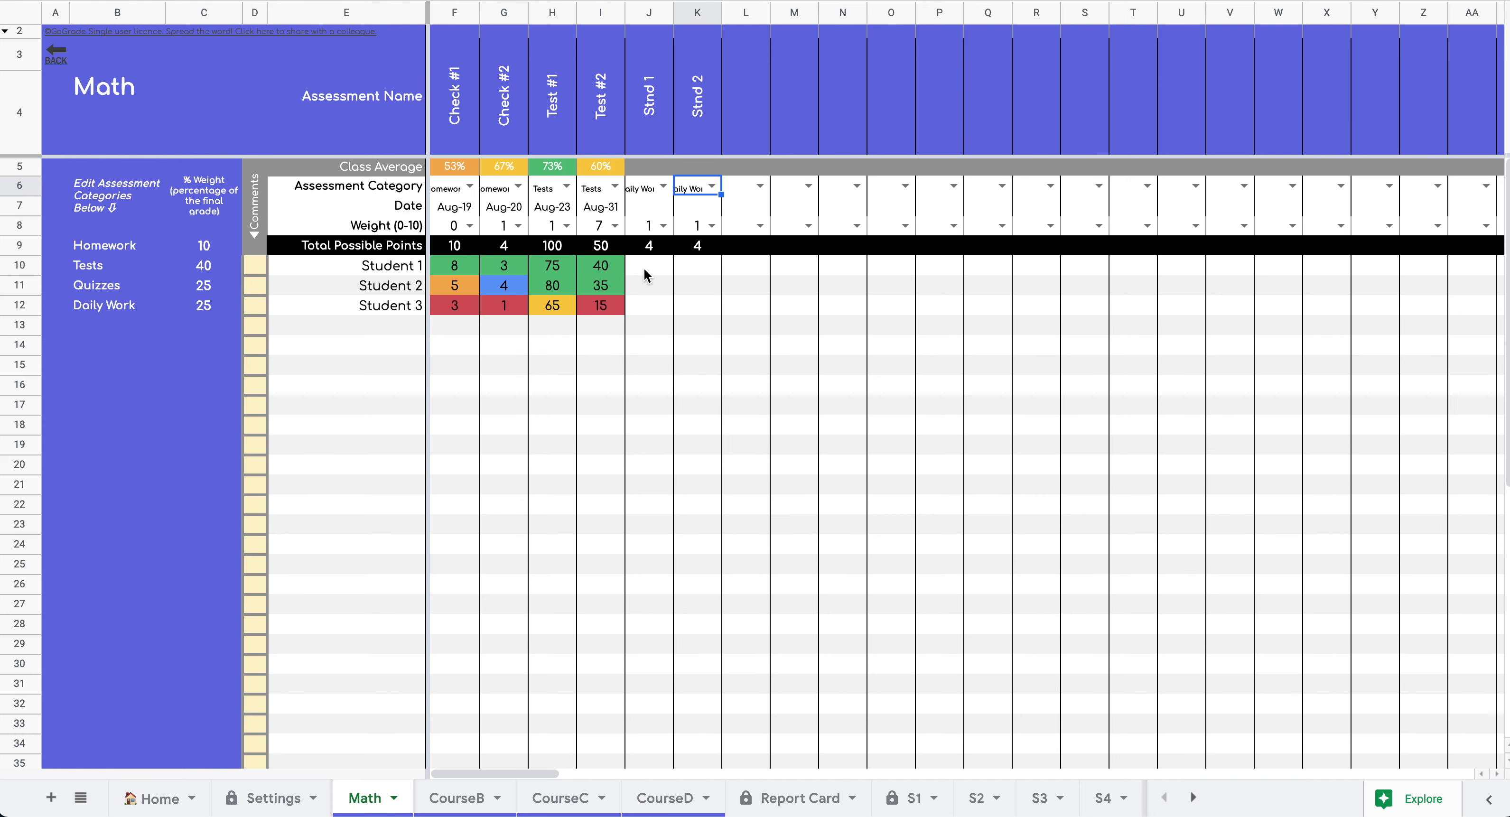
double_click(653, 209)
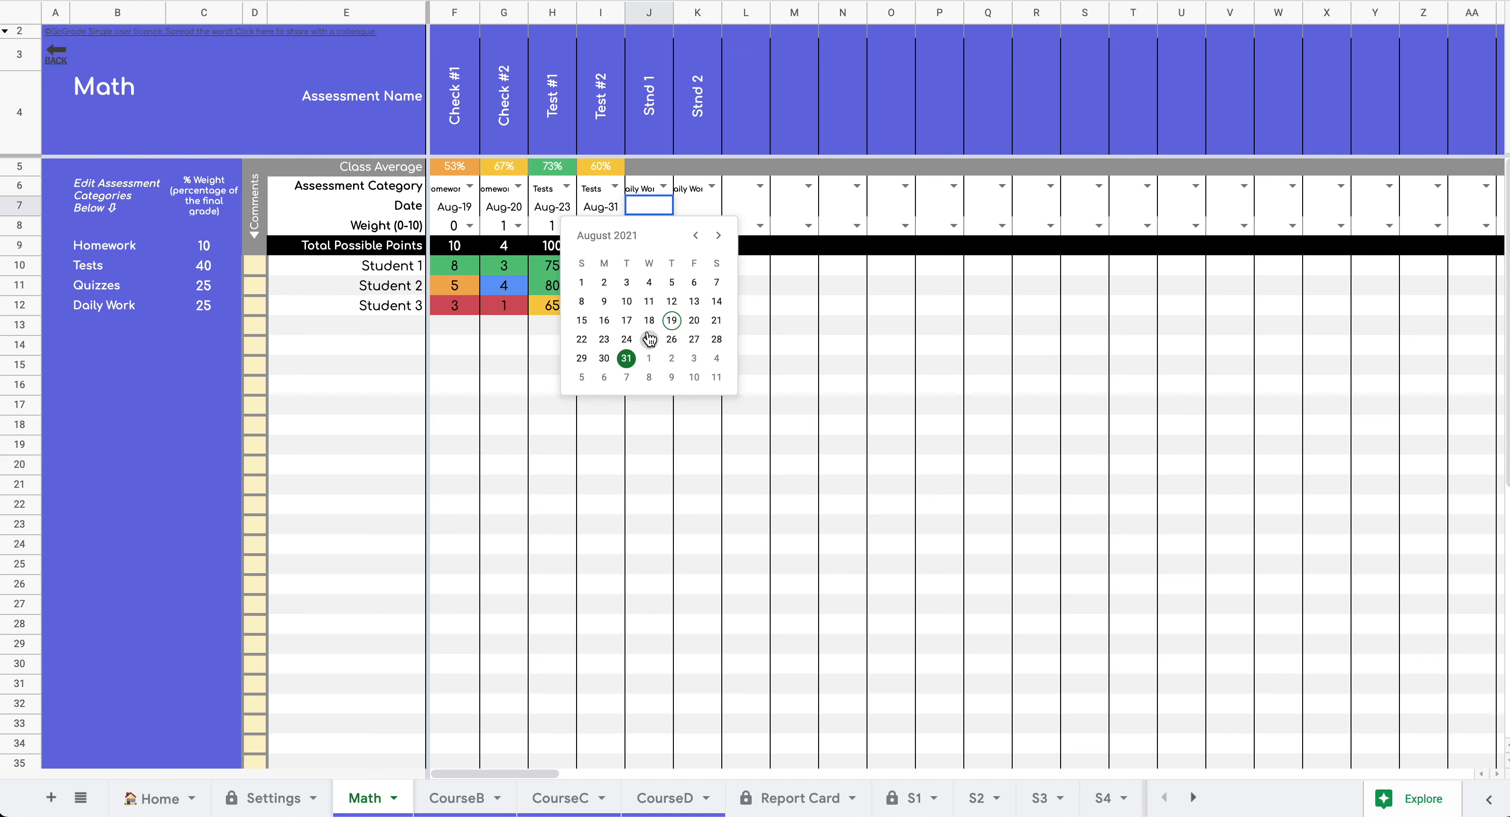
click(649, 339)
double_click(707, 208)
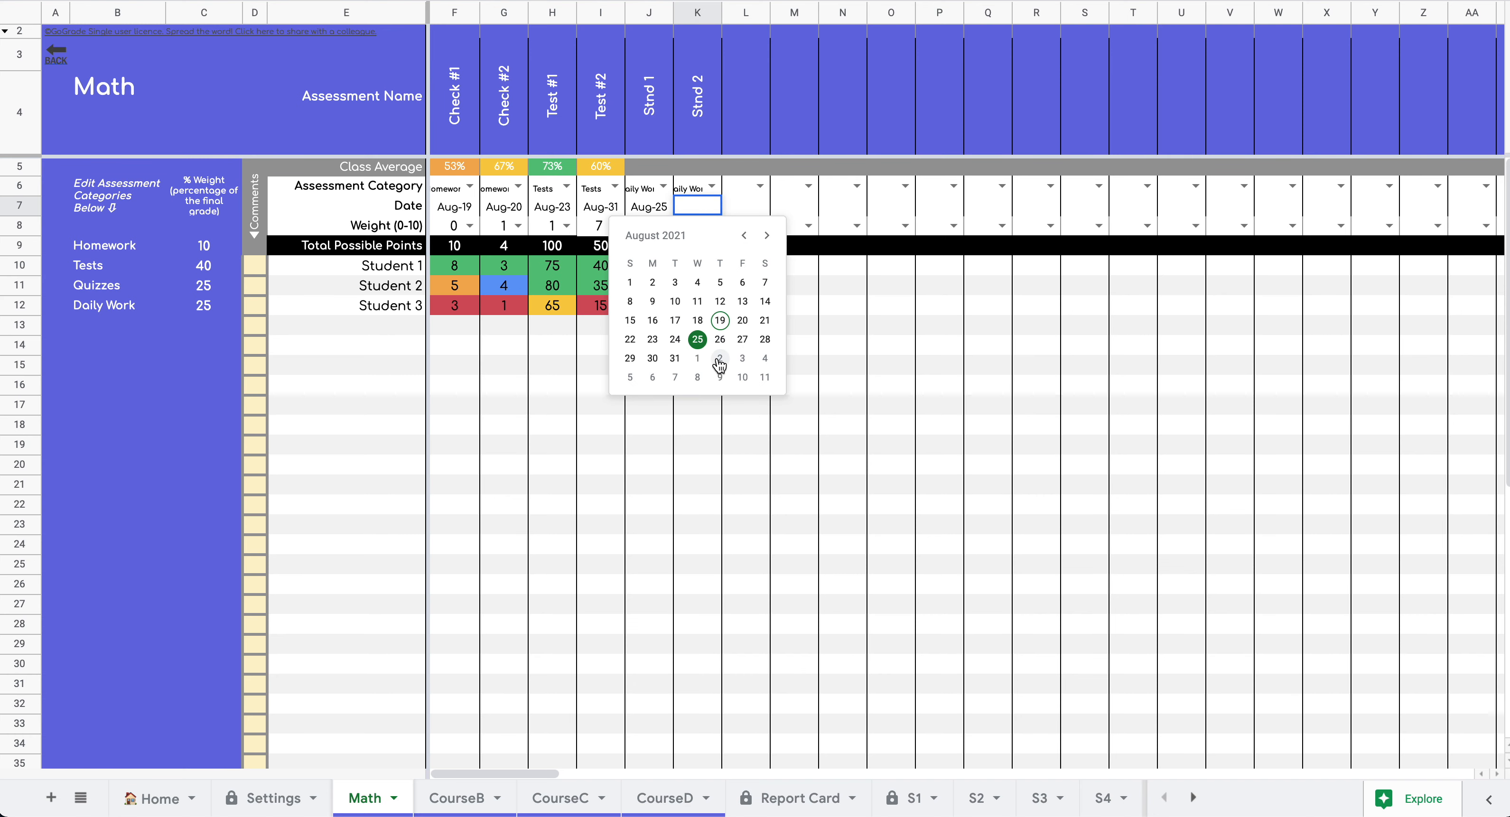
click(719, 358)
click(698, 350)
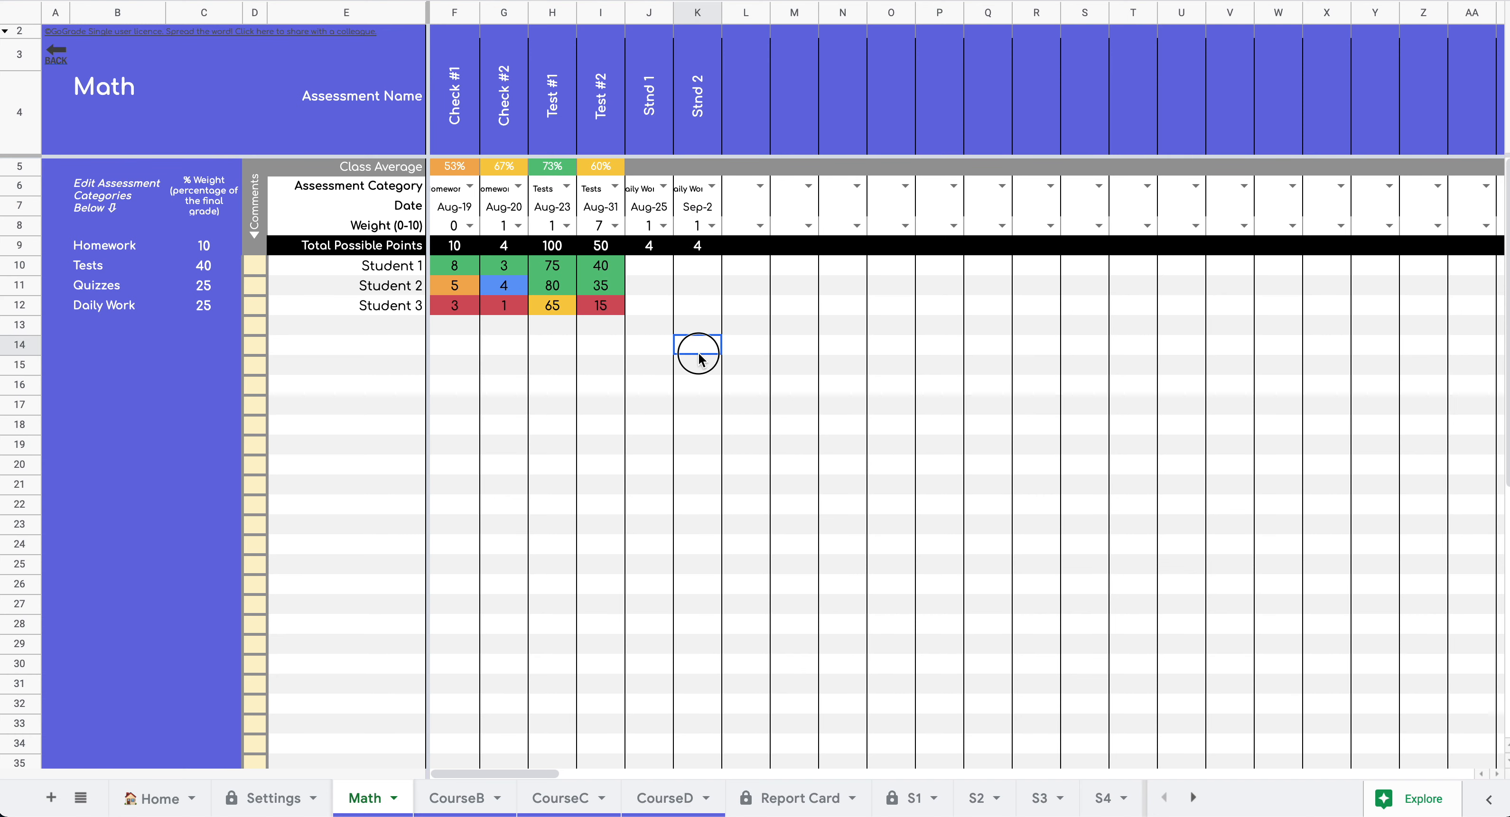
click(654, 274)
- Enter Stnd 1 scores 3, 2, 1 and Stnd 2 scores 2, 3, 2 for Students 1–3
text(3)
key(Tab)
text(2)
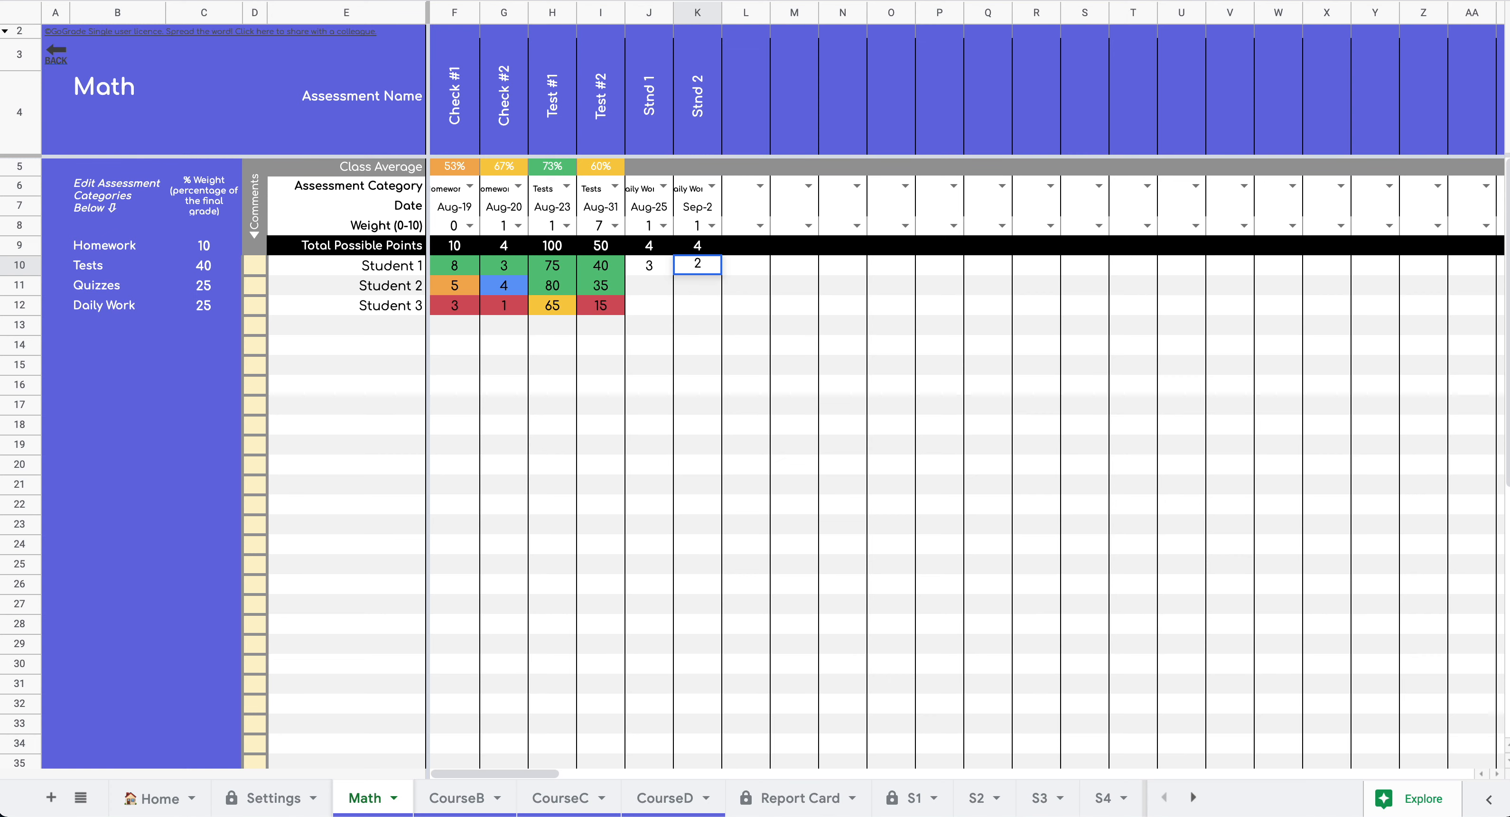
key(Return)
text(2)
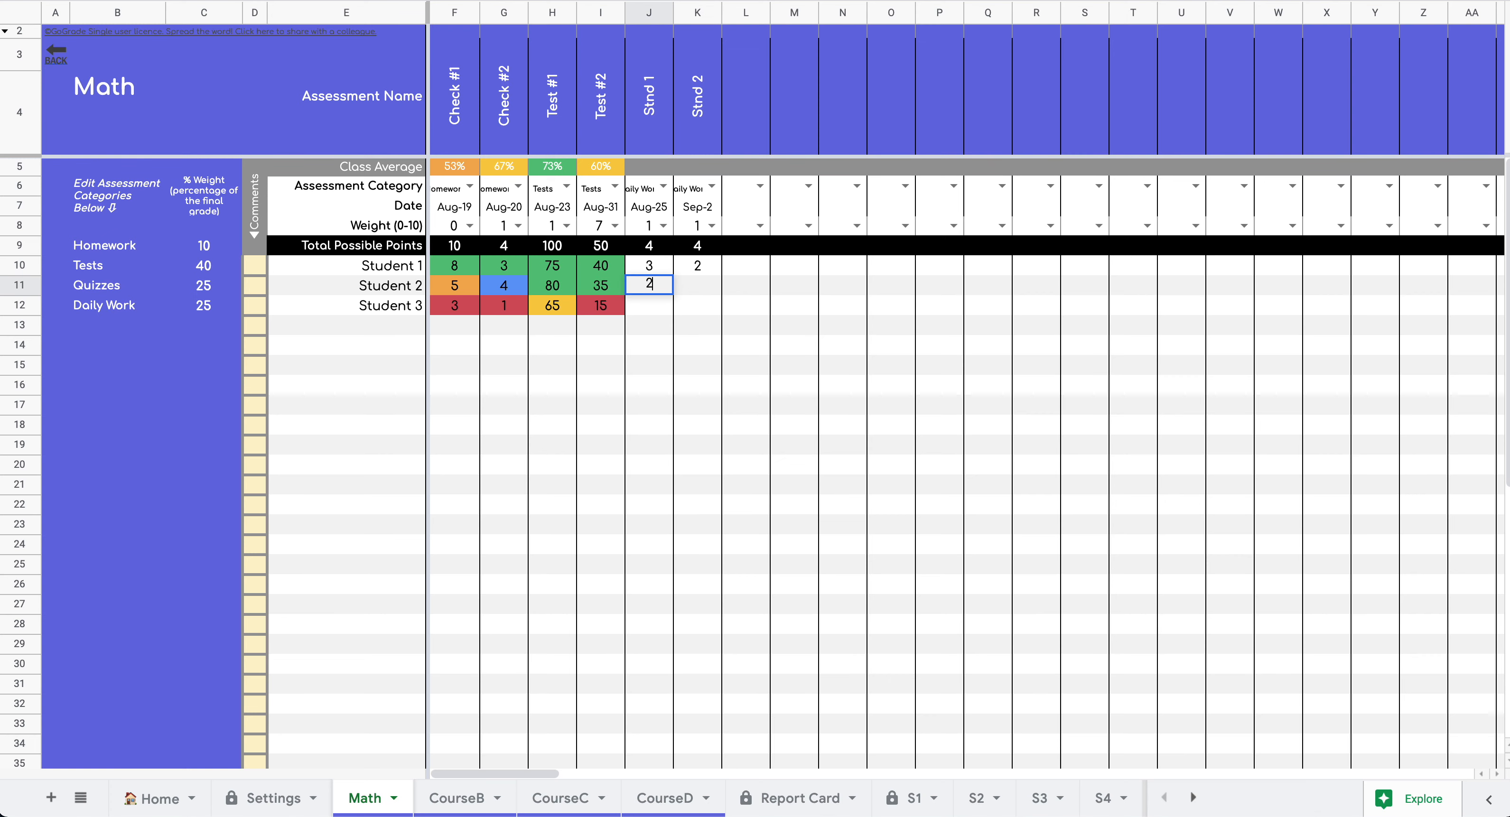
key(Tab)
text(3)
click(649, 311)
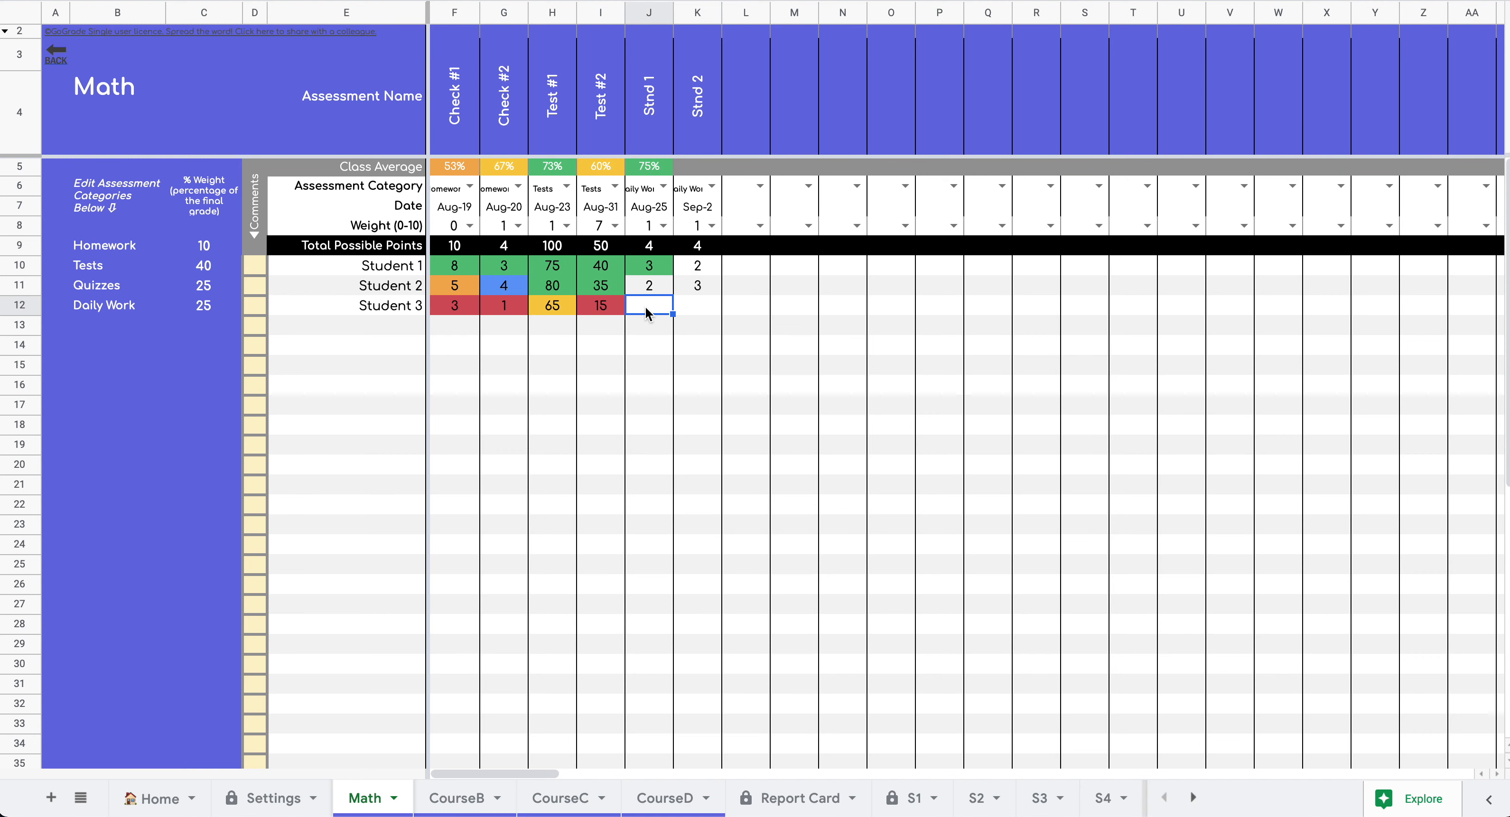
text(1)
key(Tab)
text(2)
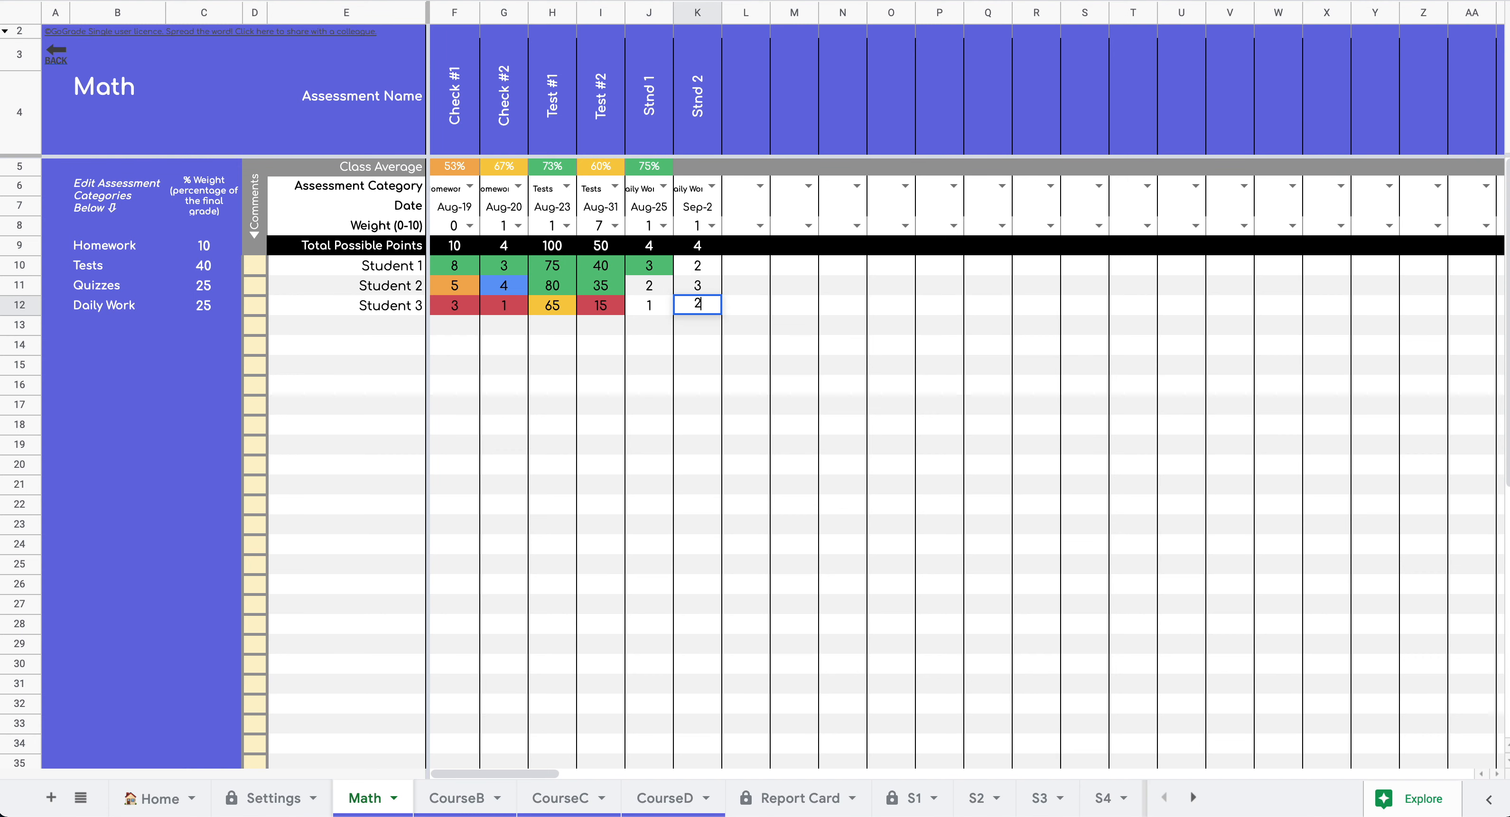
click(643, 373)
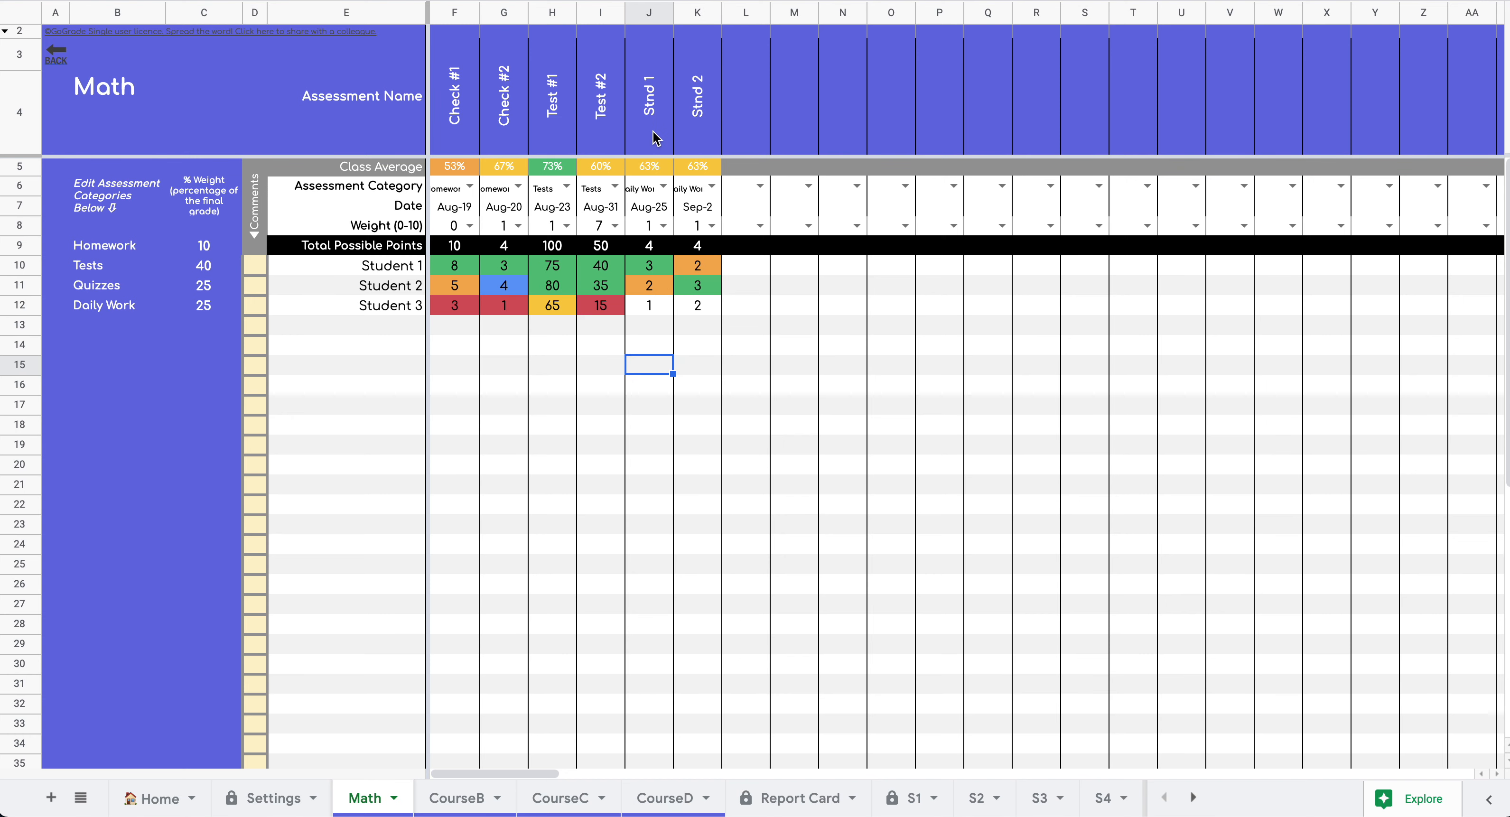
- Change the K3 assessment name from Stnd 2 to Stnd 1
click(651, 97)
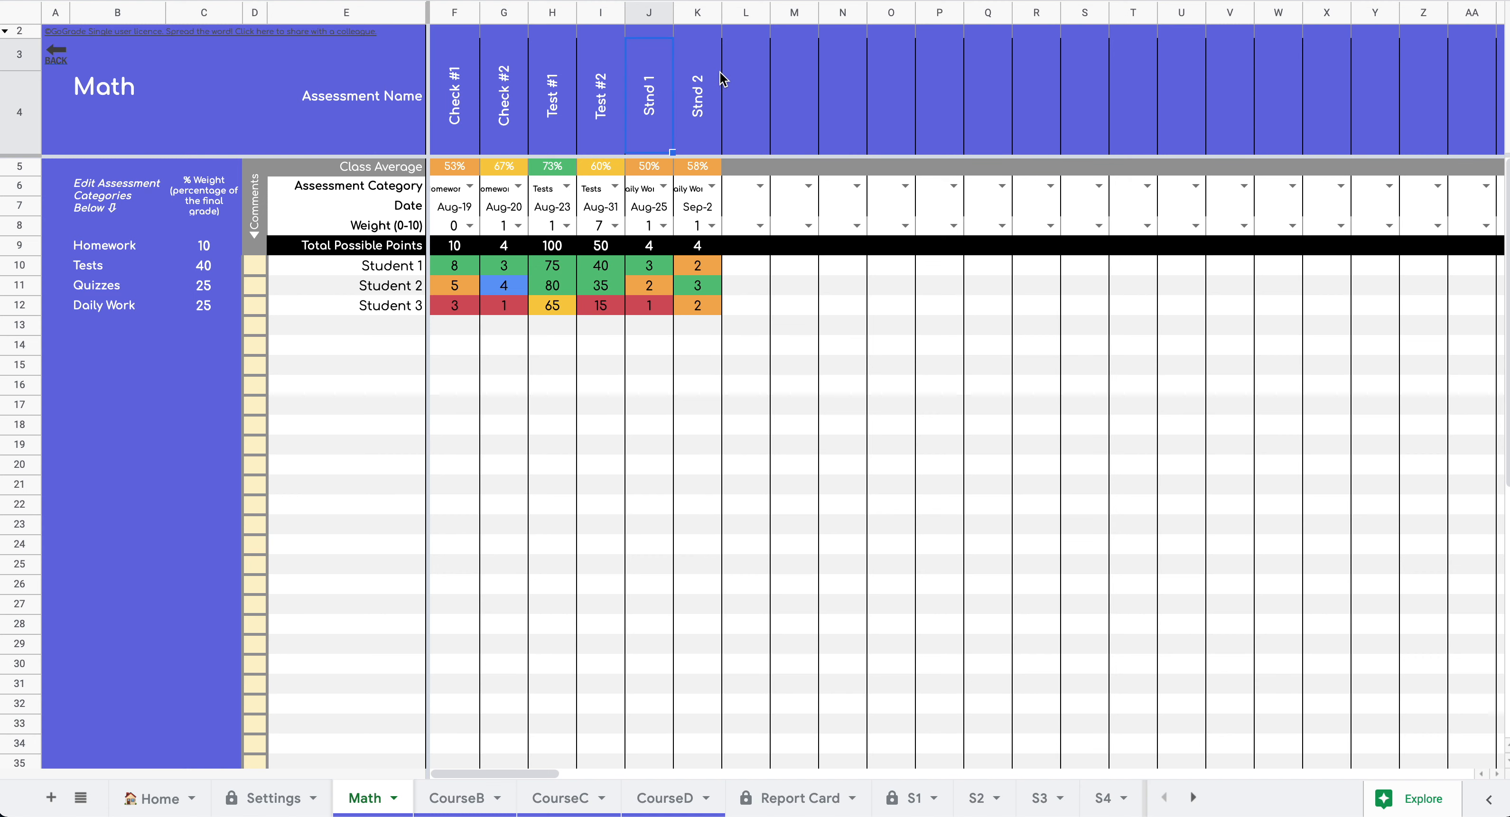
click(698, 90)
double_click(698, 91)
key(BackSpace)
text(1)
key(Return)
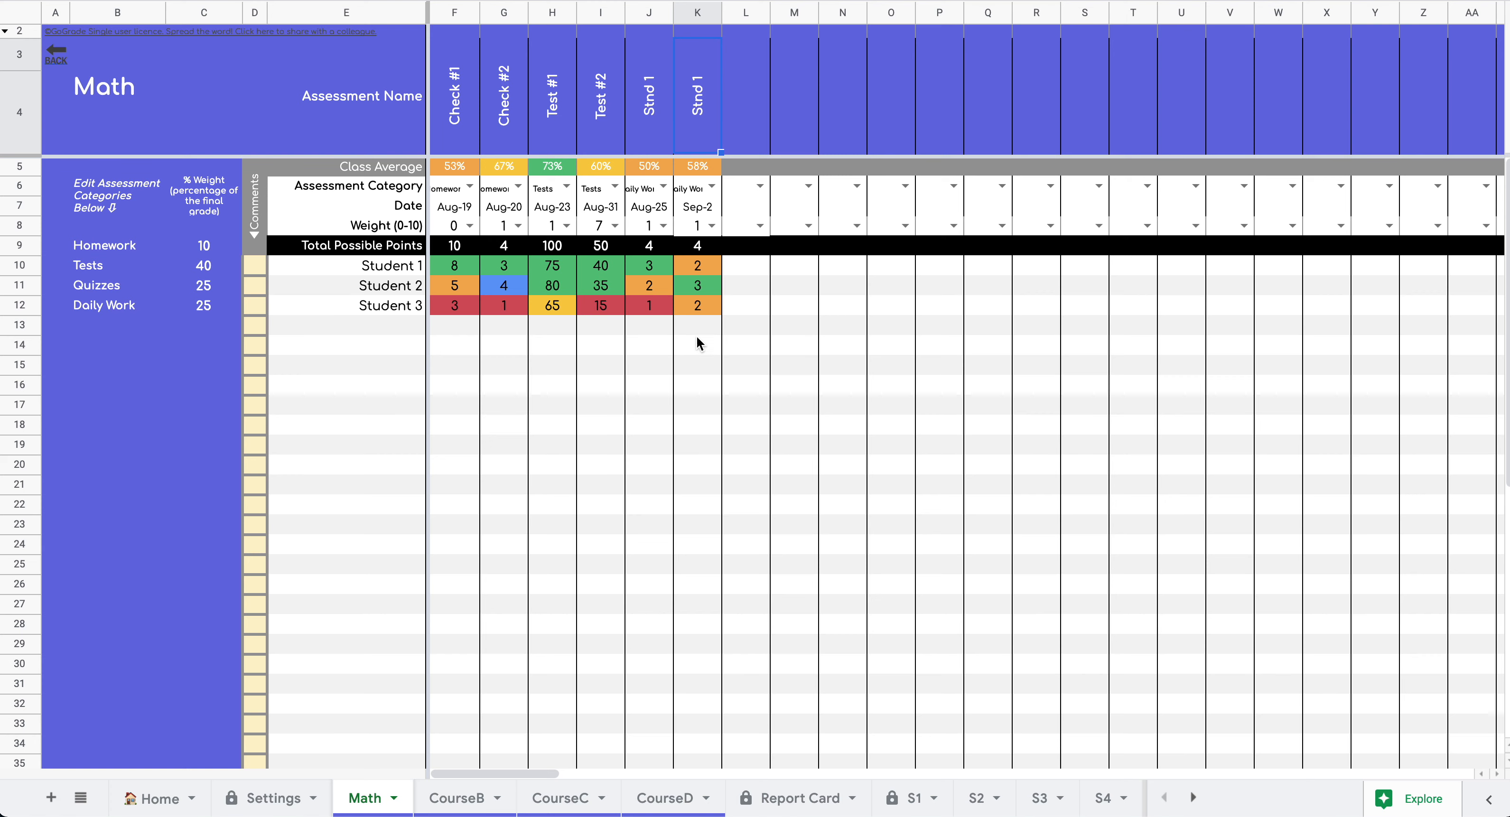
- Give the Aug-25 Stnd 1 assessment a J8 weight of 0, leaving Sep-2 at 1
click(747, 304)
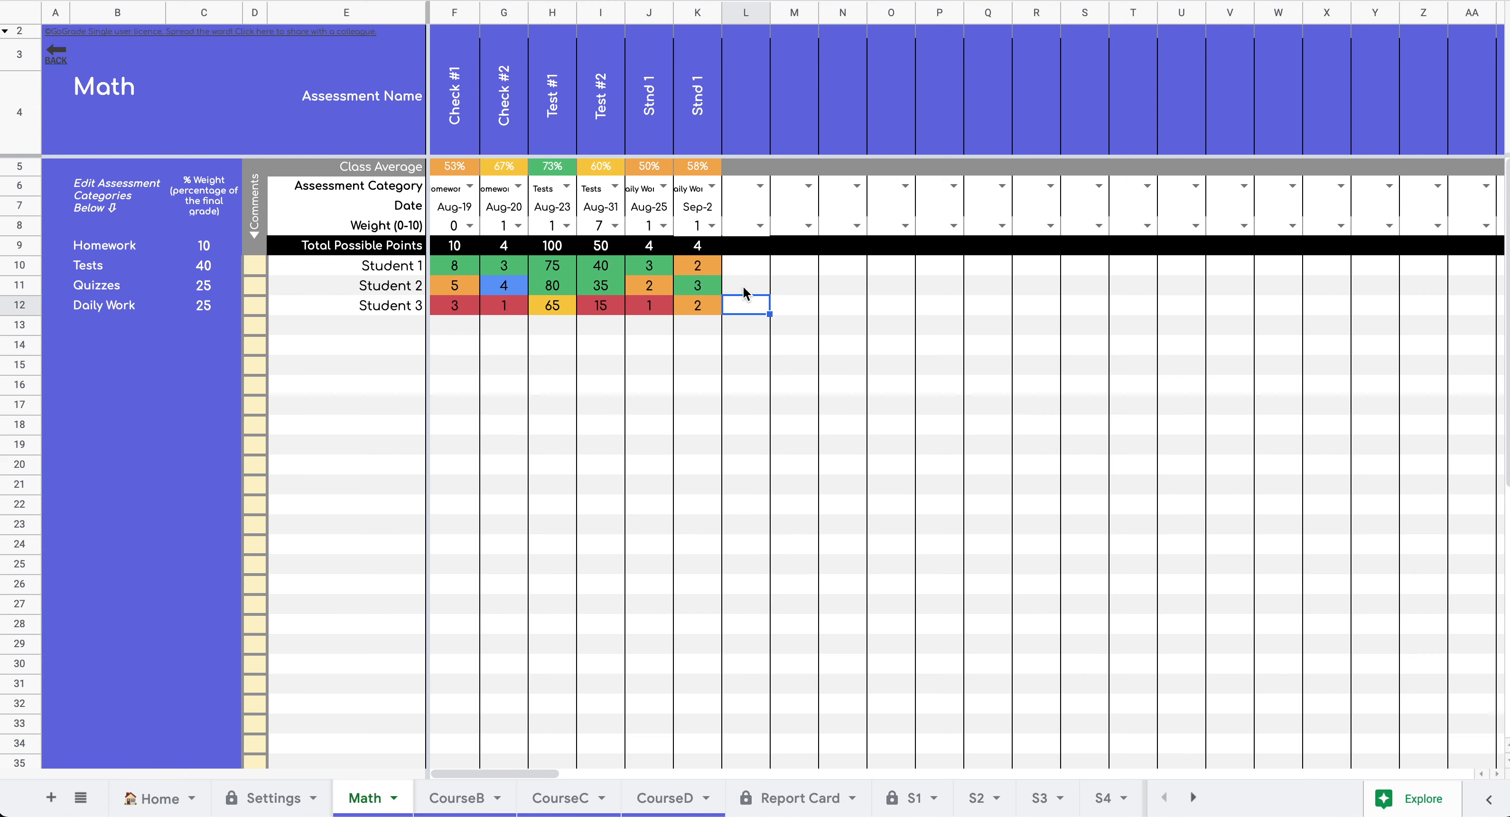
click(663, 227)
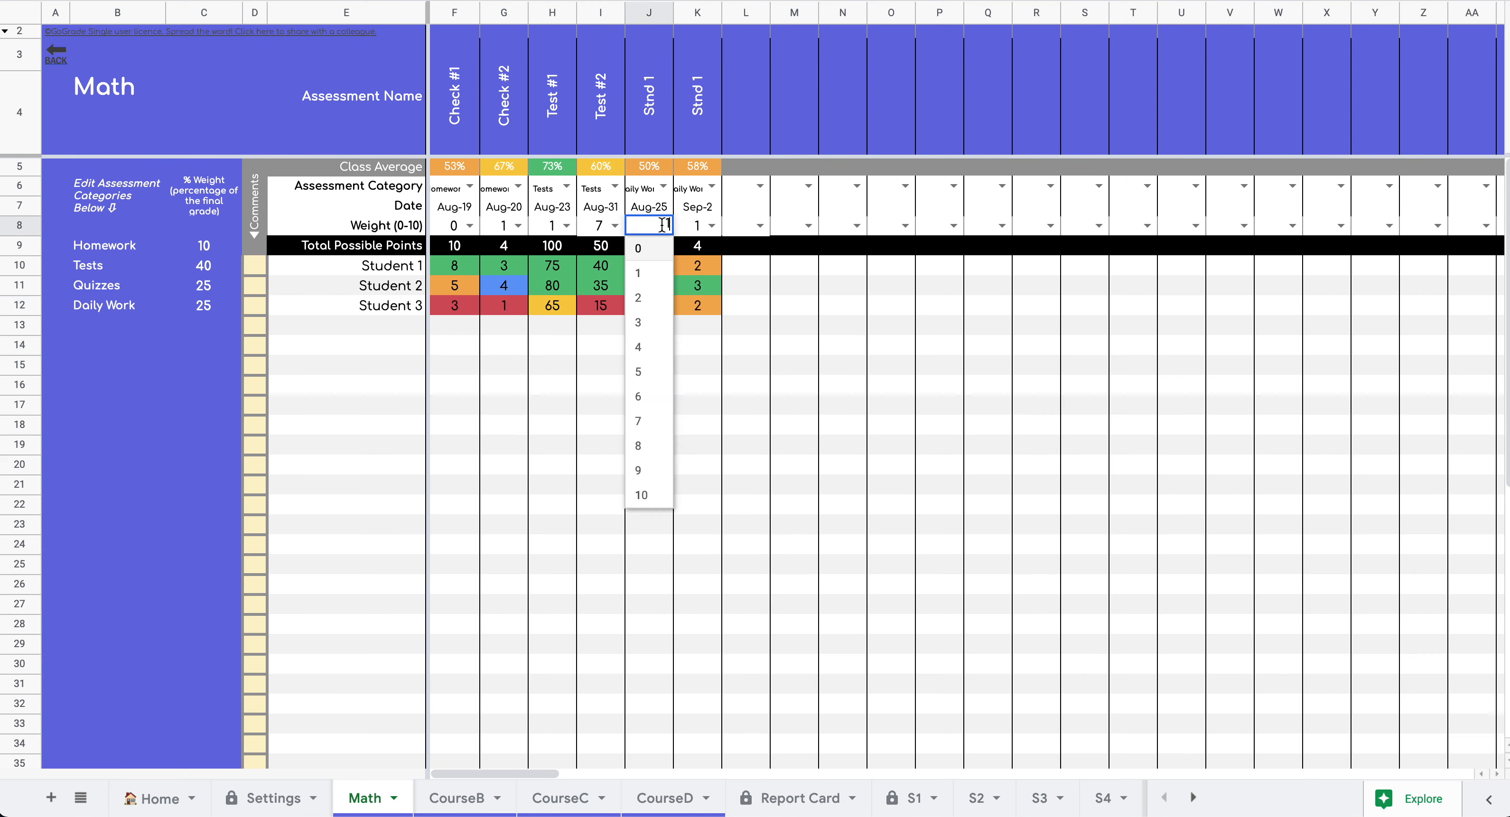
click(645, 251)
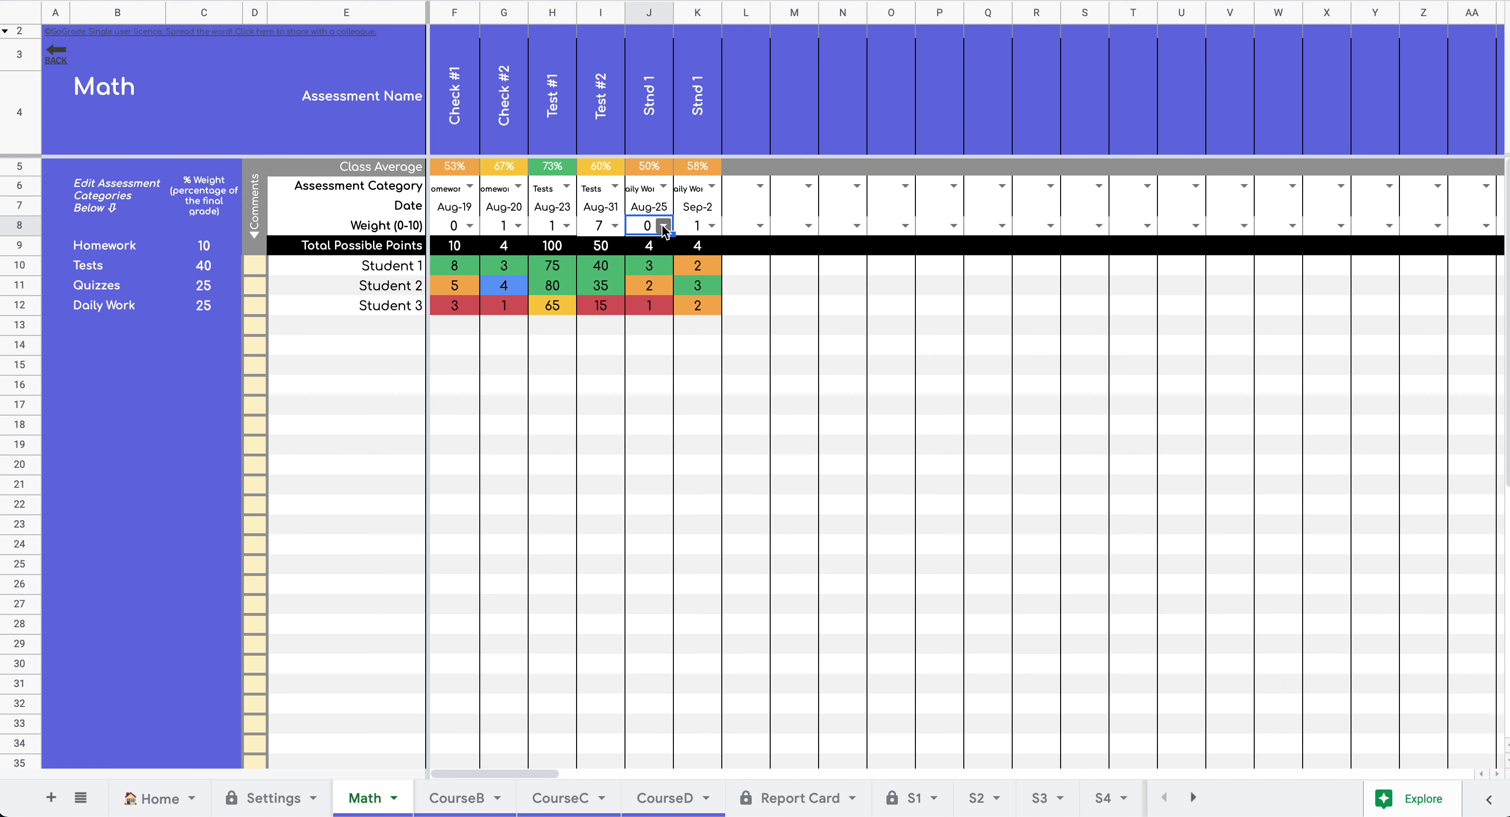
click(698, 230)
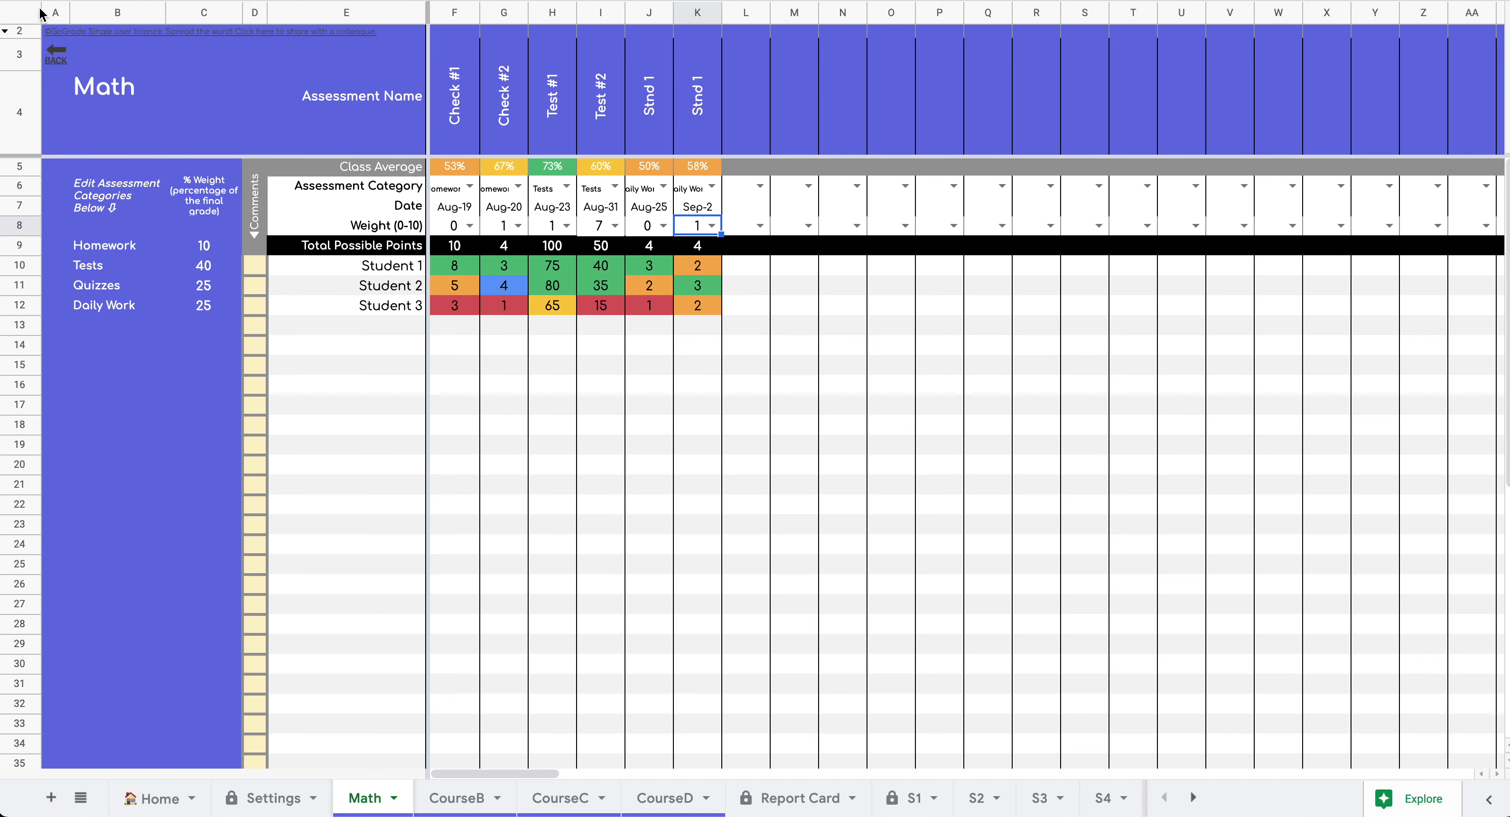
mouse_move(55, 54)
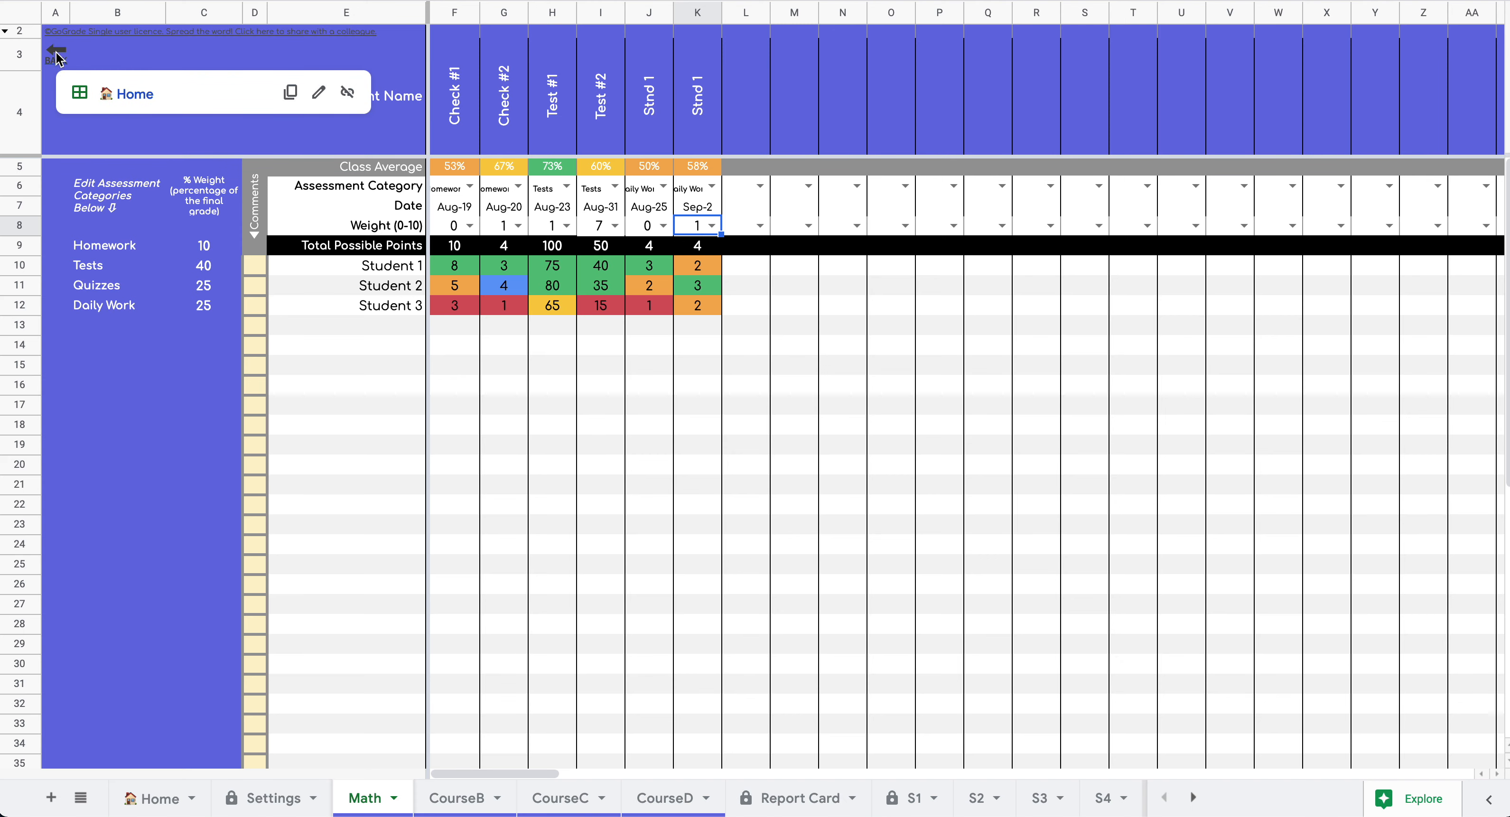
- On Home, set the Individual Reports course to Math and term to Term 1
click(120, 95)
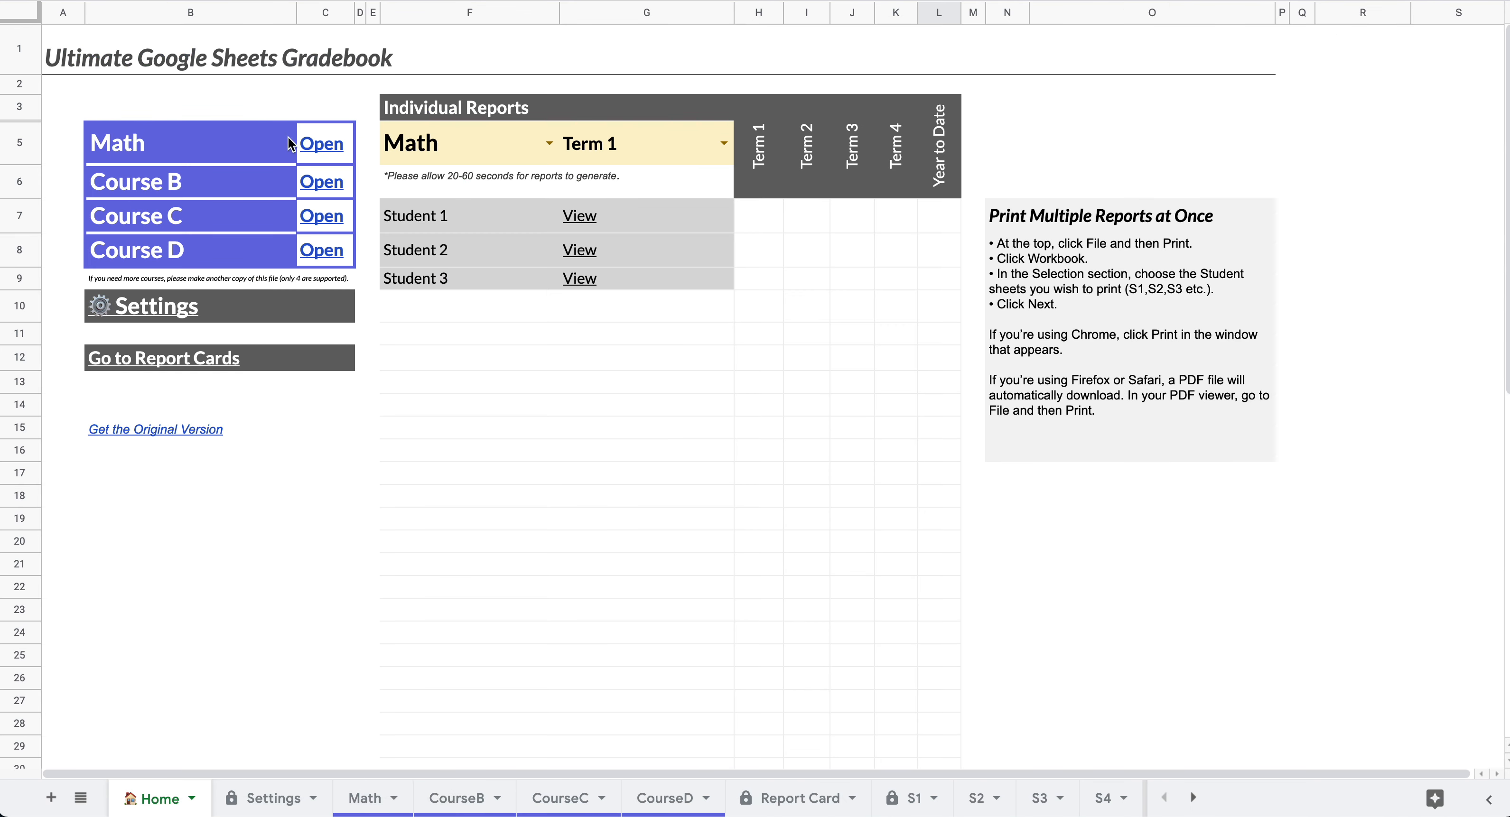
click(549, 143)
click(510, 182)
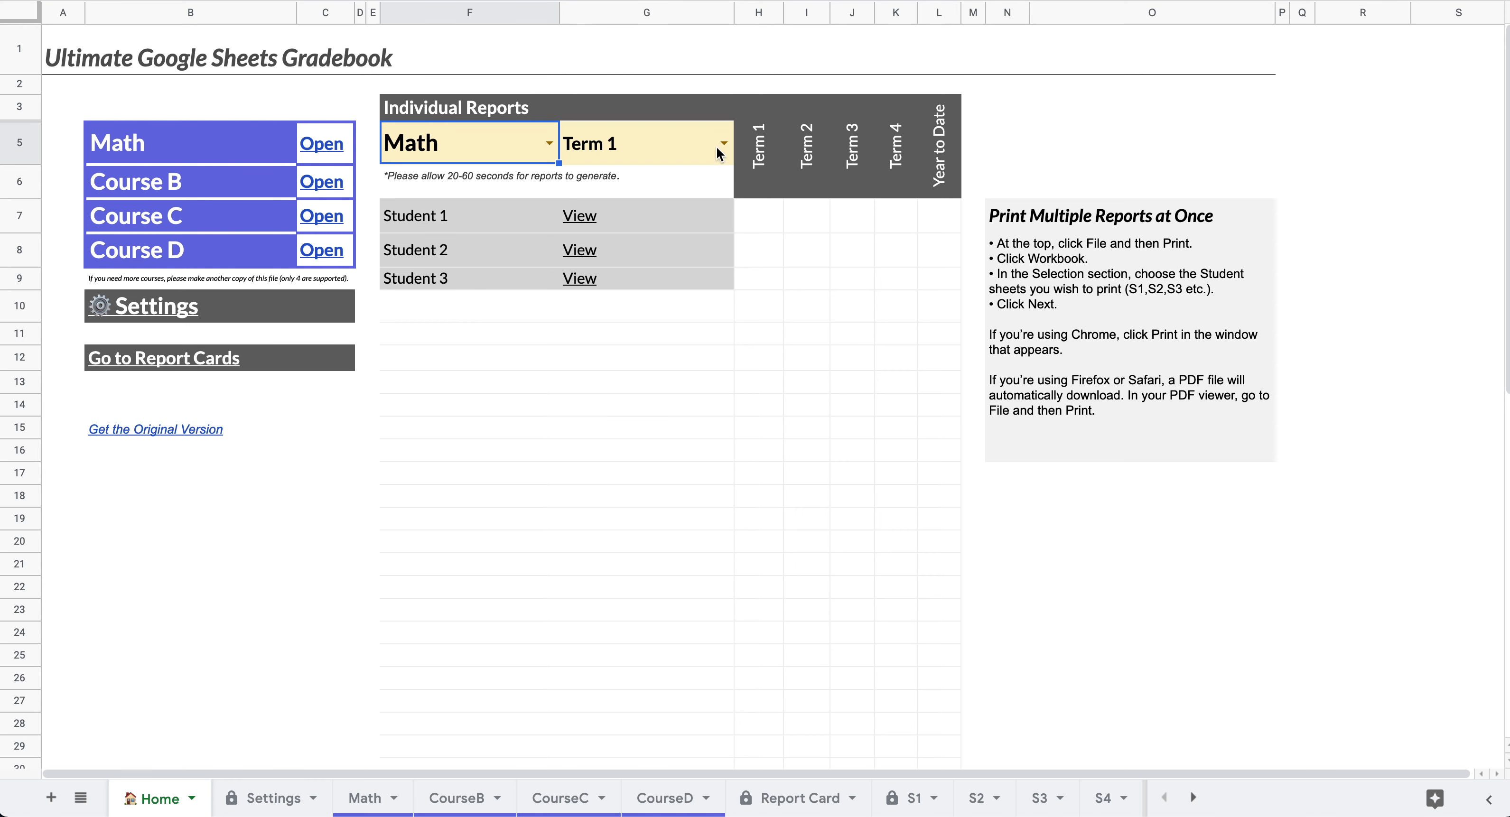
click(730, 146)
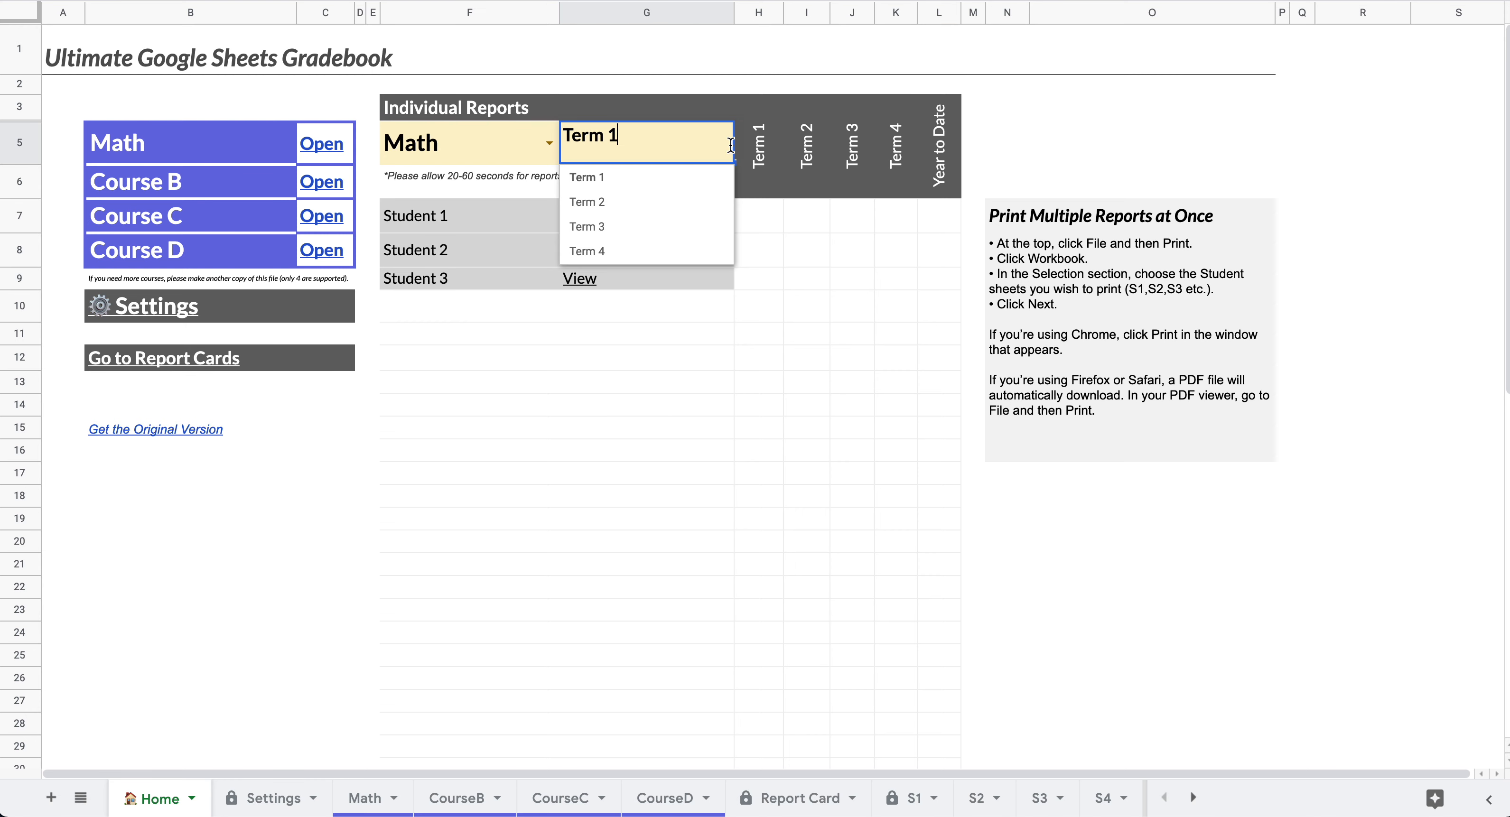
click(638, 179)
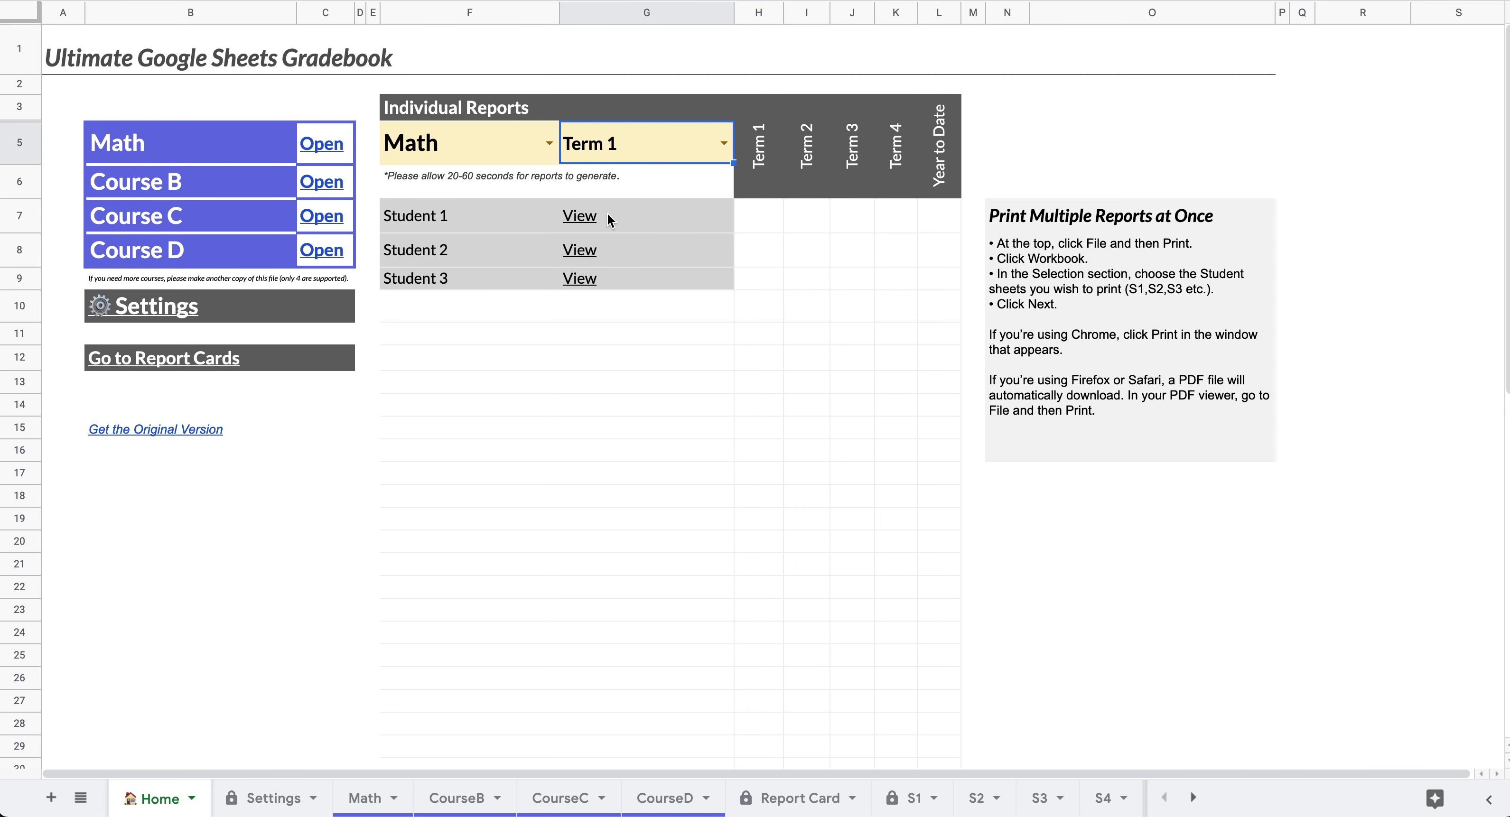
- View Student 1's S1 report sheet, then go back to Home
click(593, 218)
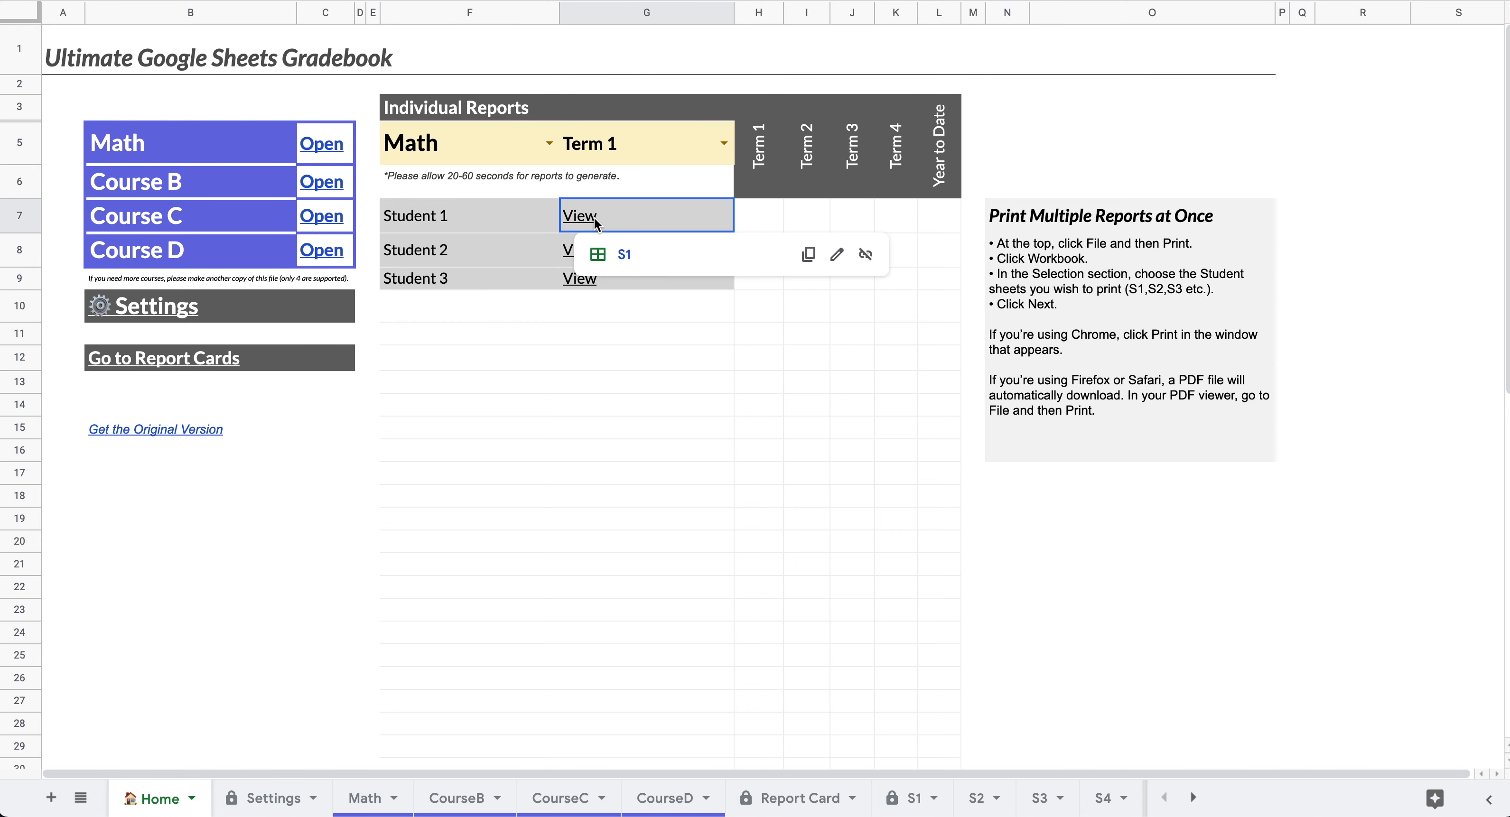
click(623, 256)
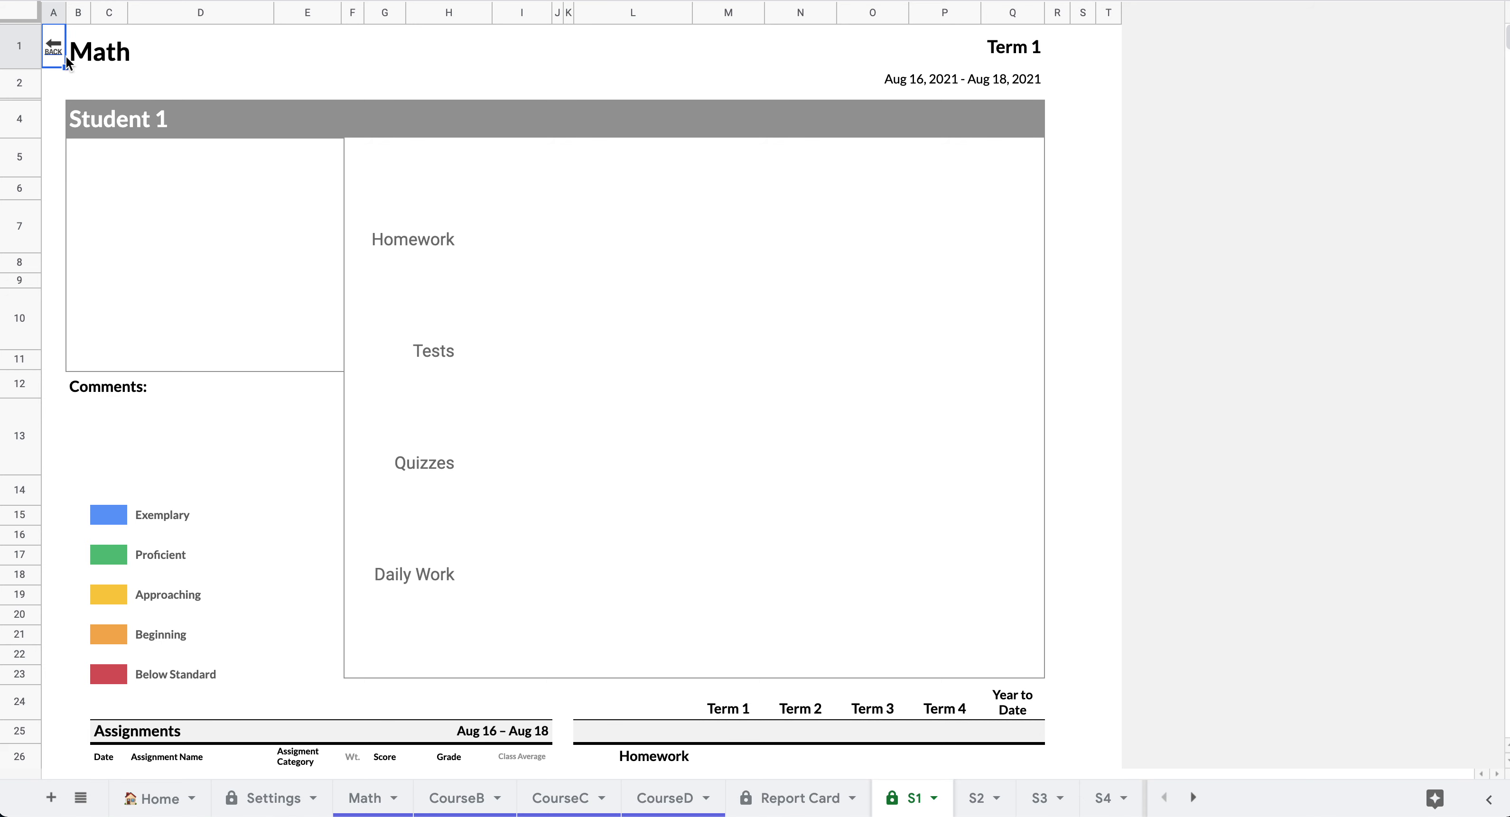
click(54, 52)
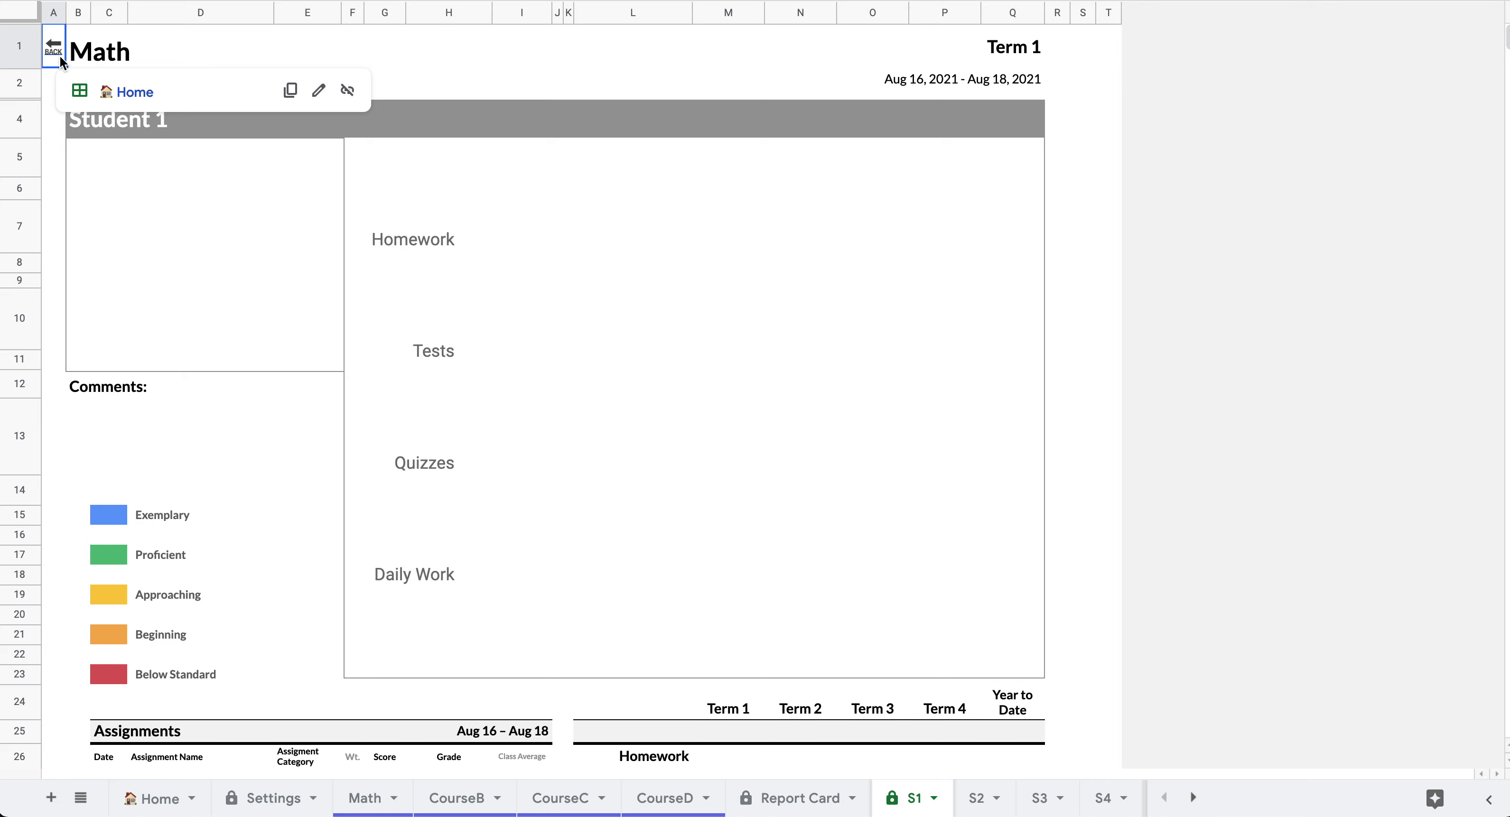
click(125, 94)
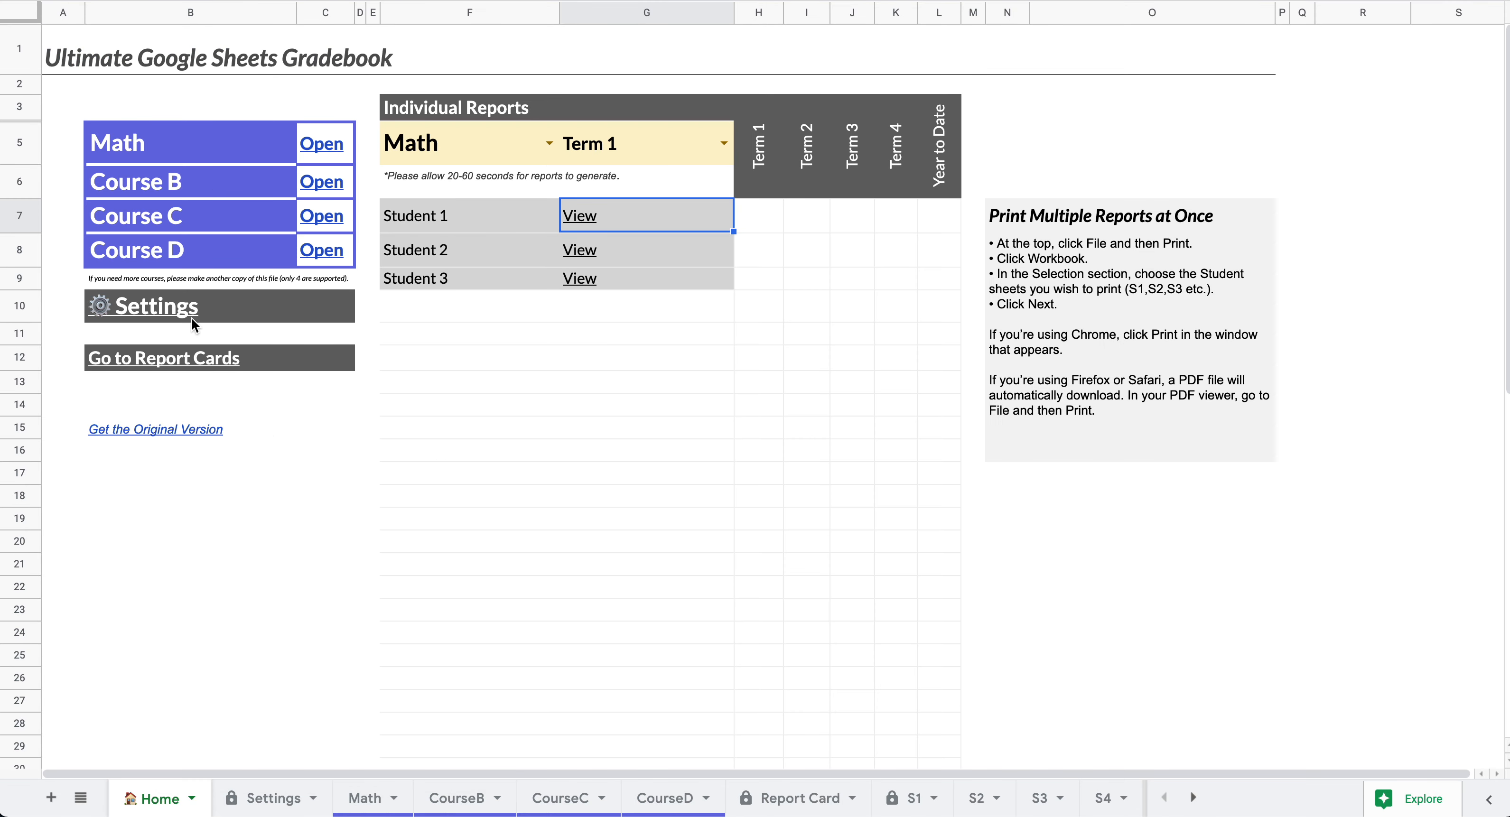
- On the Settings sheet, change the D6 Term 1 end date to November 7, 2021
click(151, 313)
click(159, 342)
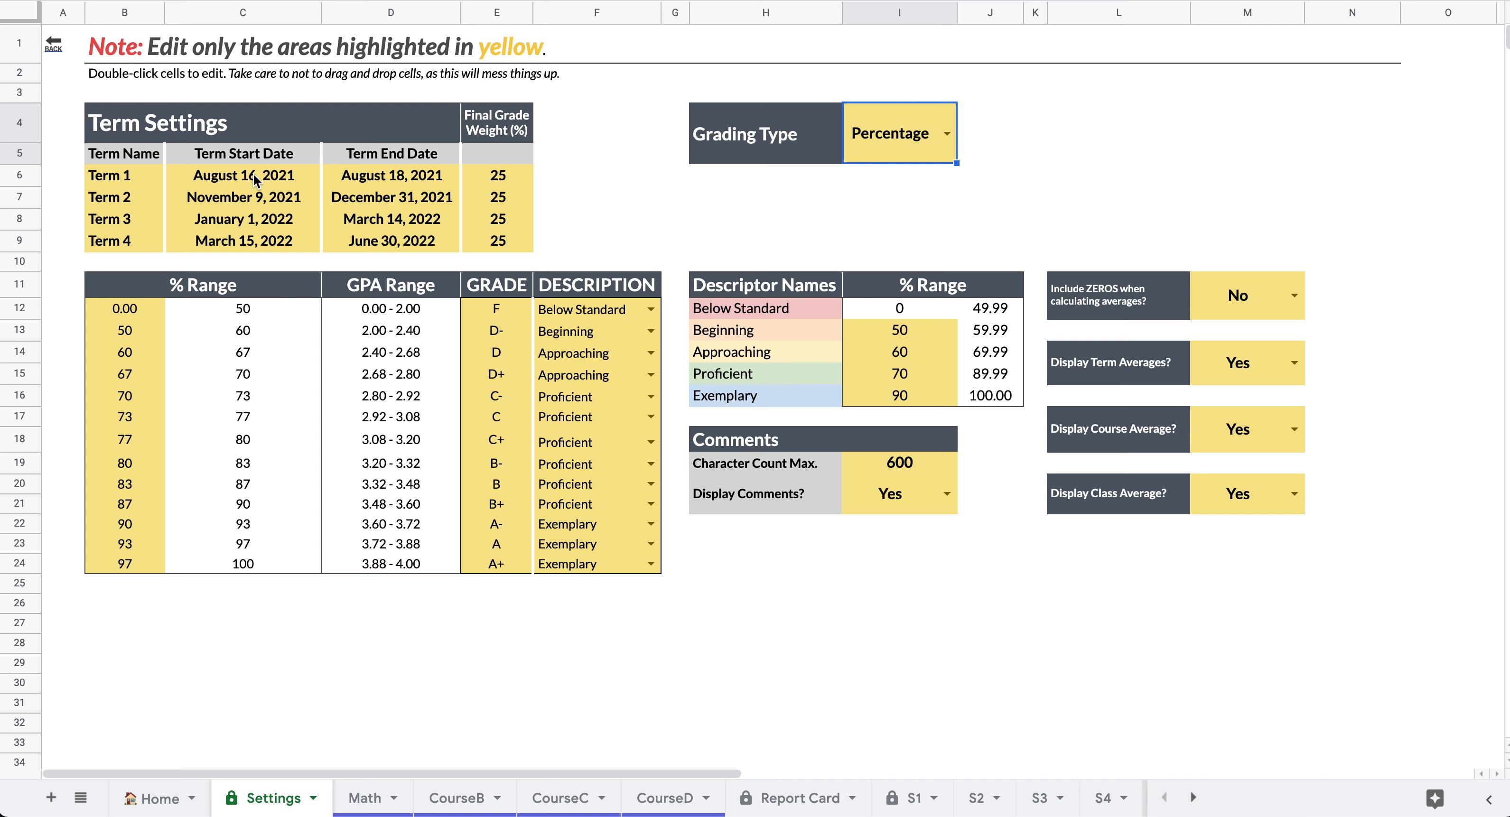
double_click(416, 175)
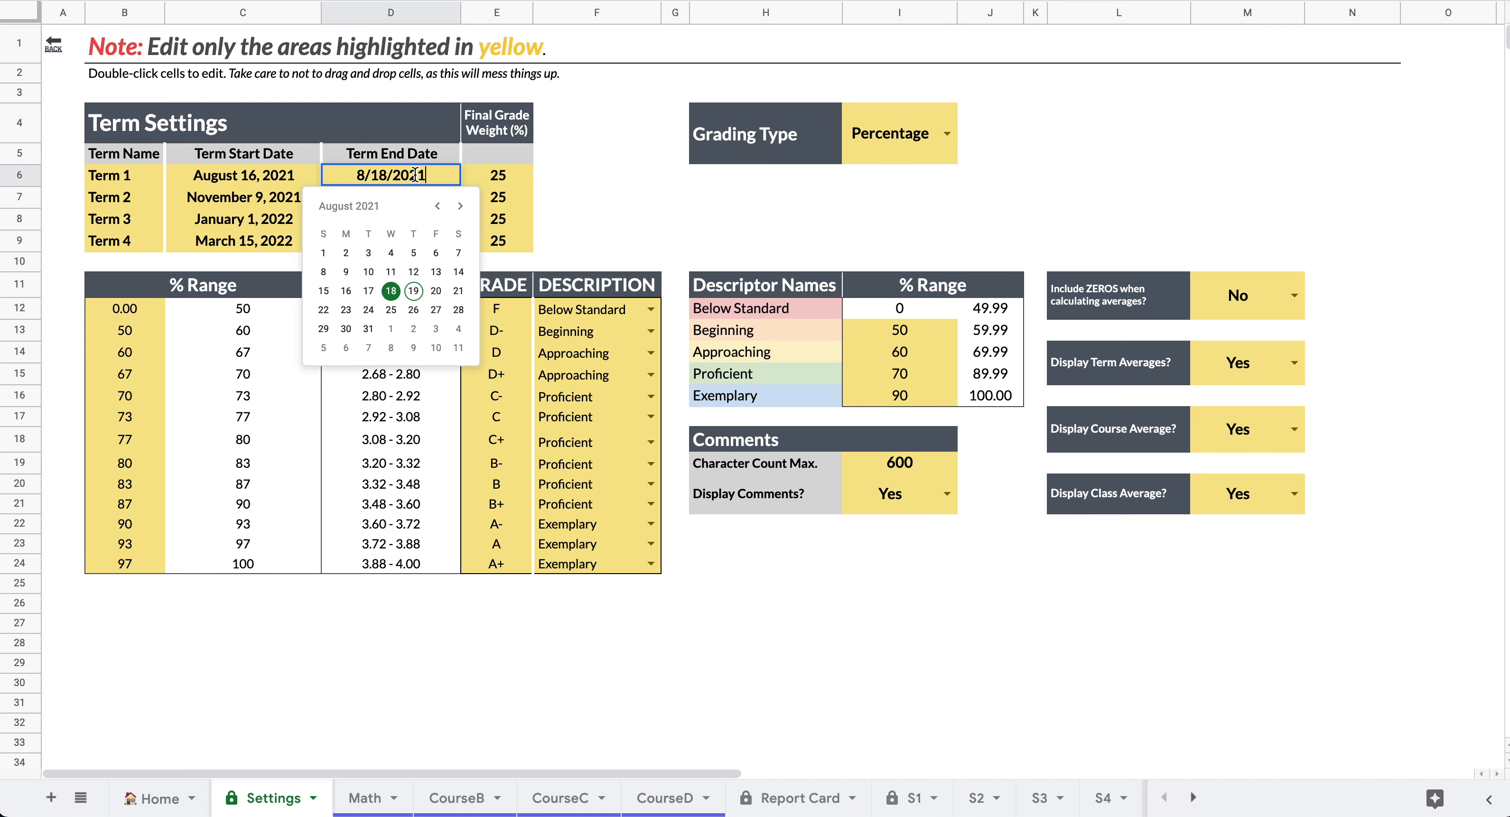
click(460, 209)
click(460, 209)
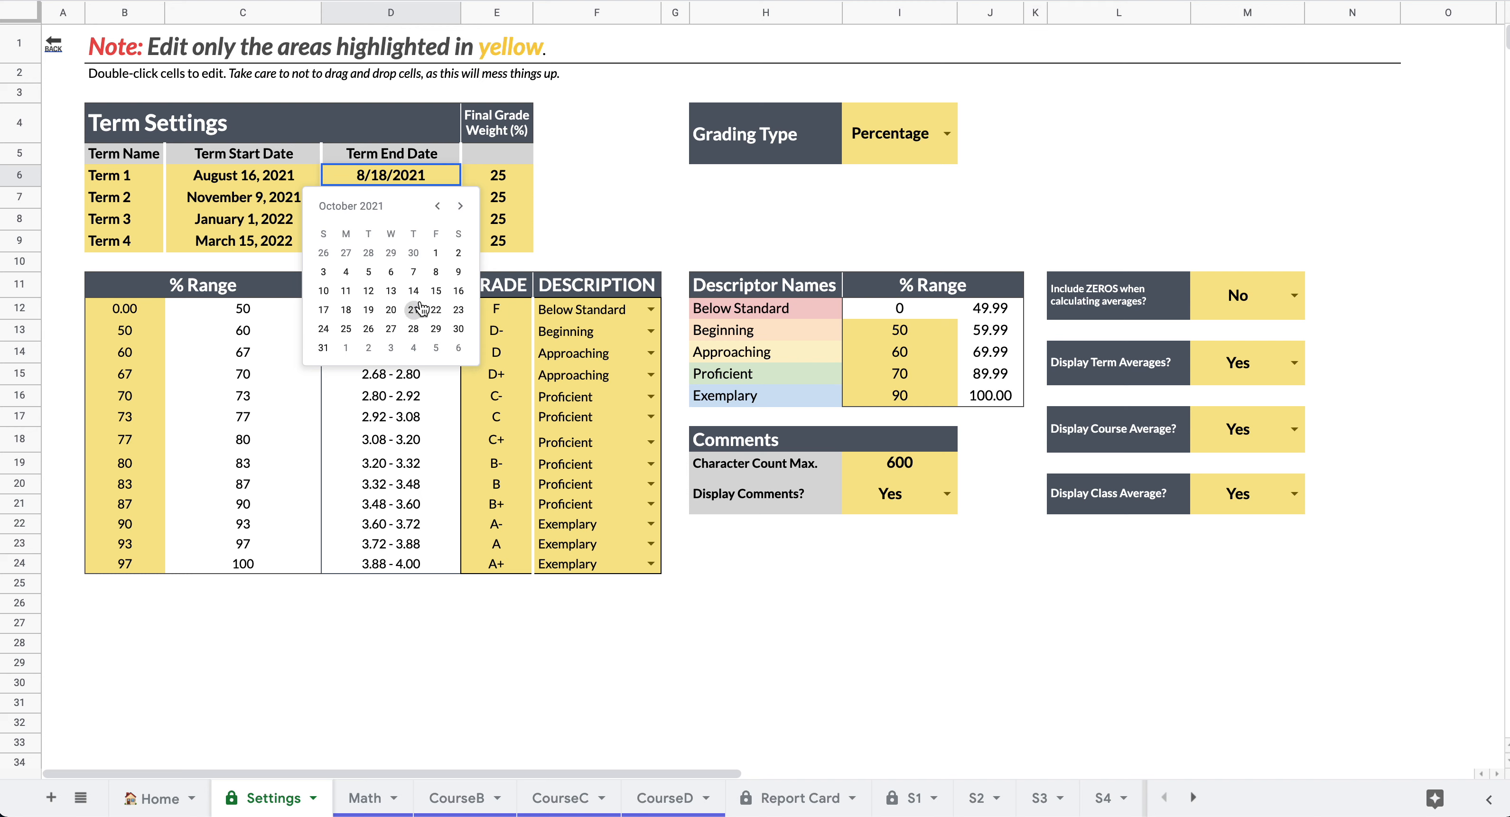
click(461, 206)
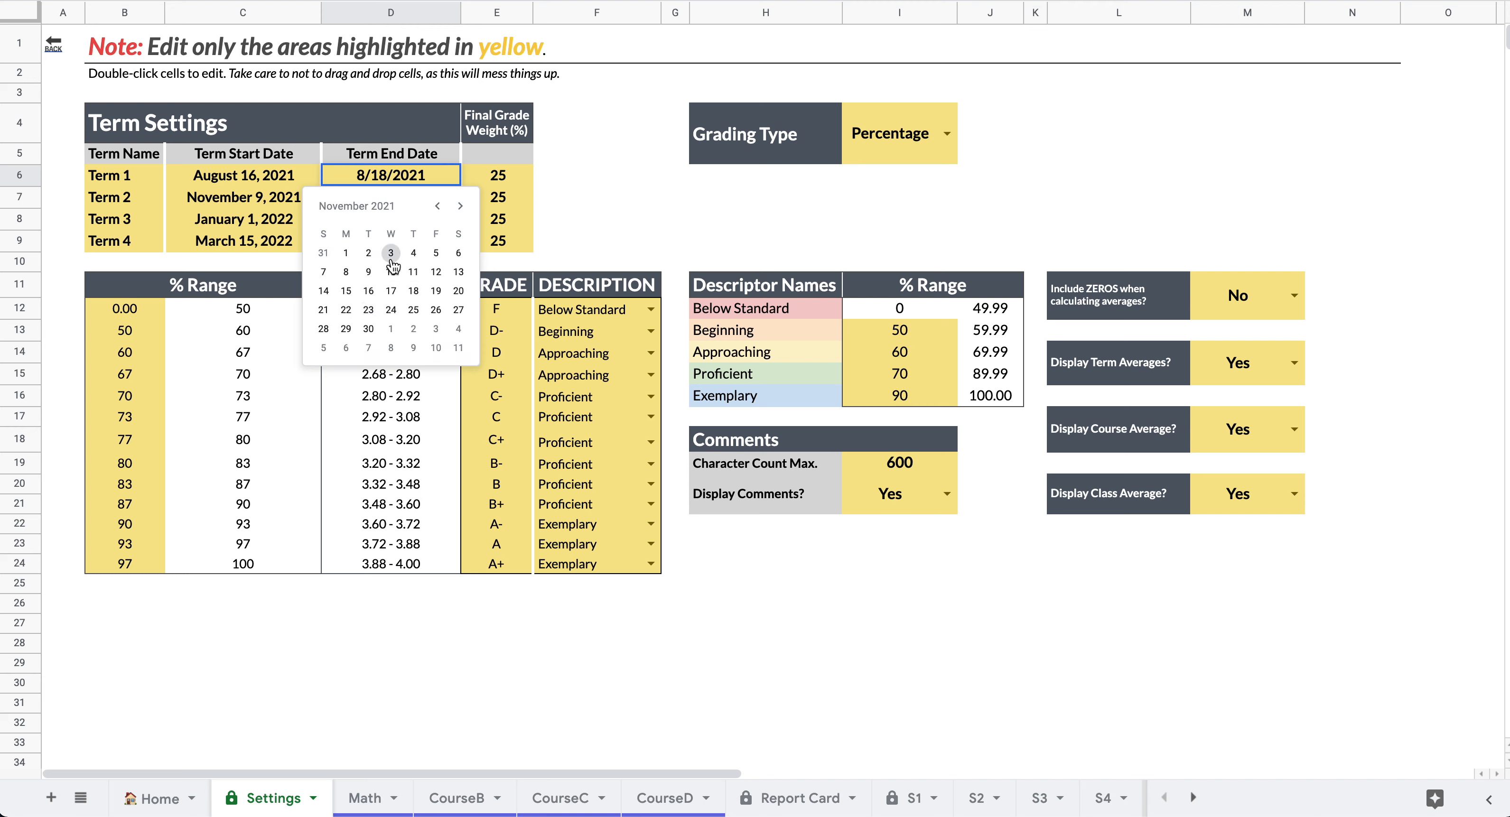
click(323, 272)
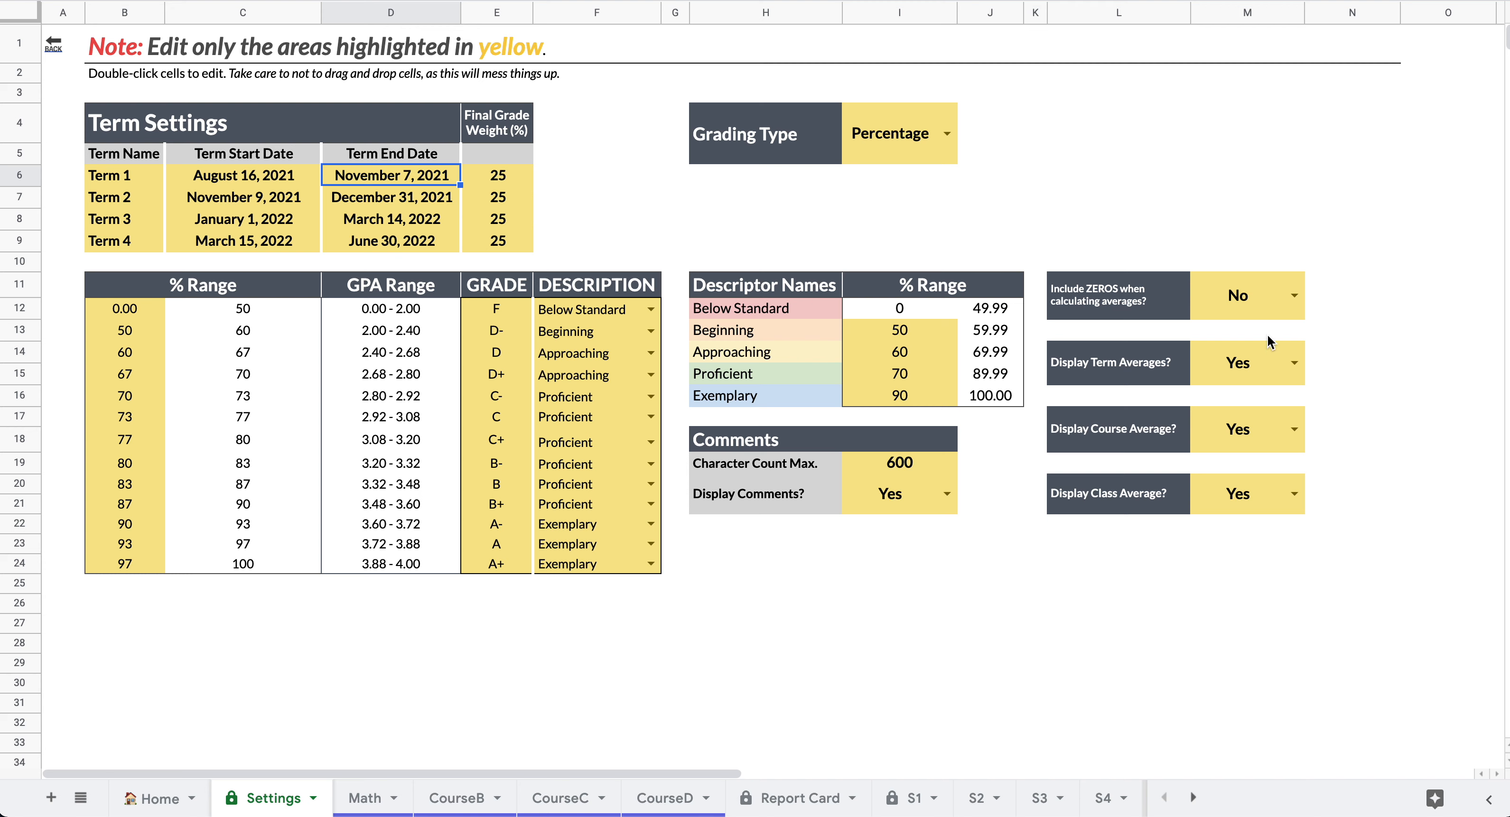
click(948, 134)
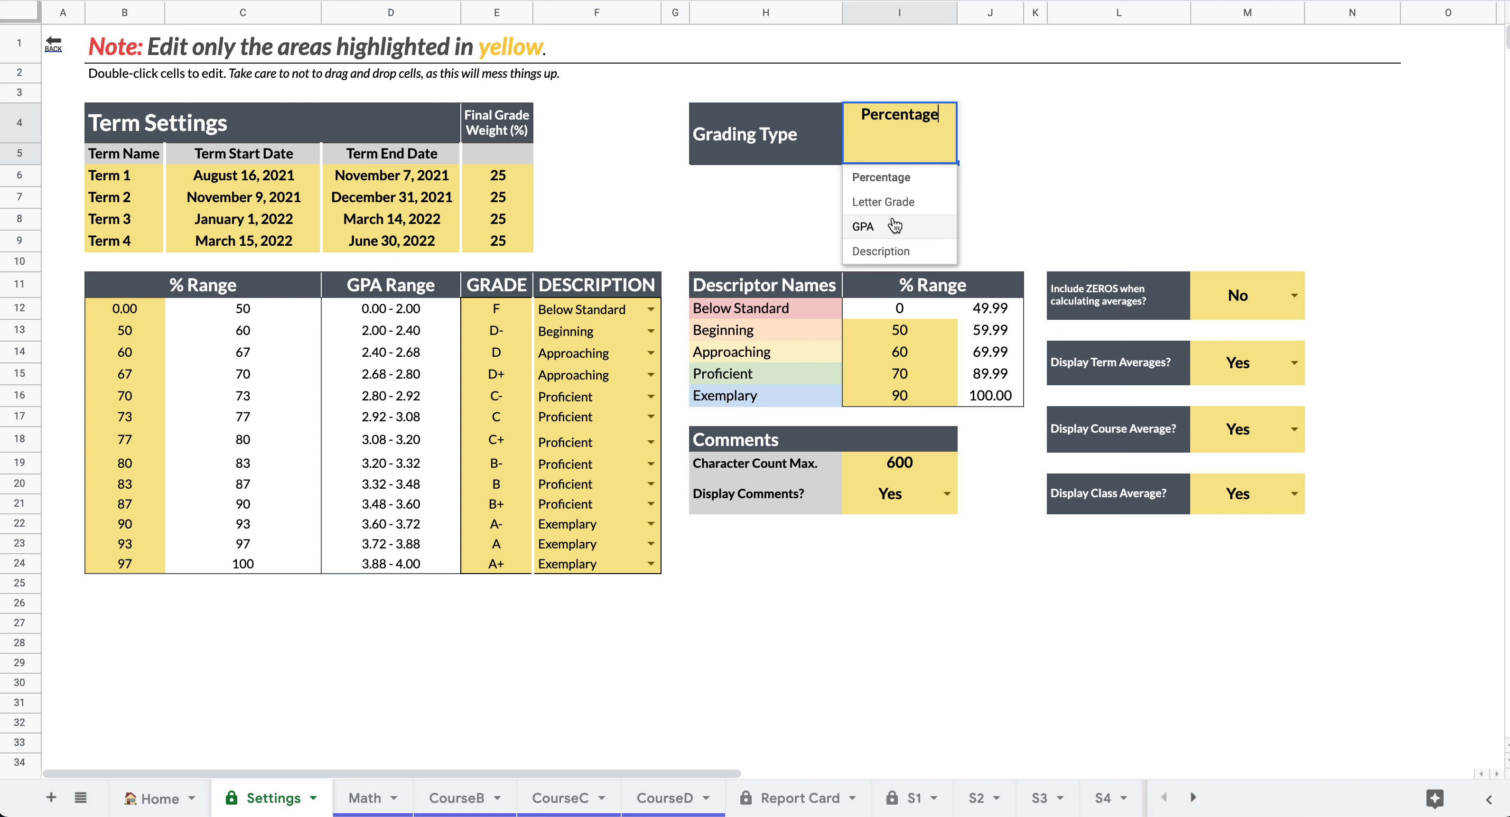
click(980, 224)
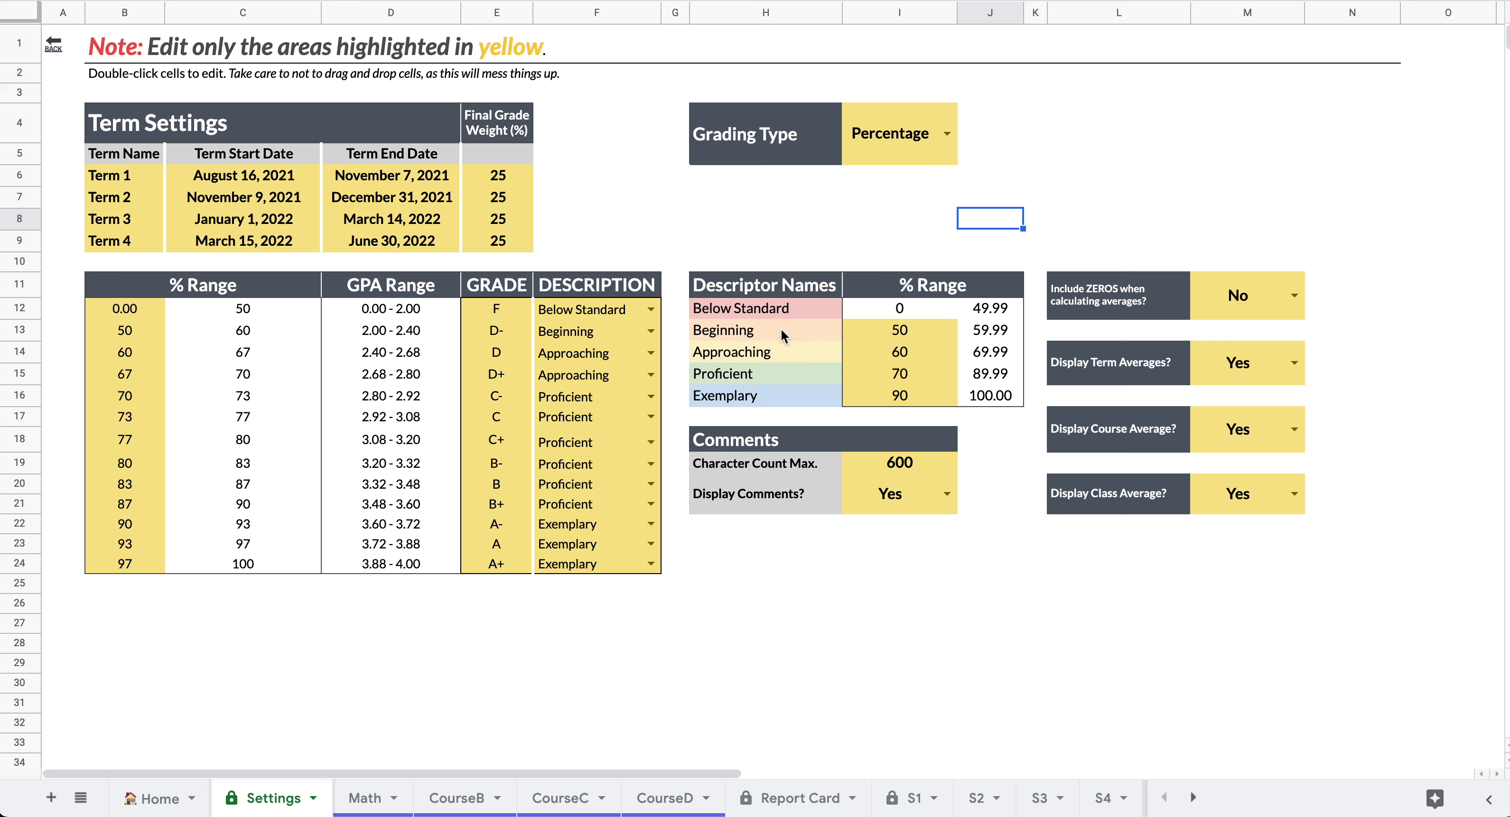
click(730, 331)
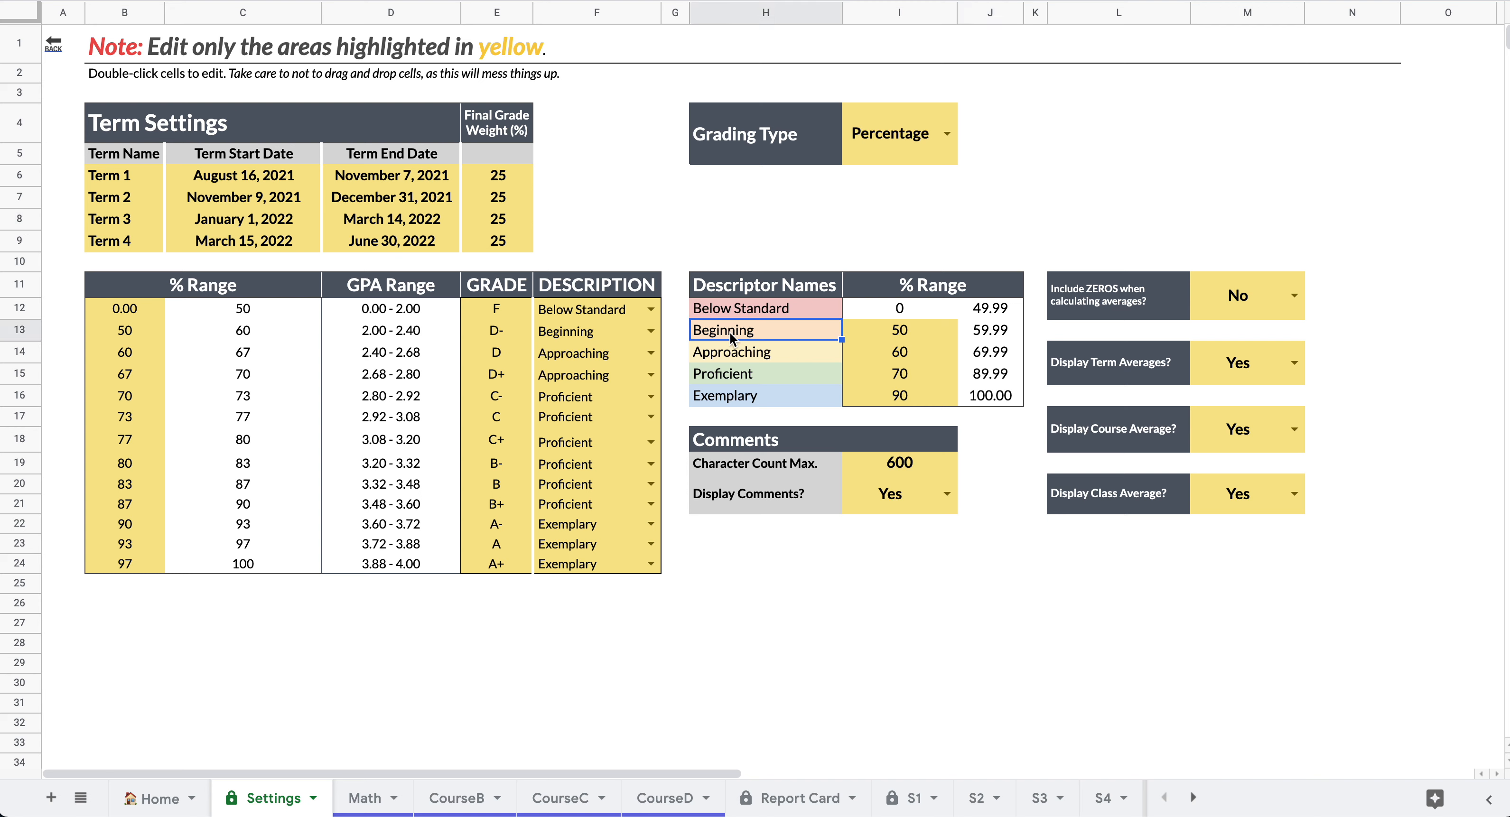
click(732, 396)
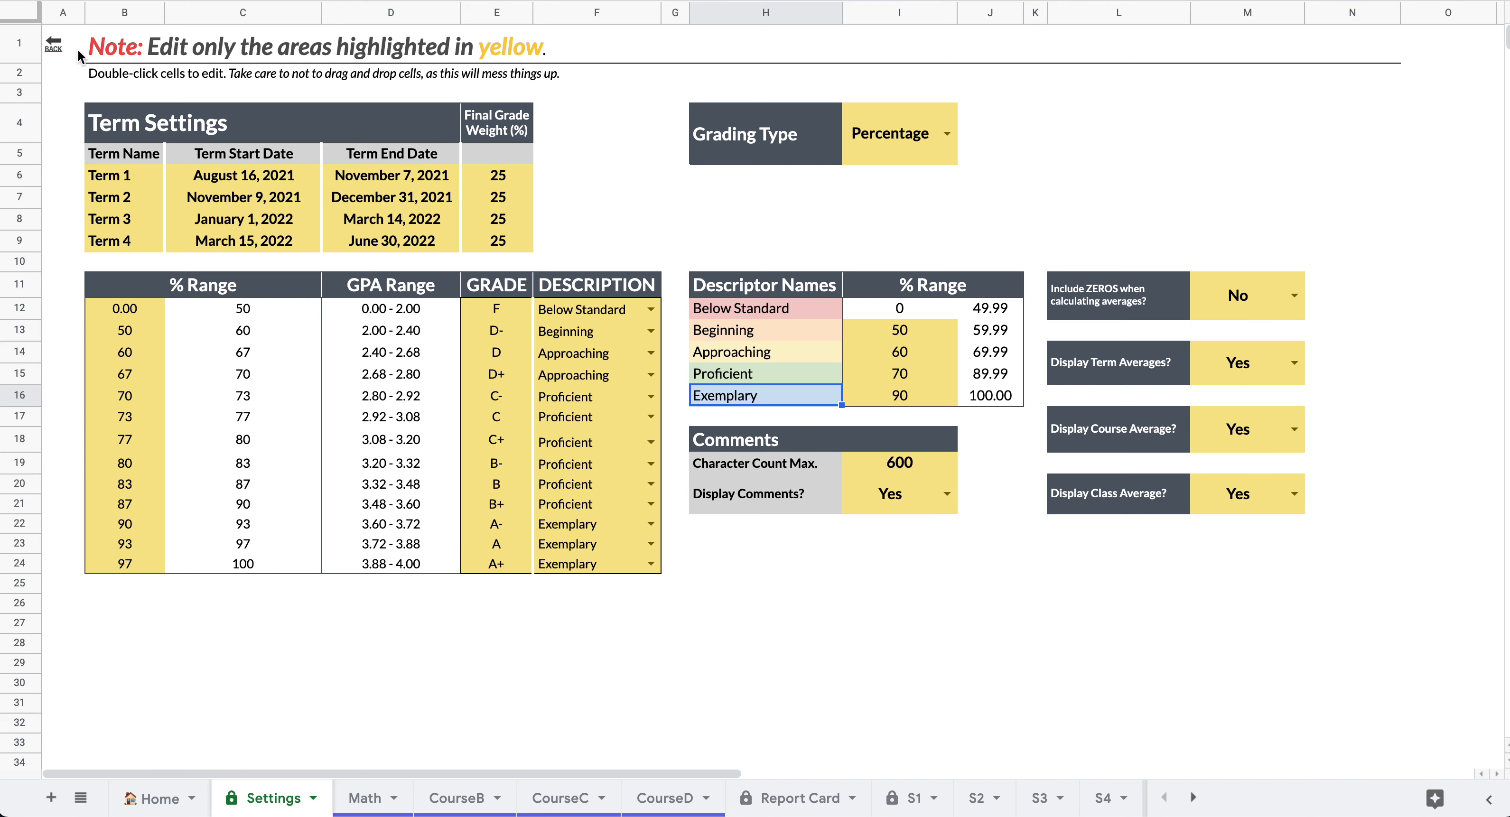
click(54, 53)
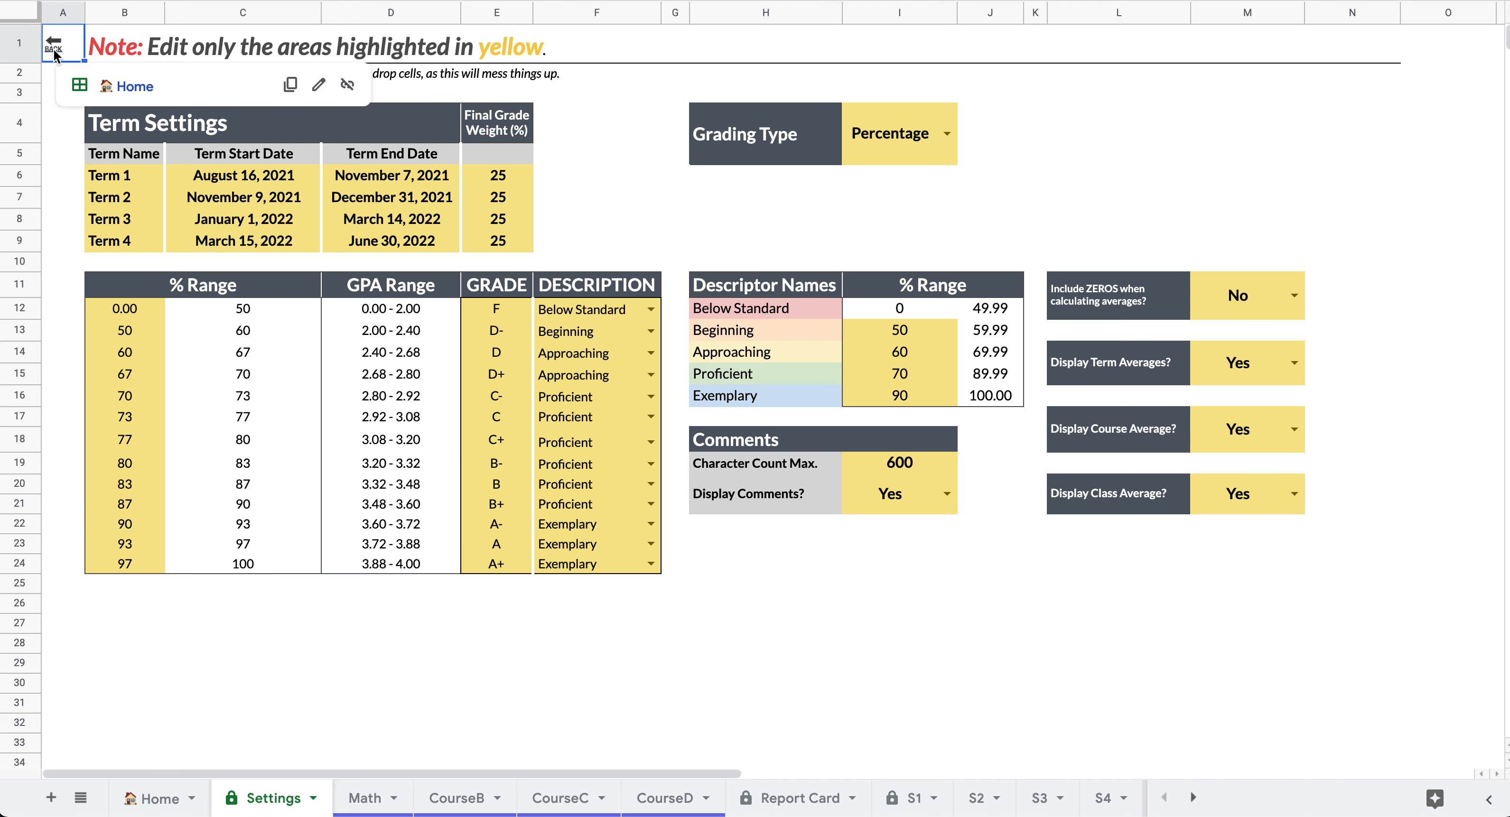
- From Home, open Student 1's S1 report and review its 69% Math Term 1 standing
click(135, 88)
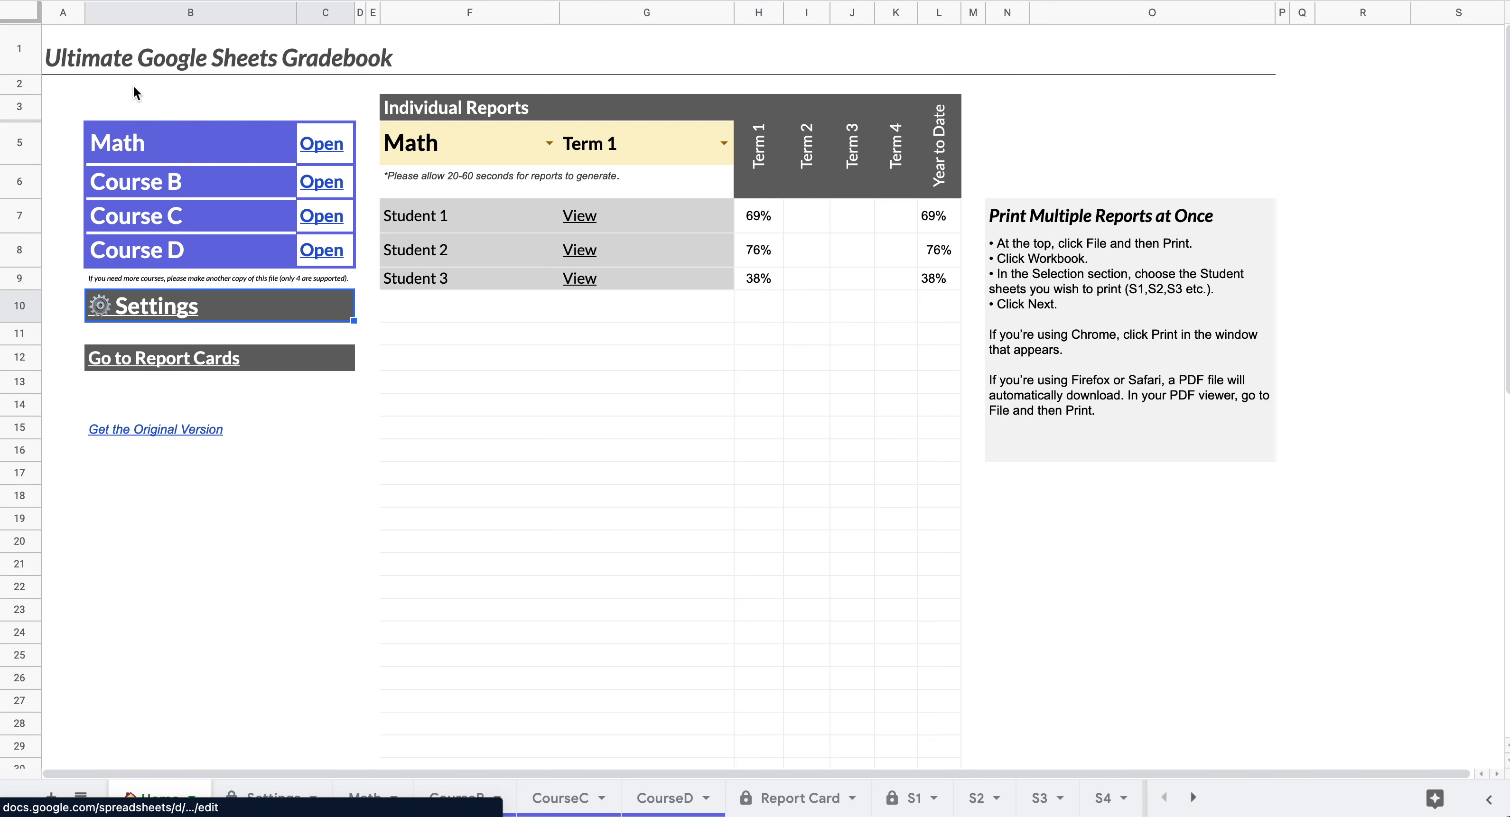
click(578, 217)
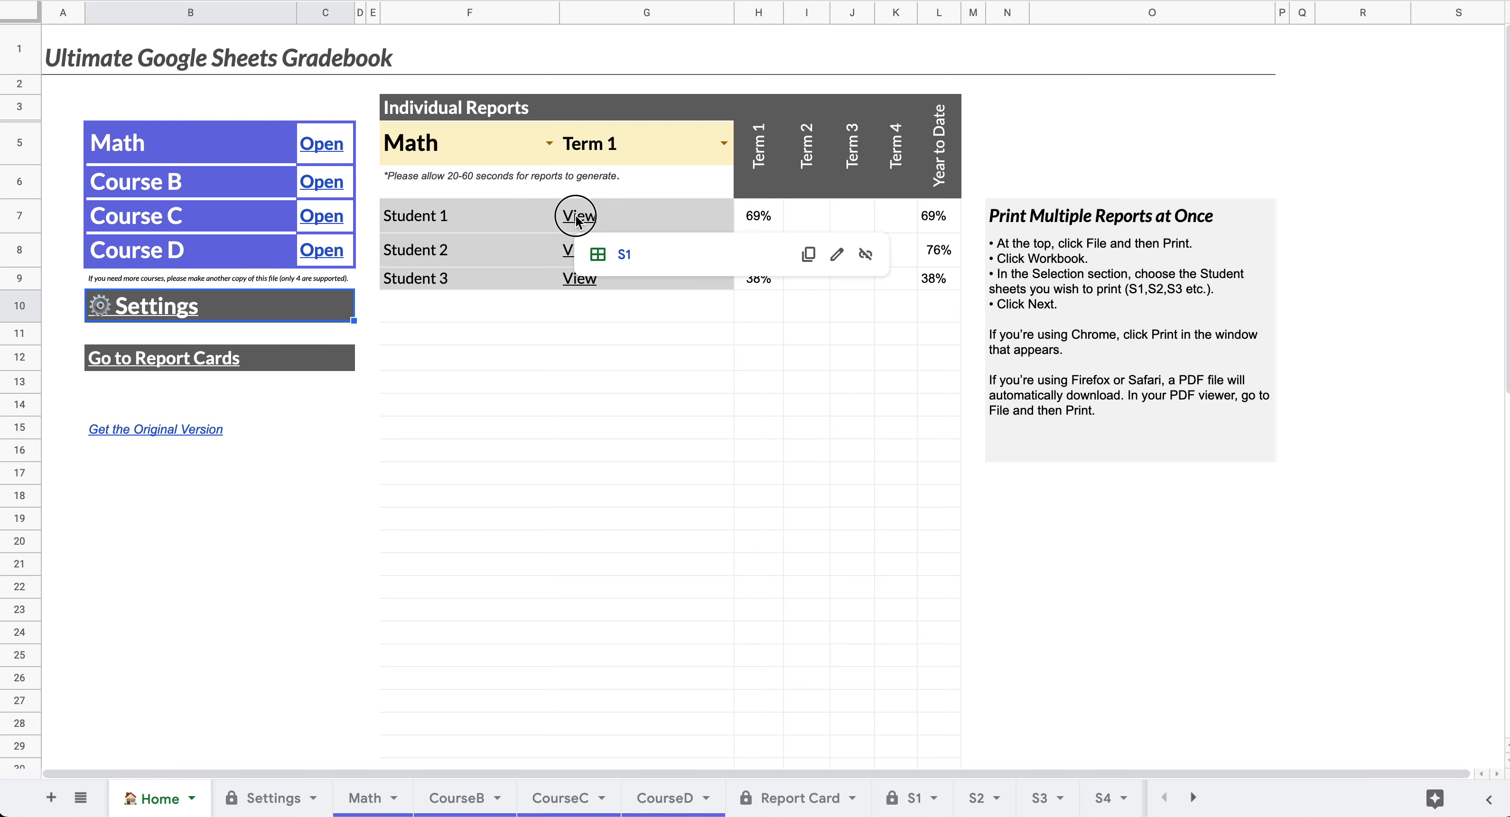
click(623, 255)
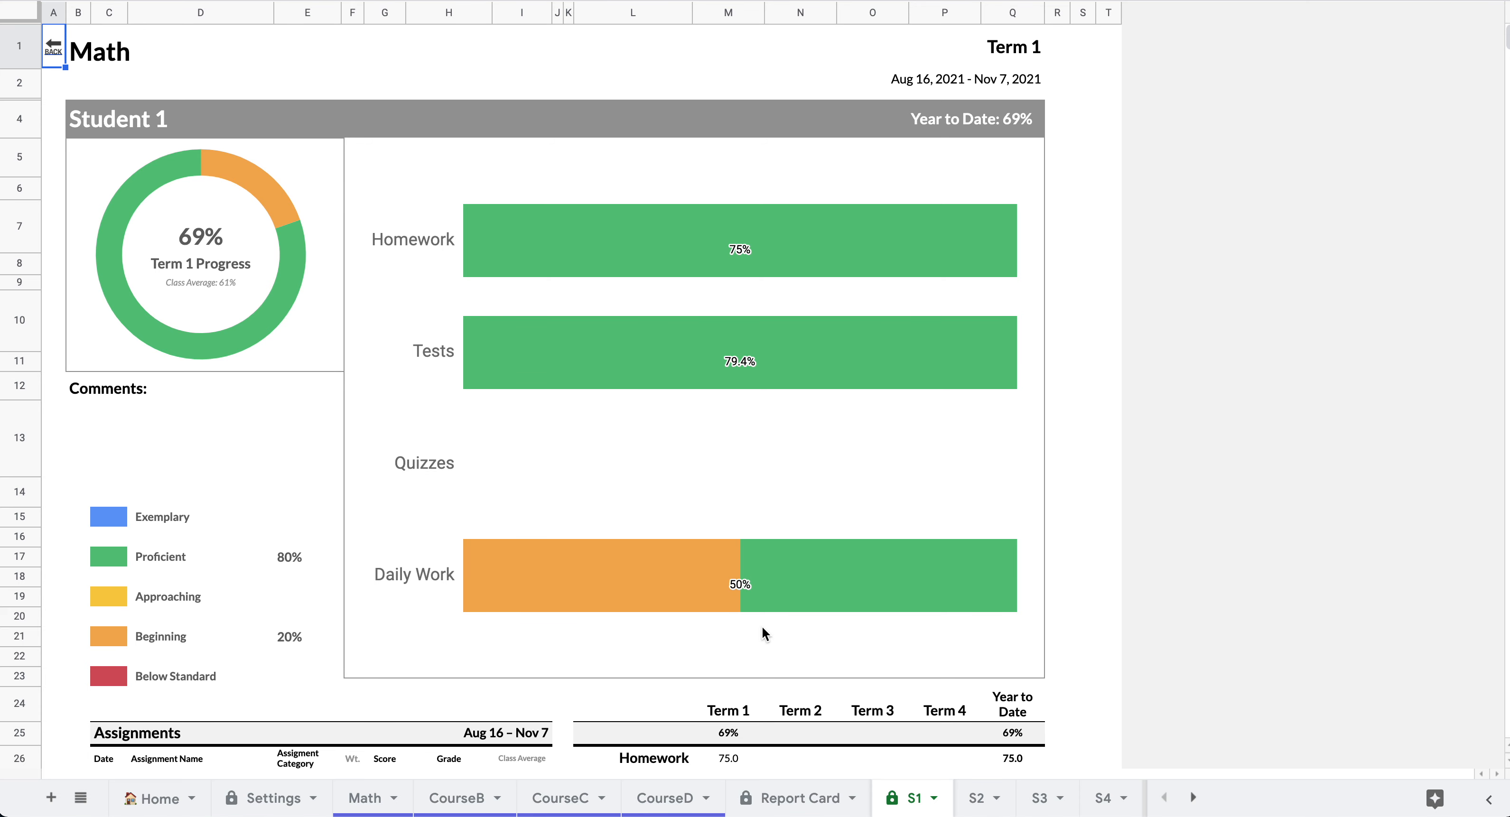
scroll(760, 625, down, 3)
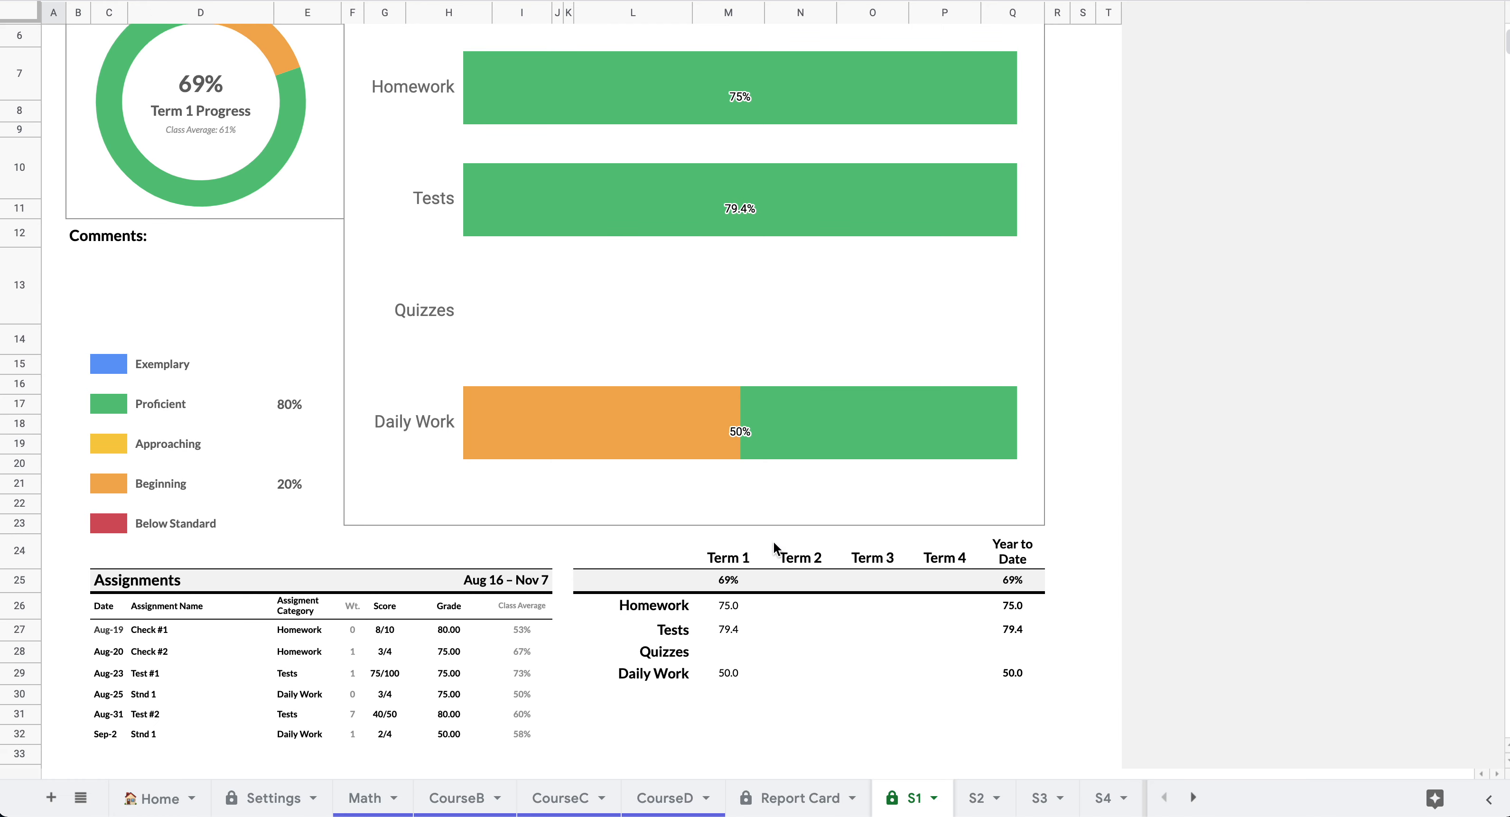
scroll(584, 609, up, 3)
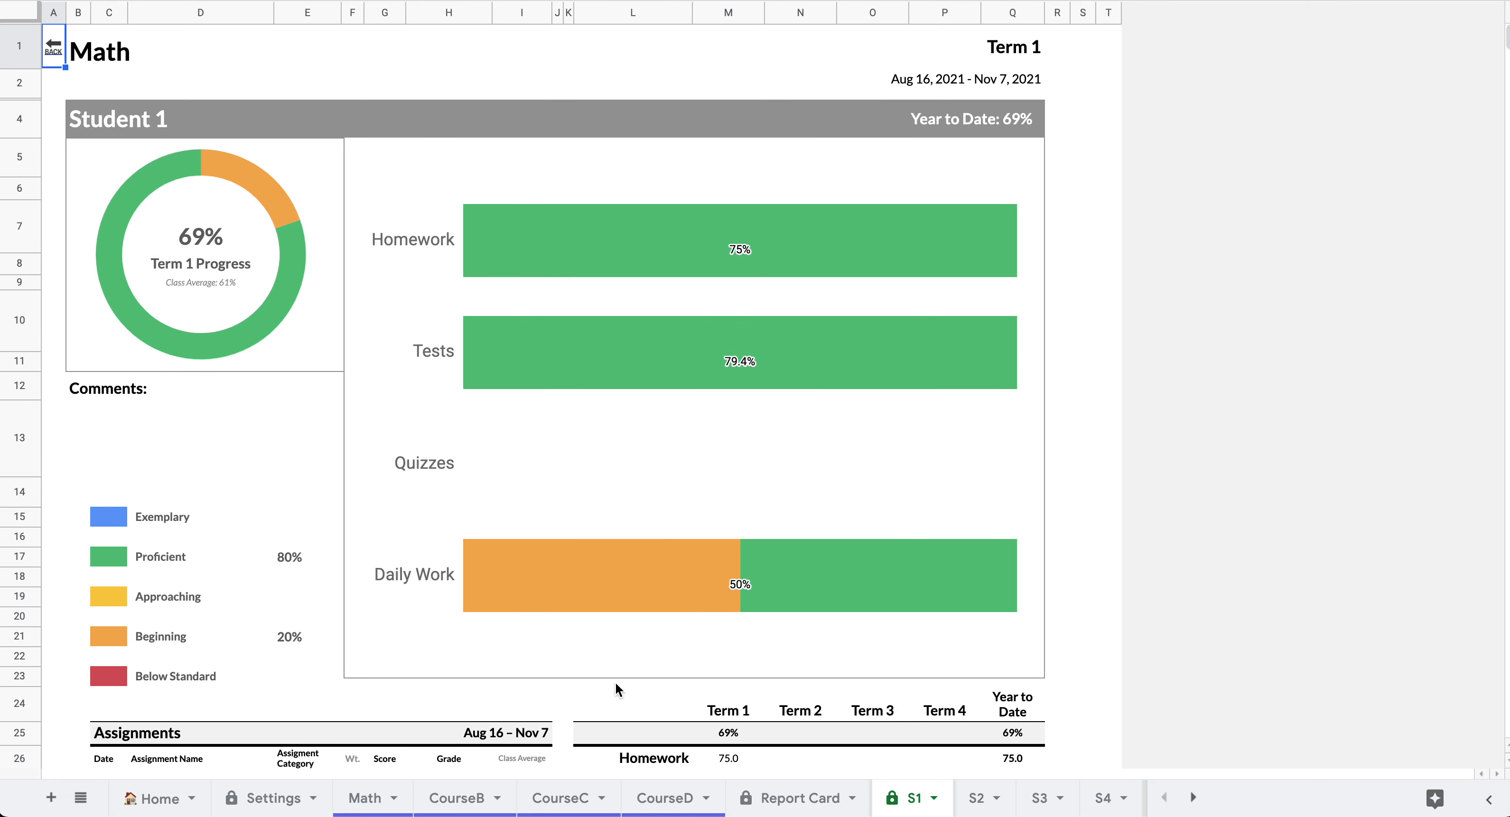
- Go Home, then open the Report Card sheet with Math kept as the course
mouse_move(51, 52)
click(134, 88)
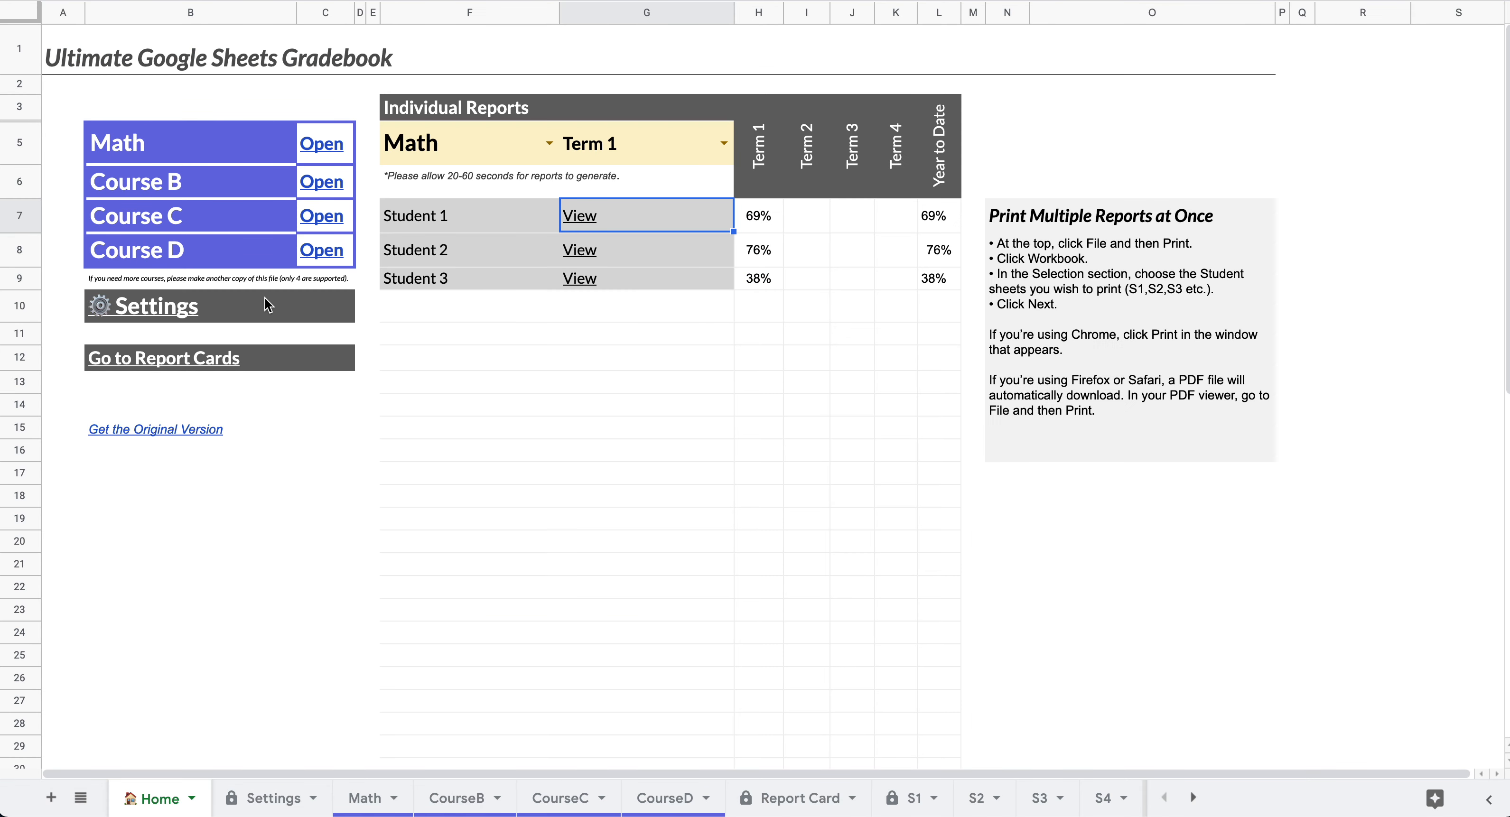
mouse_move(158, 361)
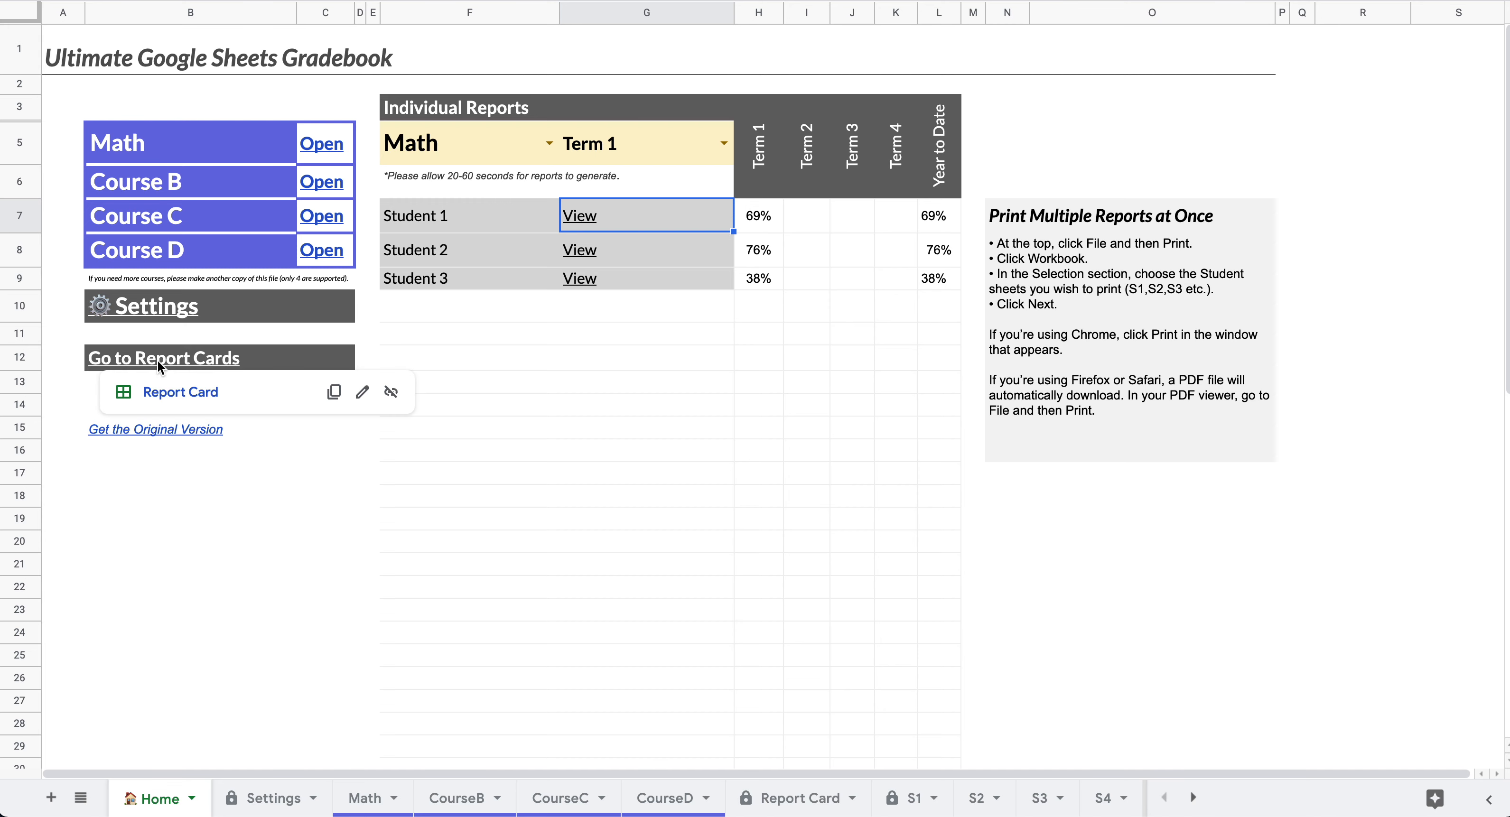
click(164, 394)
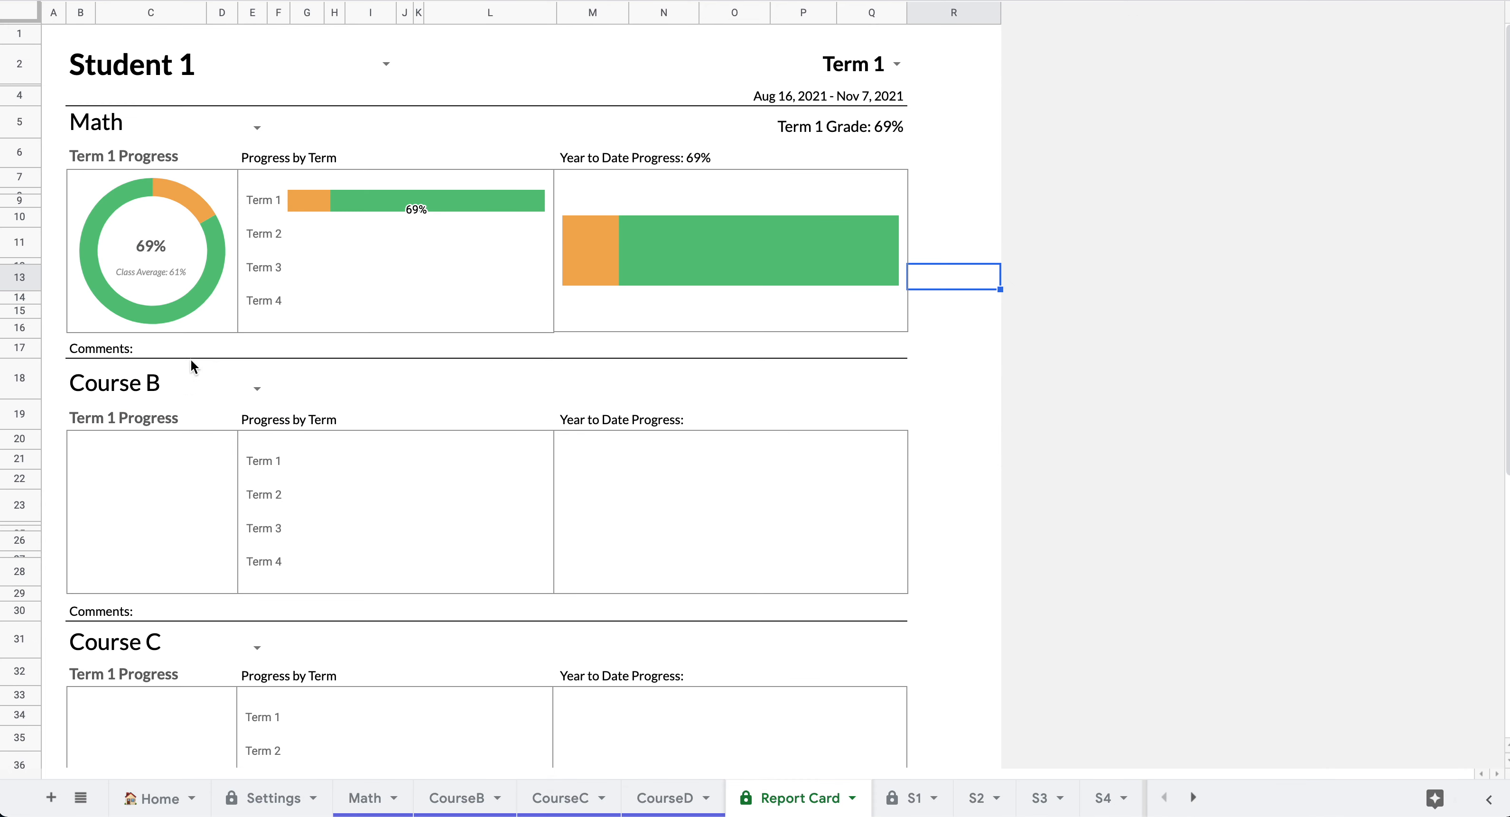
click(256, 129)
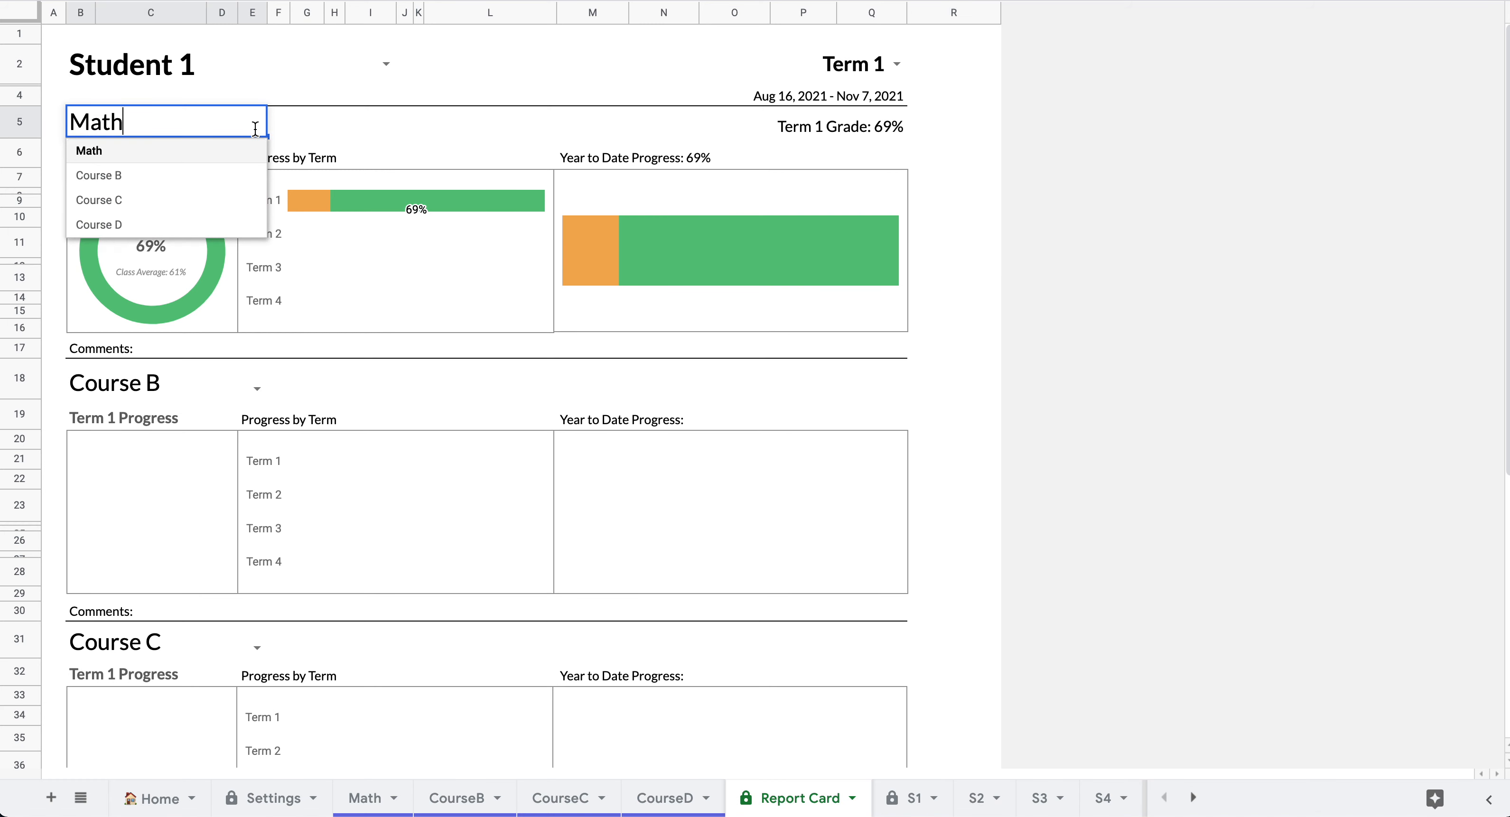
click(183, 161)
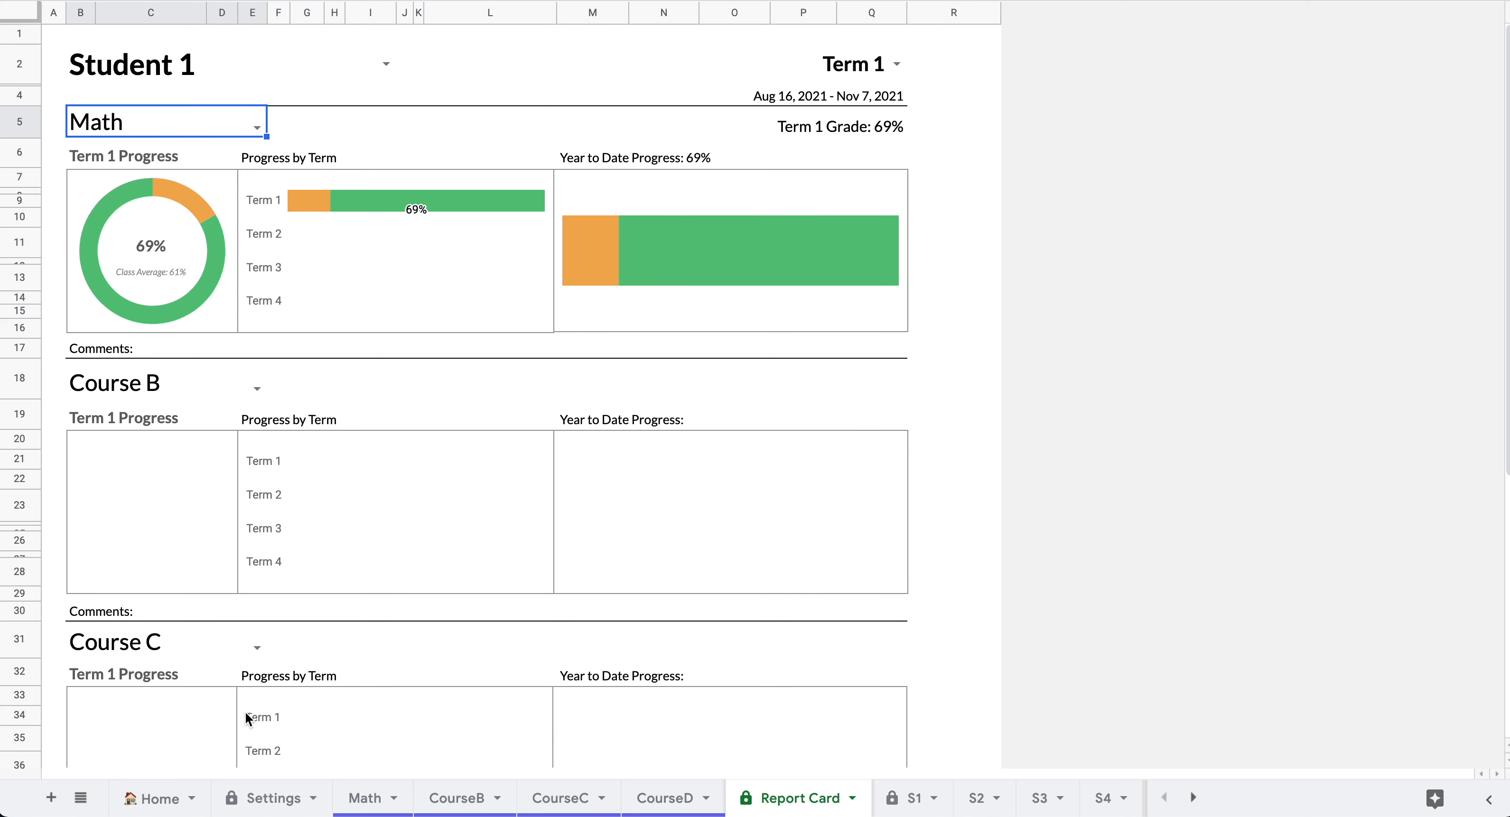
- Review Student 1's 69% Math Term 1 report card, then return to Home
scroll(227, 675, down, 5)
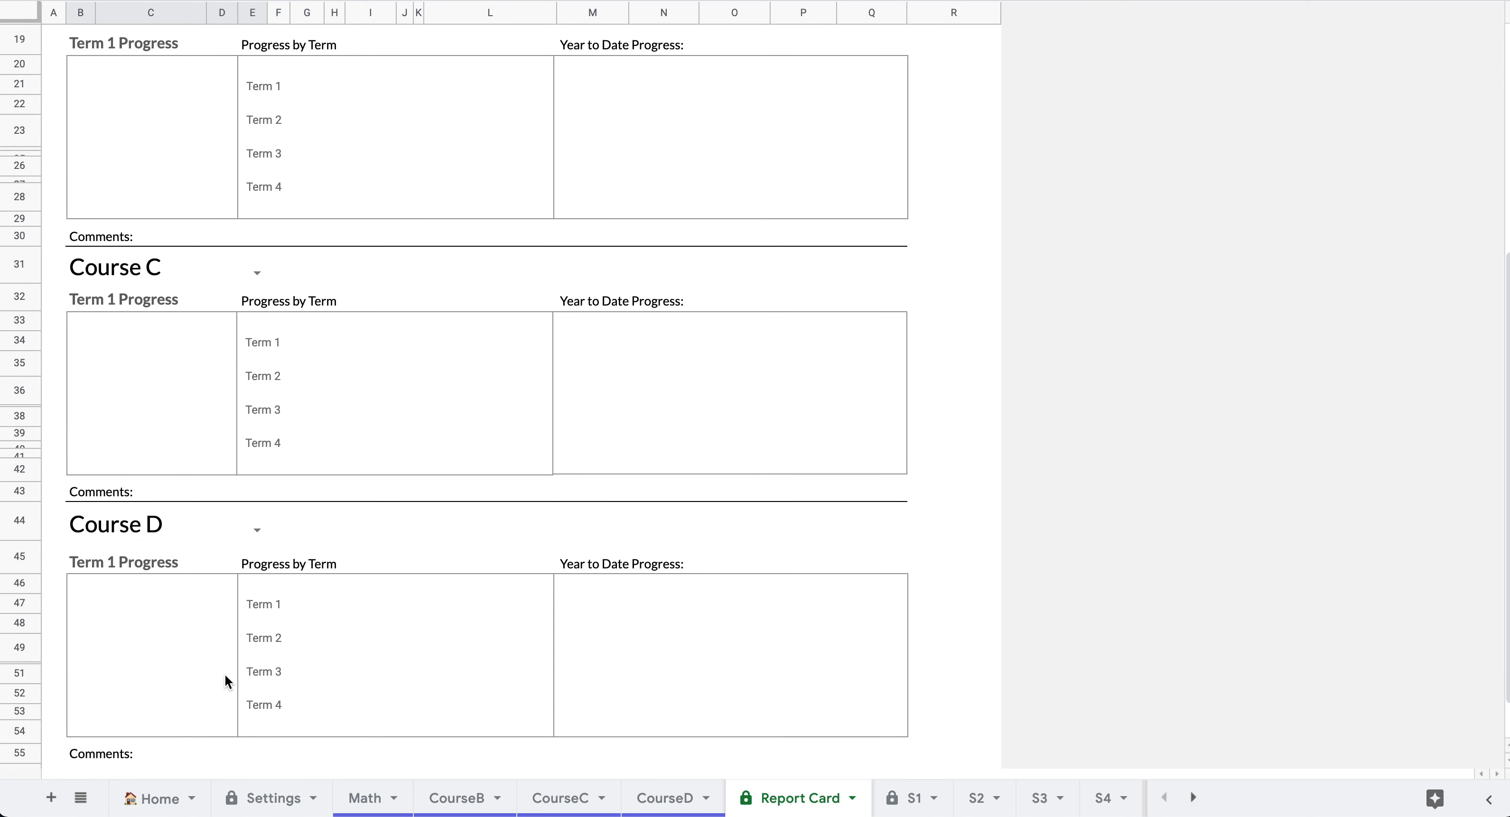
scroll(225, 674, up, 5)
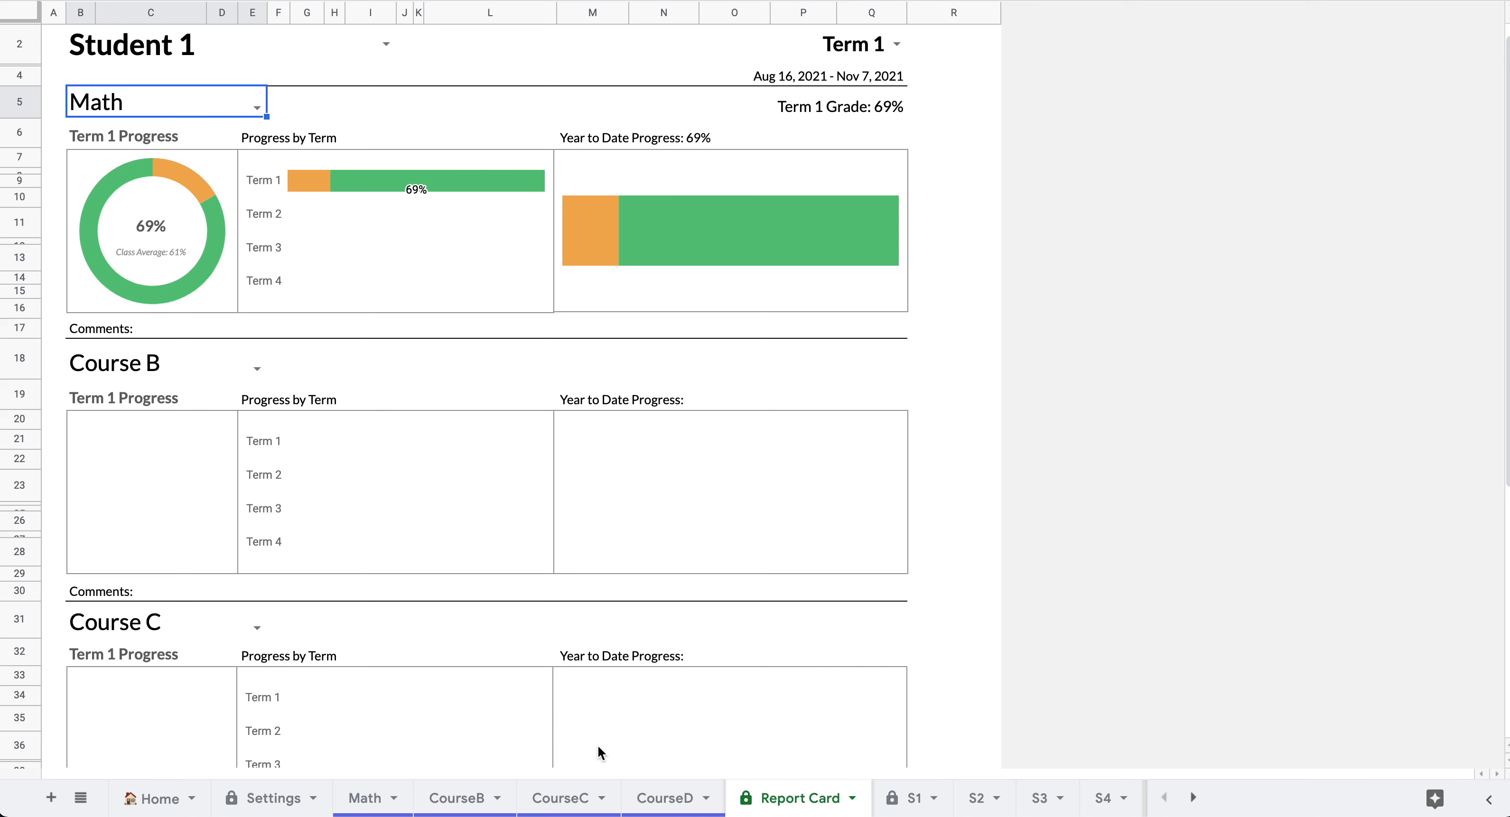
scroll(342, 122, up, 1)
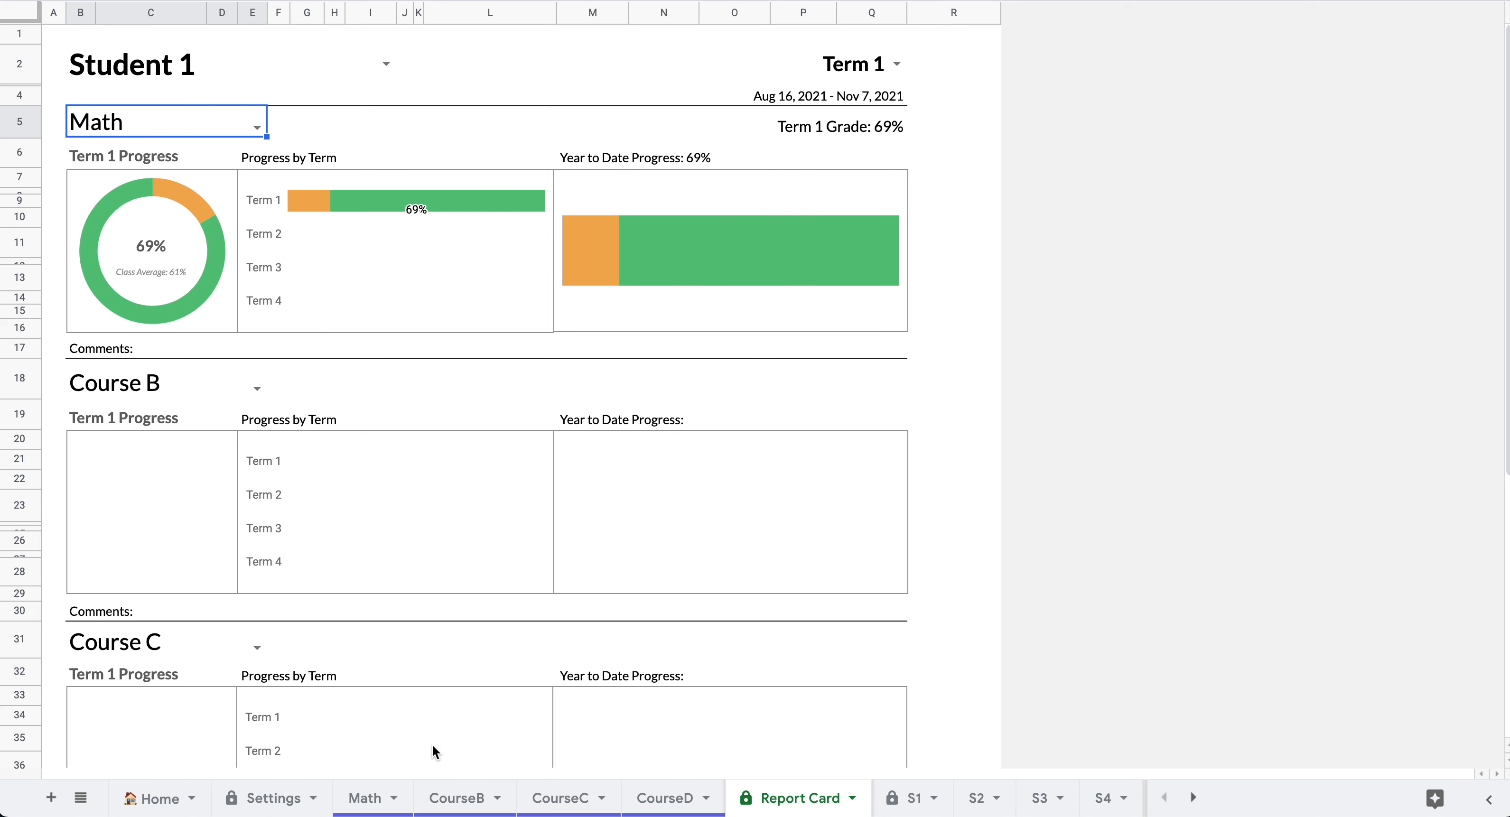
click(159, 803)
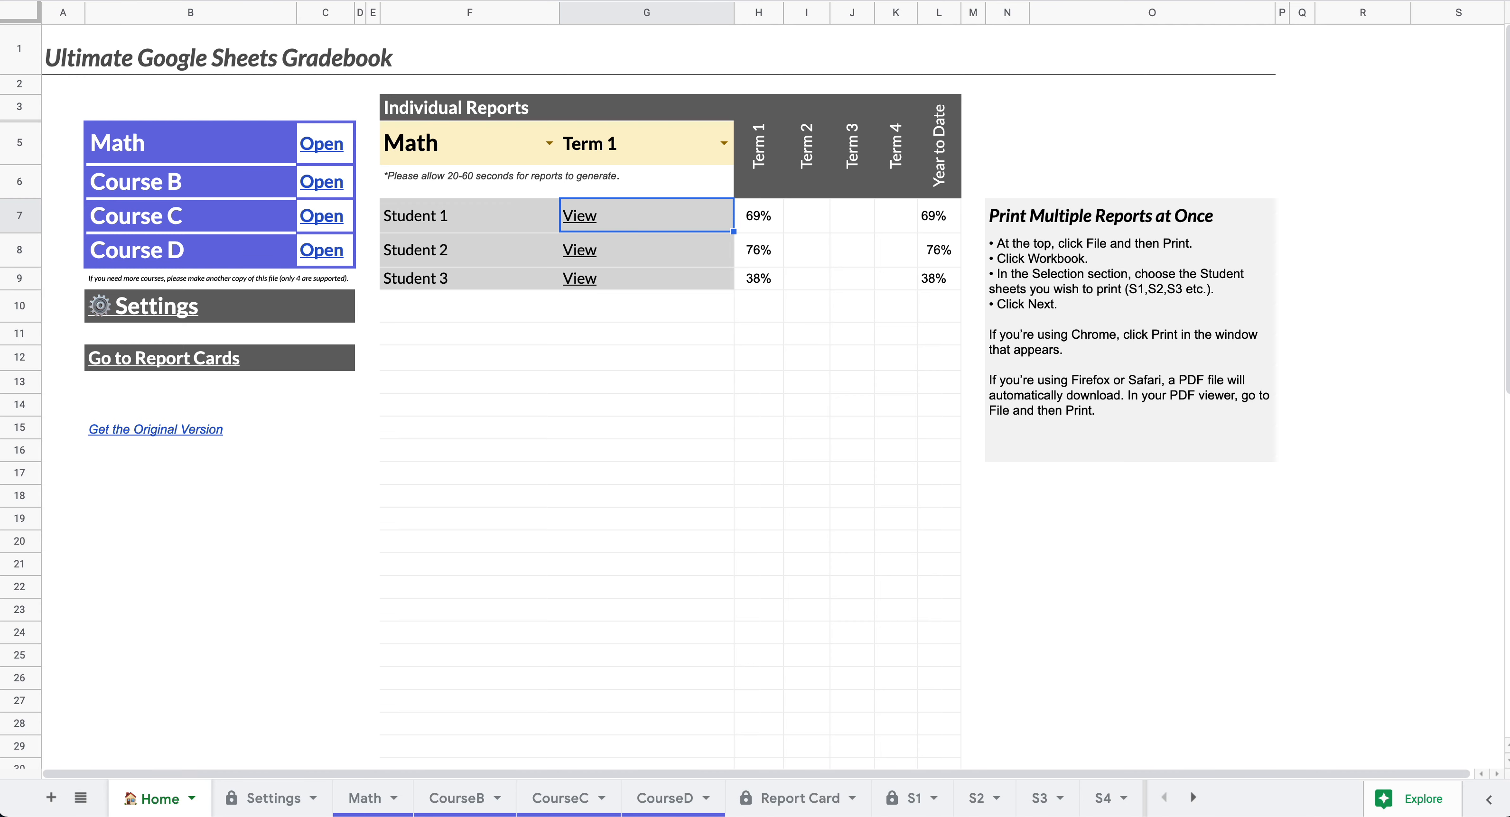
click(73, 0)
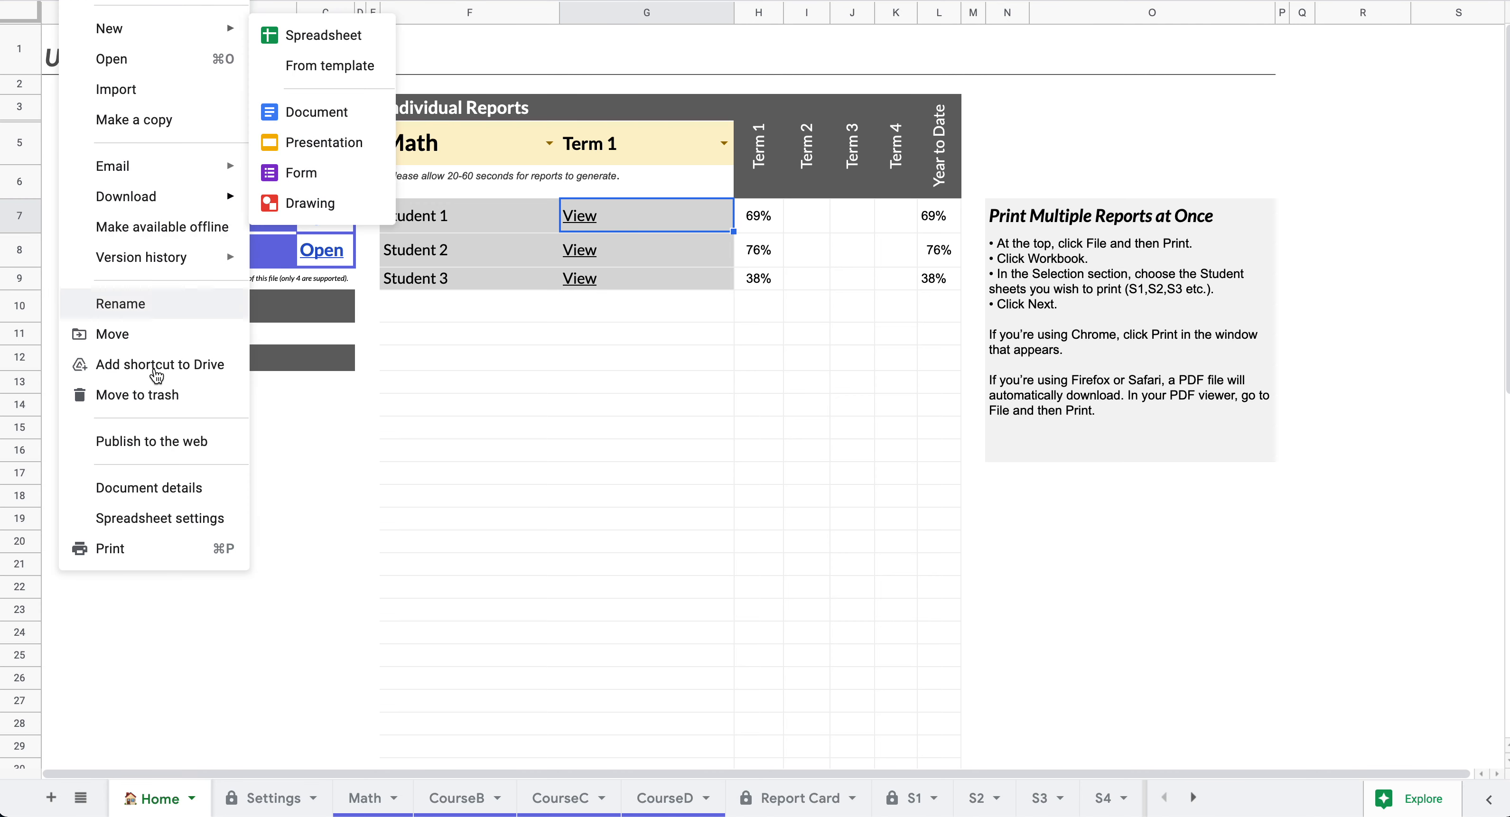
- Set print settings to Letter paper and switch orientation from Landscape to Portrait
click(148, 549)
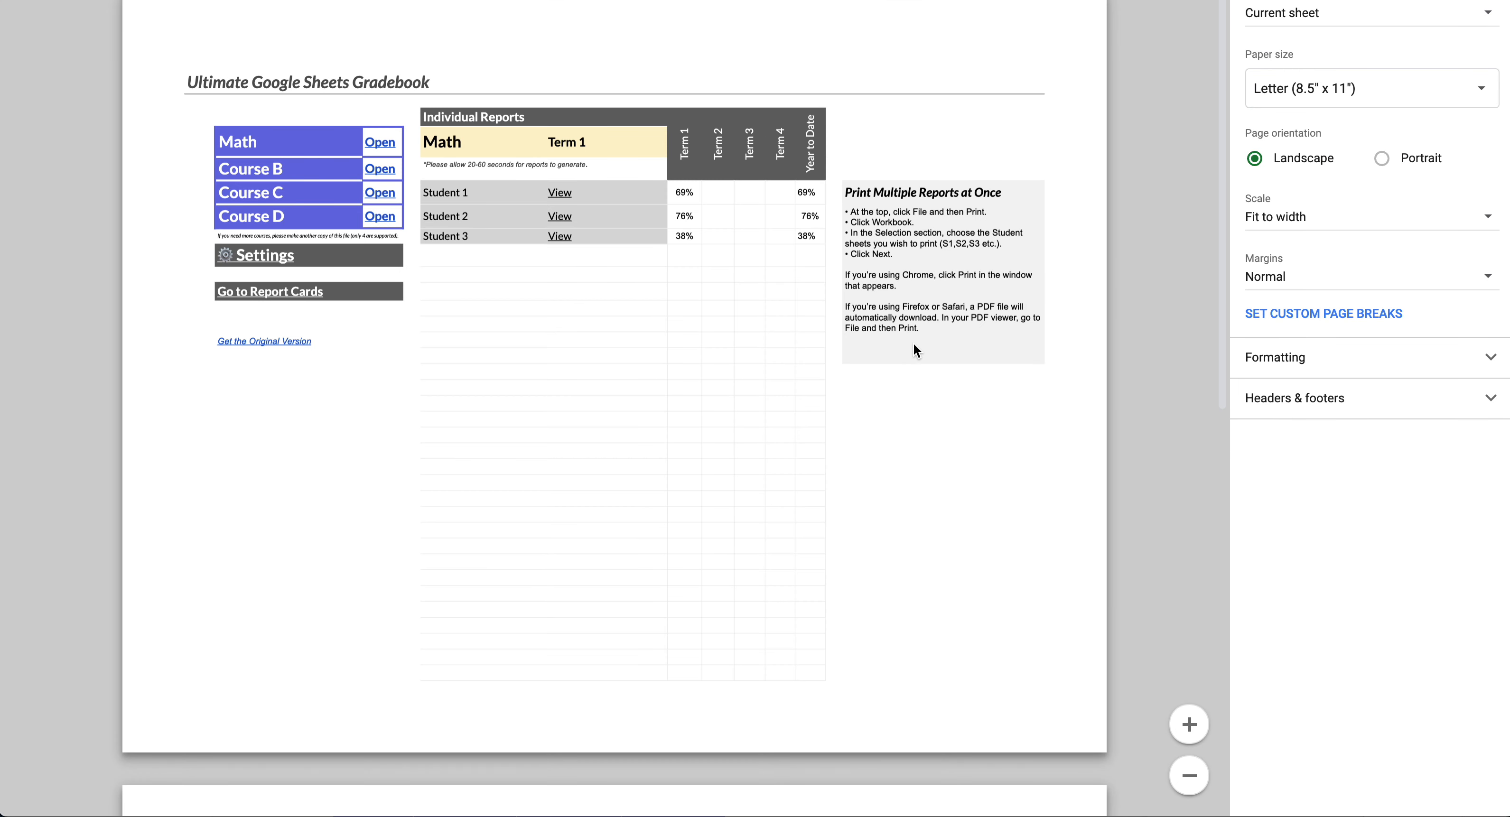
click(1366, 97)
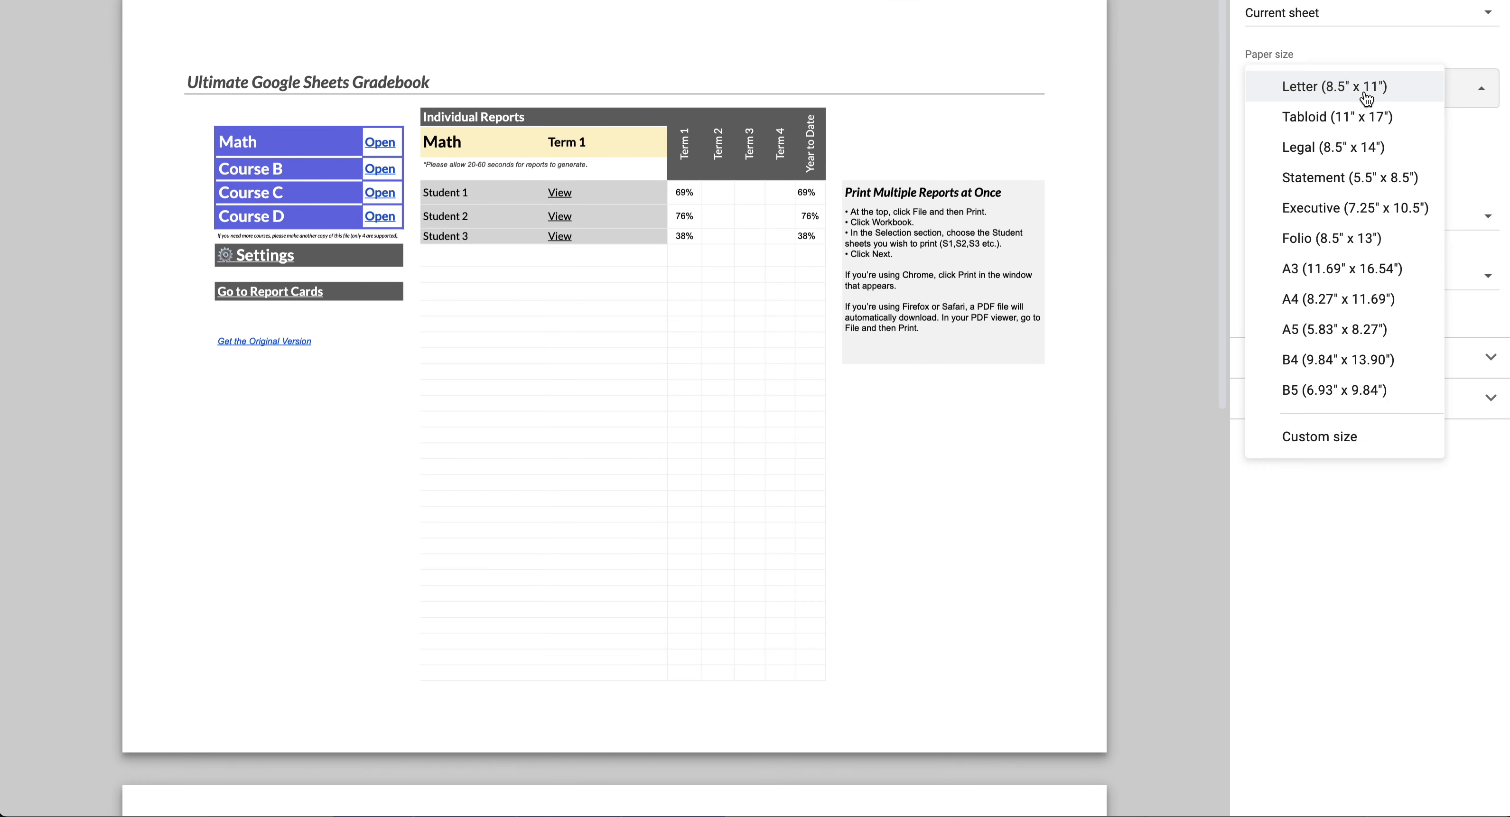
click(1339, 59)
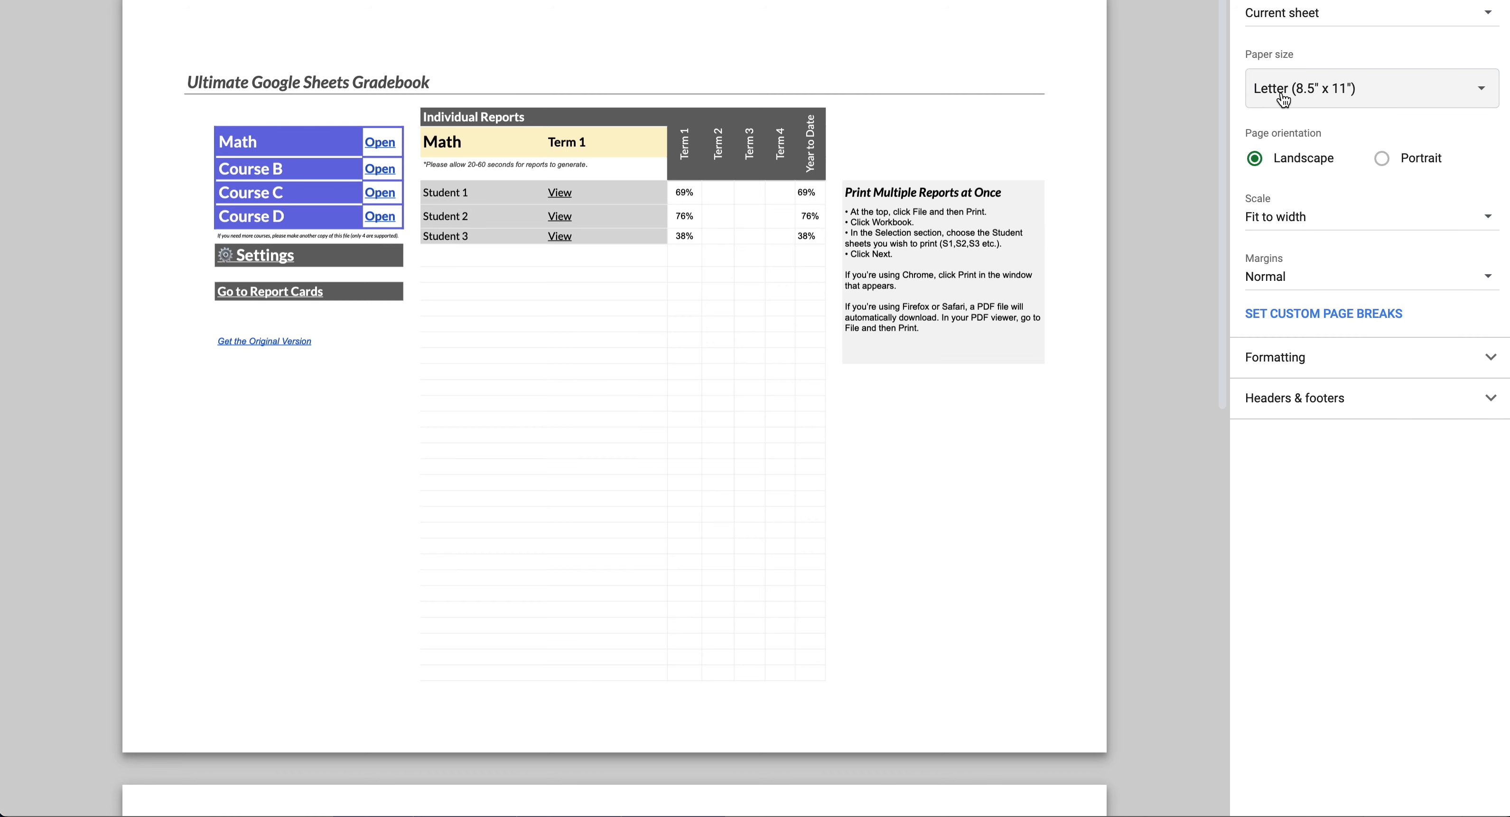
click(1384, 157)
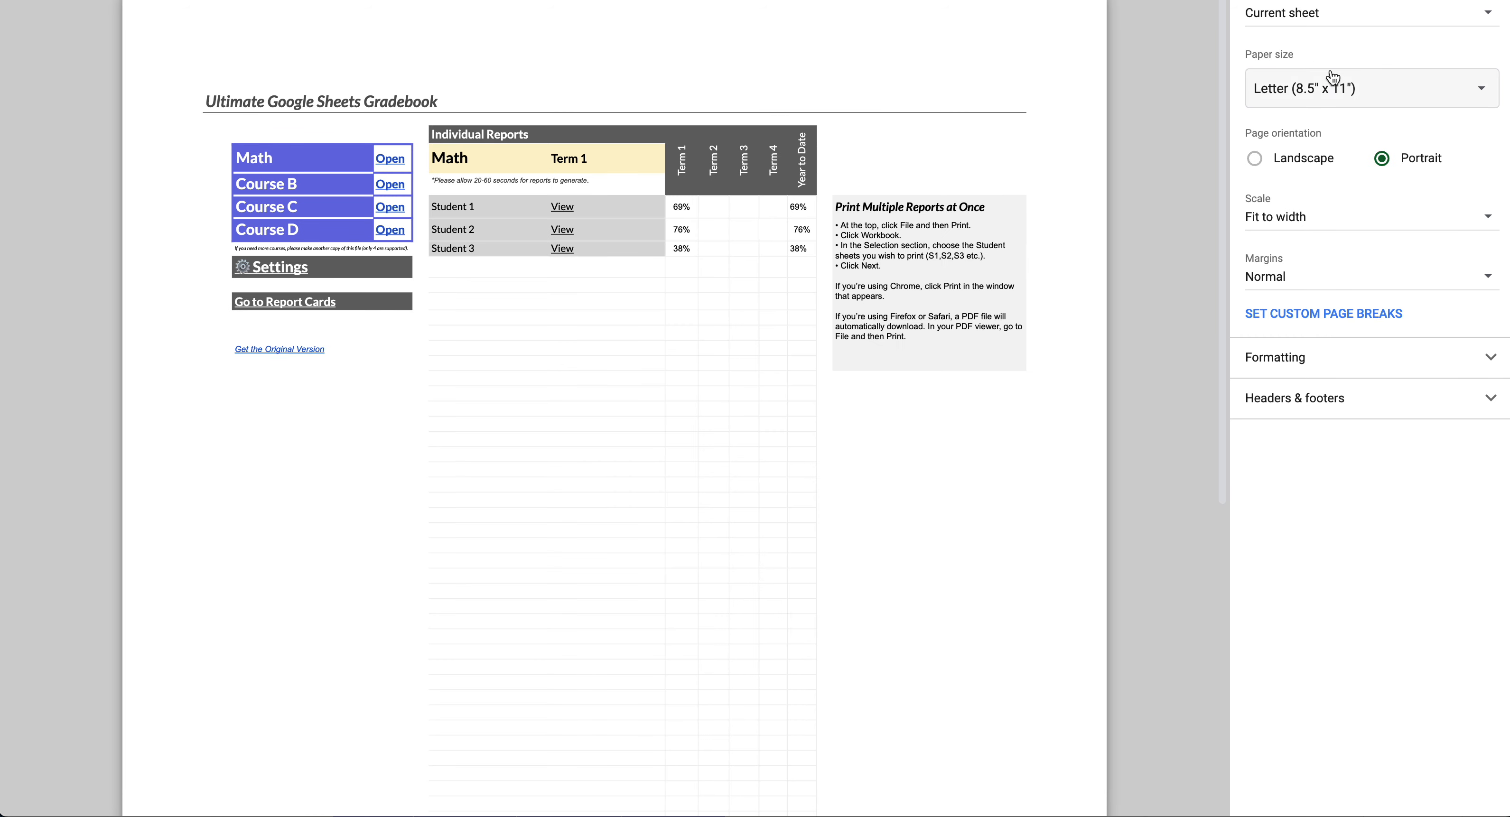
click(1332, 86)
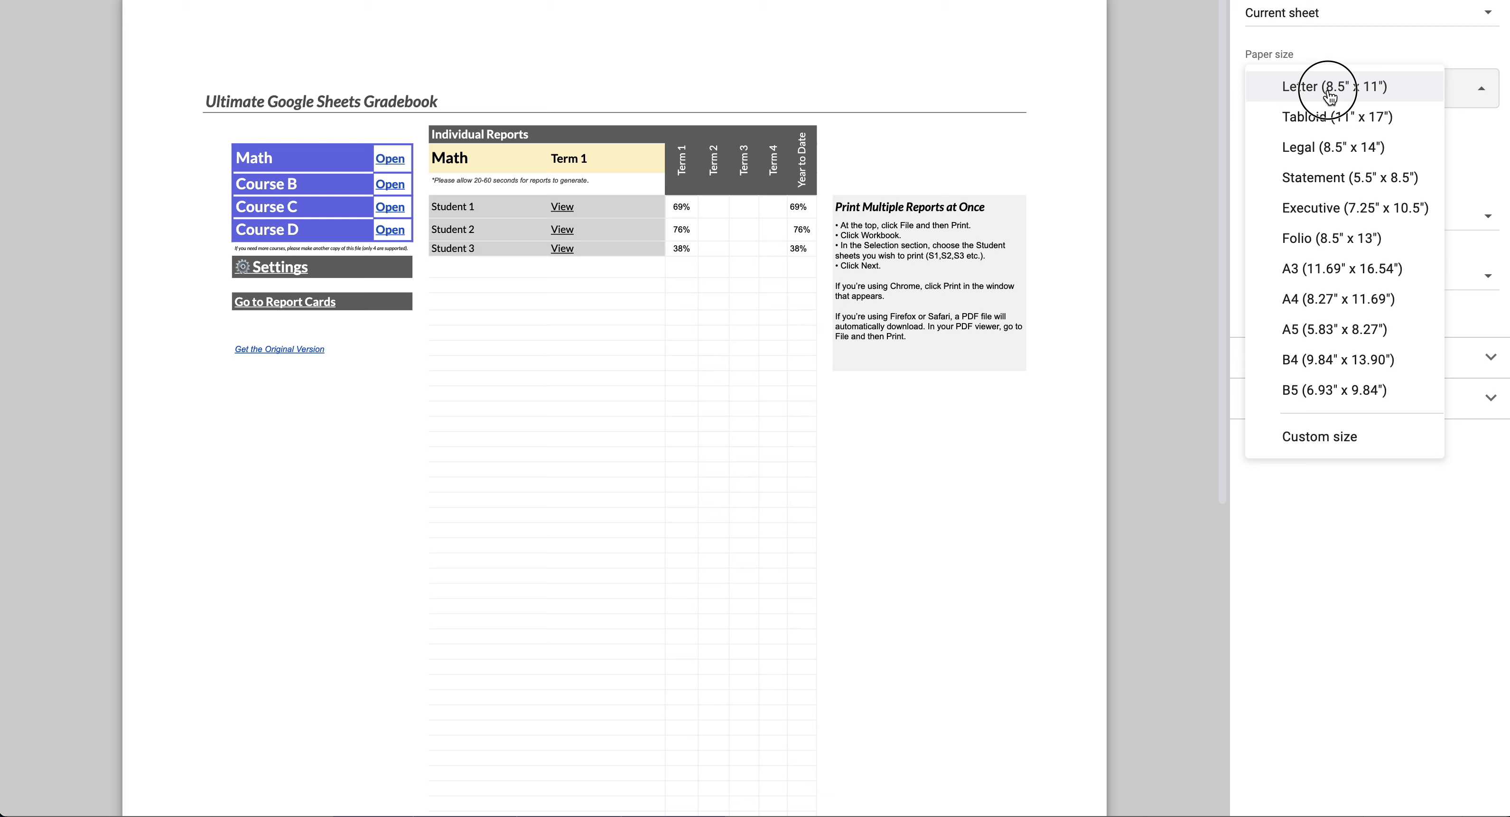
click(1303, 54)
click(1283, 15)
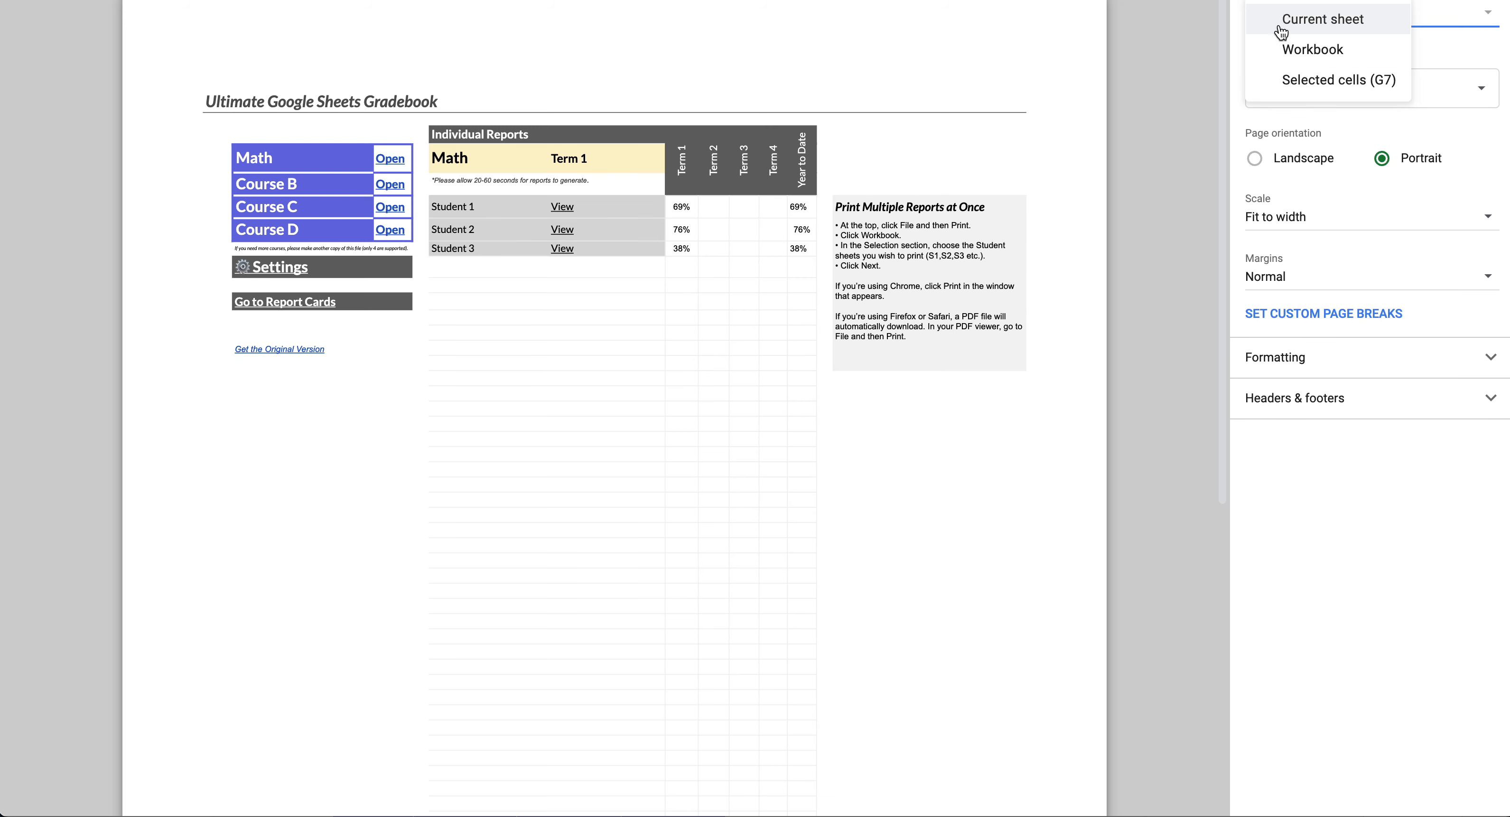
- Print the Workbook, unchecking Home, Settings, CourseB, CourseC and Report Card
click(1289, 59)
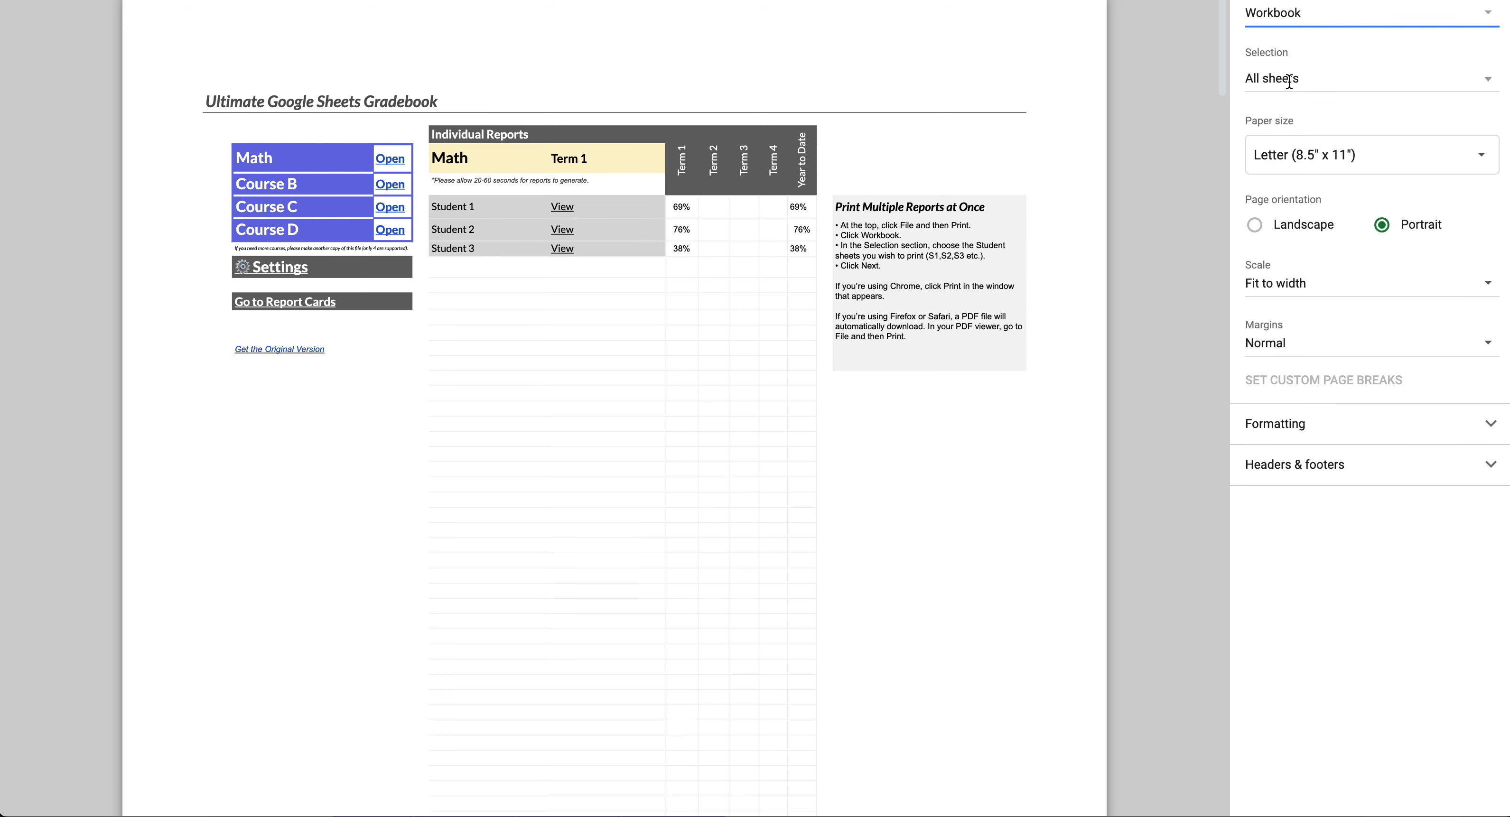
click(1288, 87)
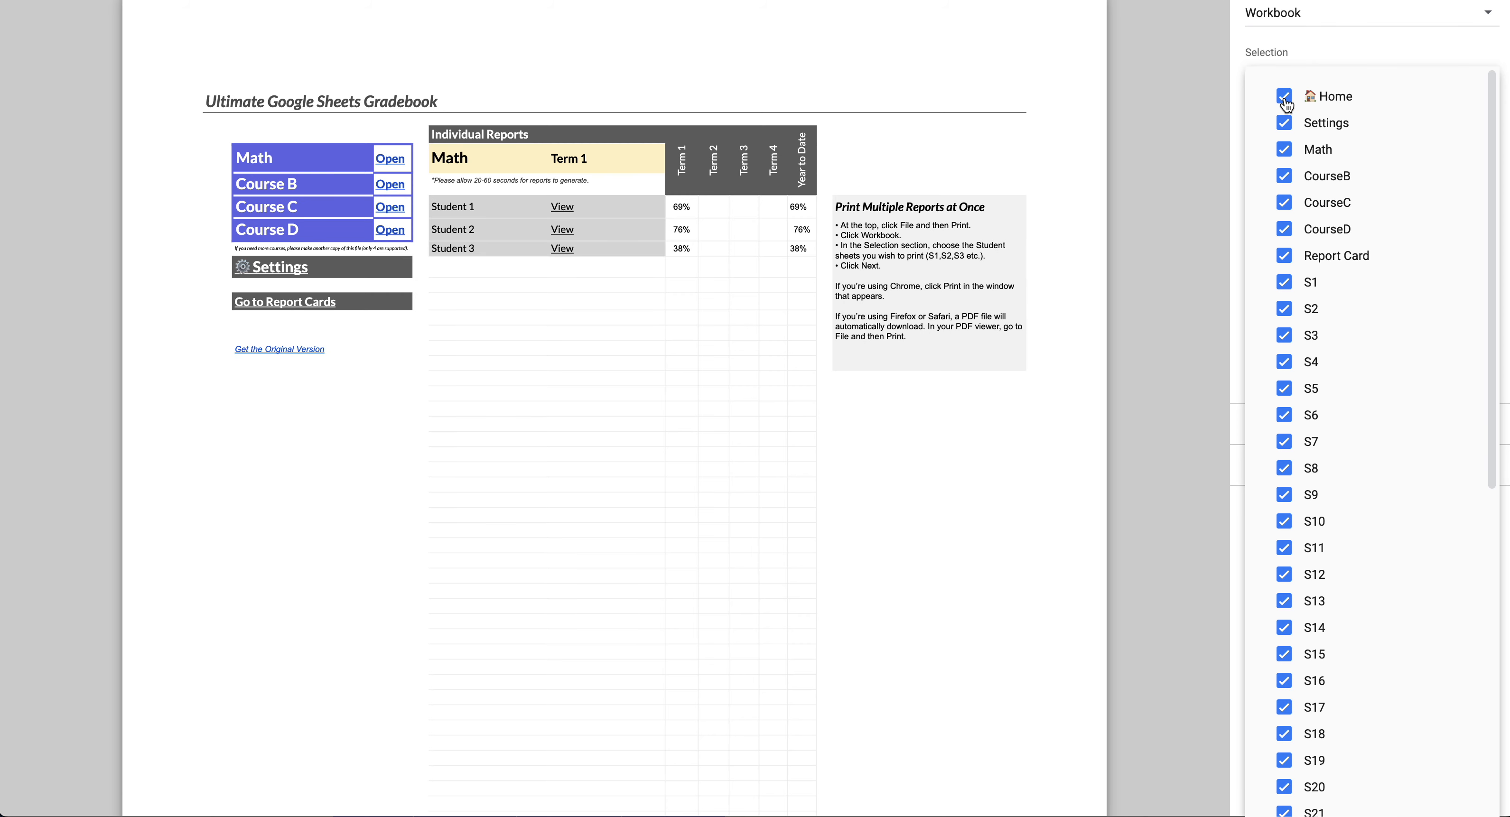
click(1284, 96)
click(1284, 123)
click(1286, 176)
click(1284, 203)
click(1284, 256)
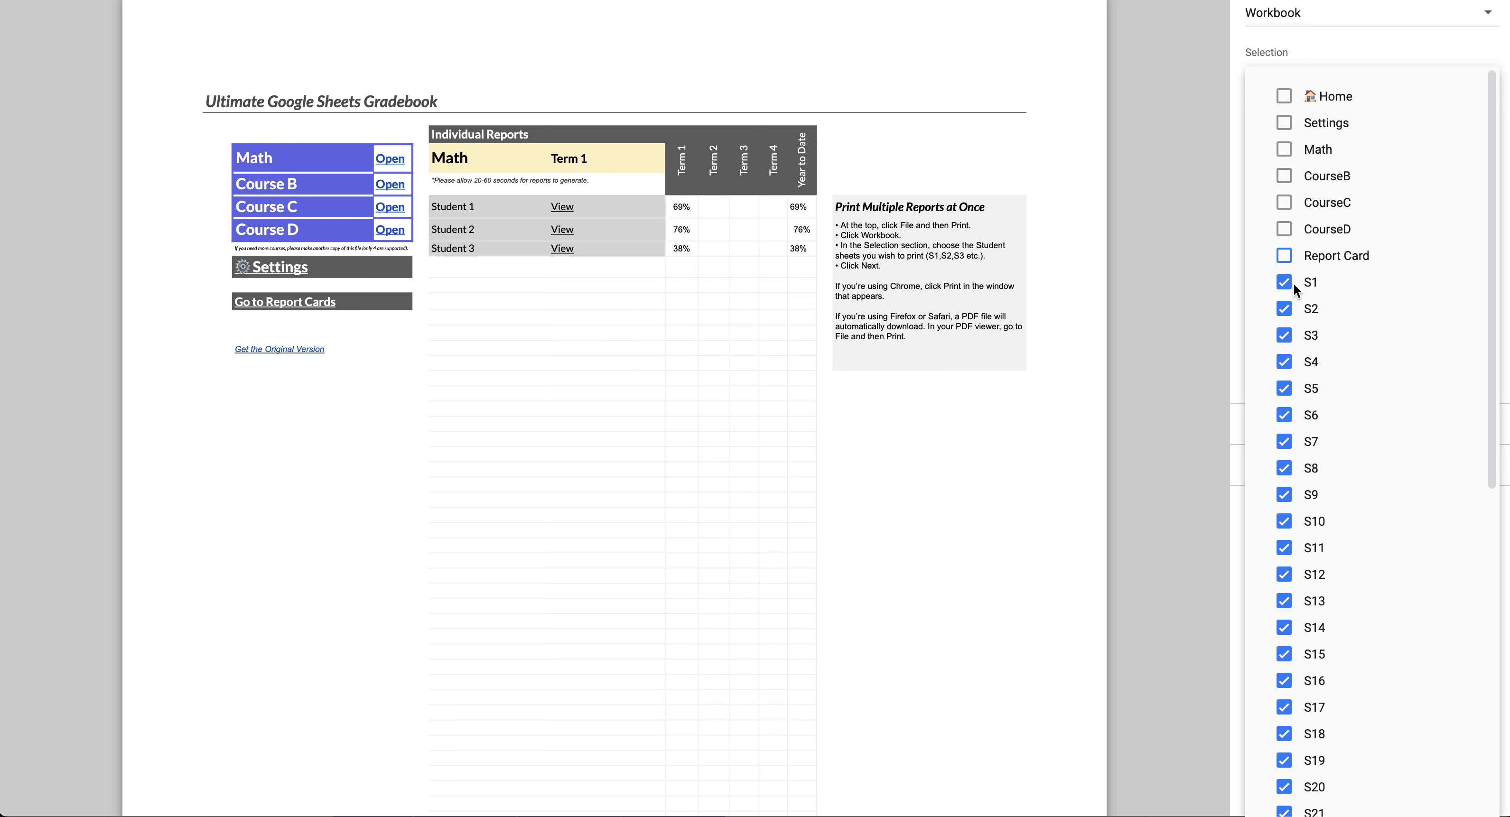
- Apply the S1–S40 student-sheet selection, preview the pages, and leave print settings
scroll(1290, 294, down, 1)
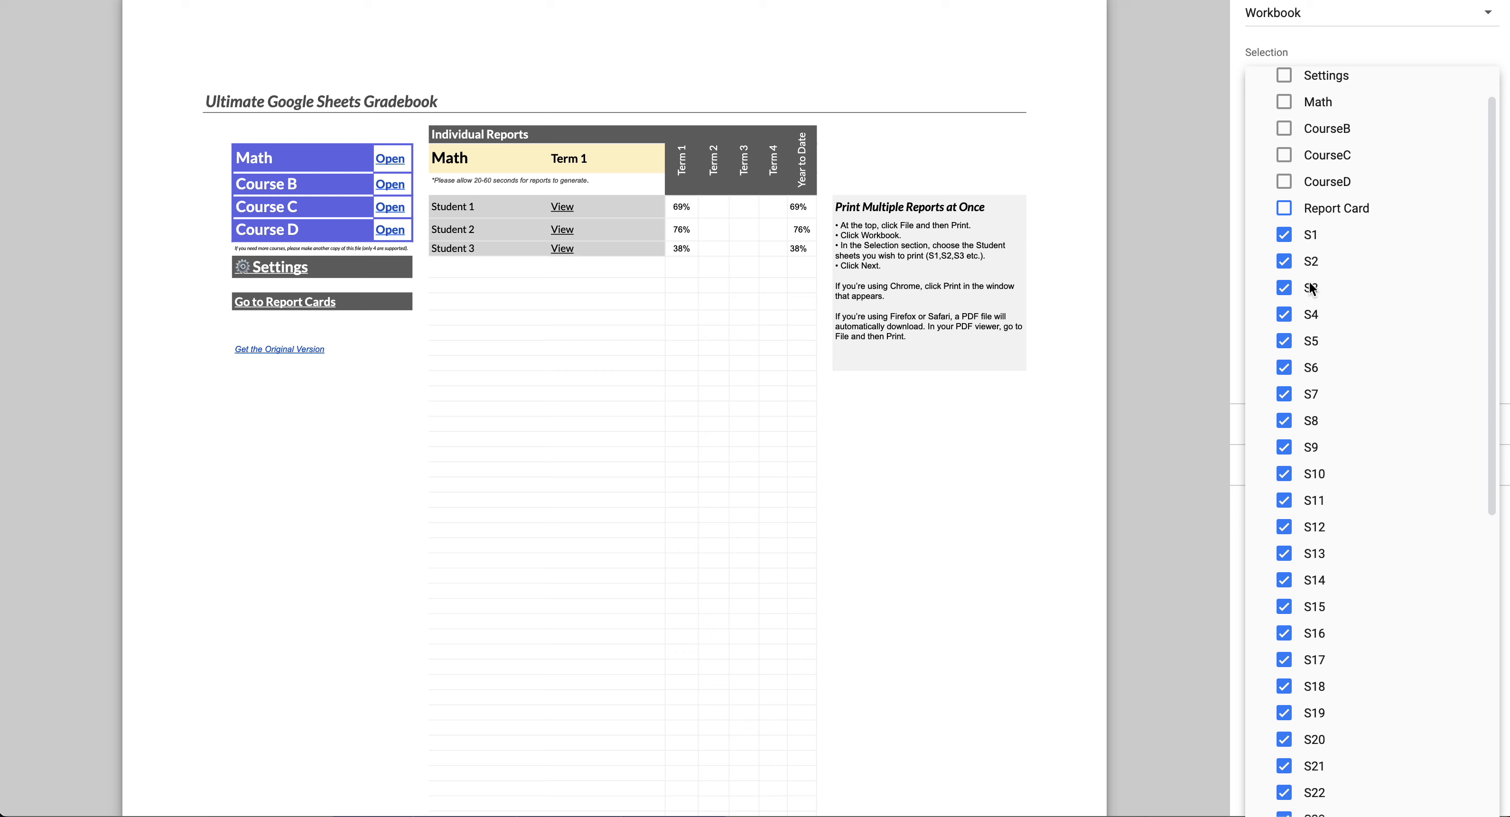
scroll(1319, 521, down, 9)
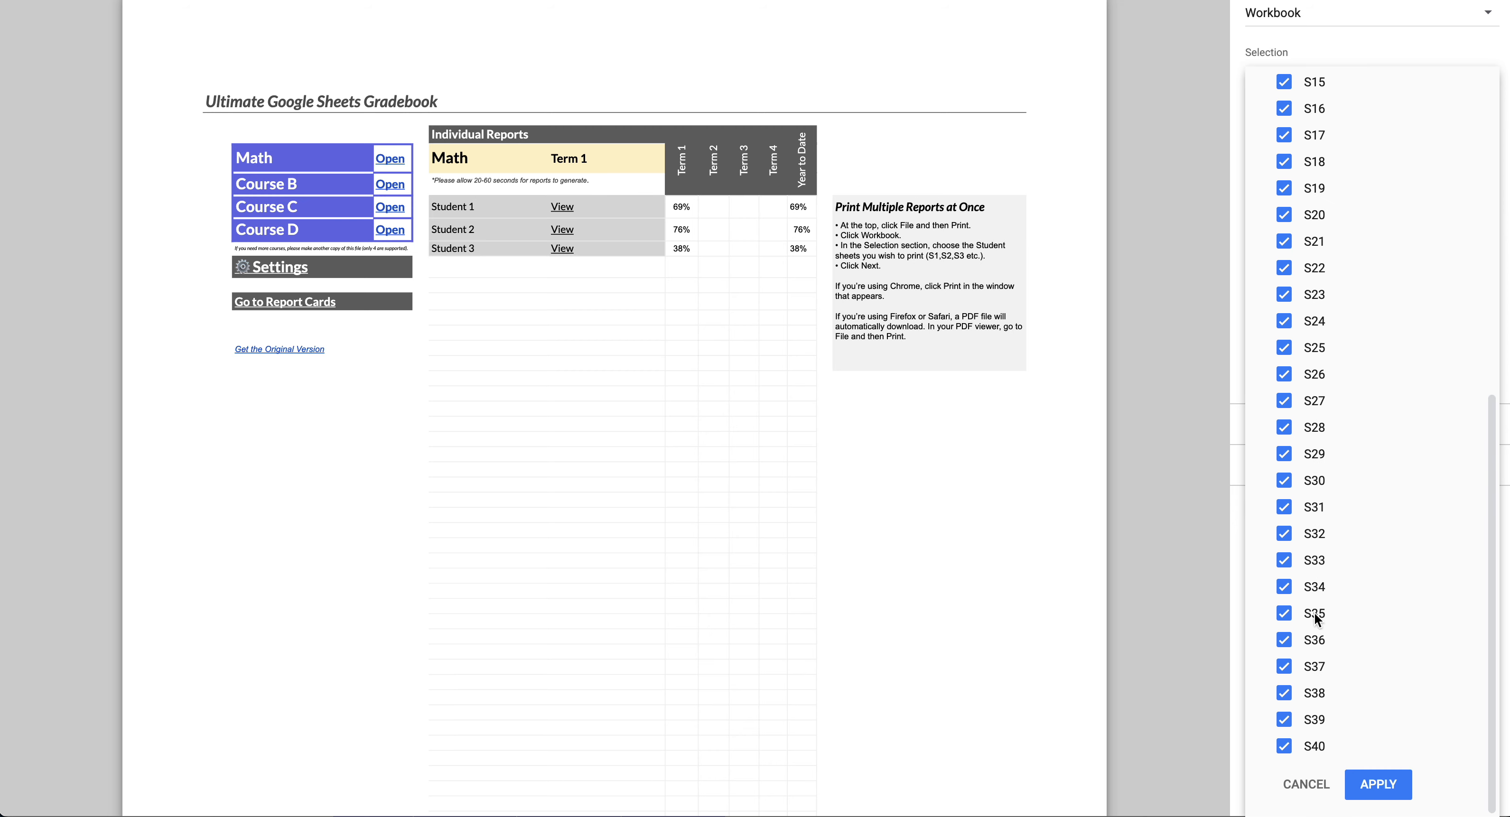
scroll(1305, 588, up, 15)
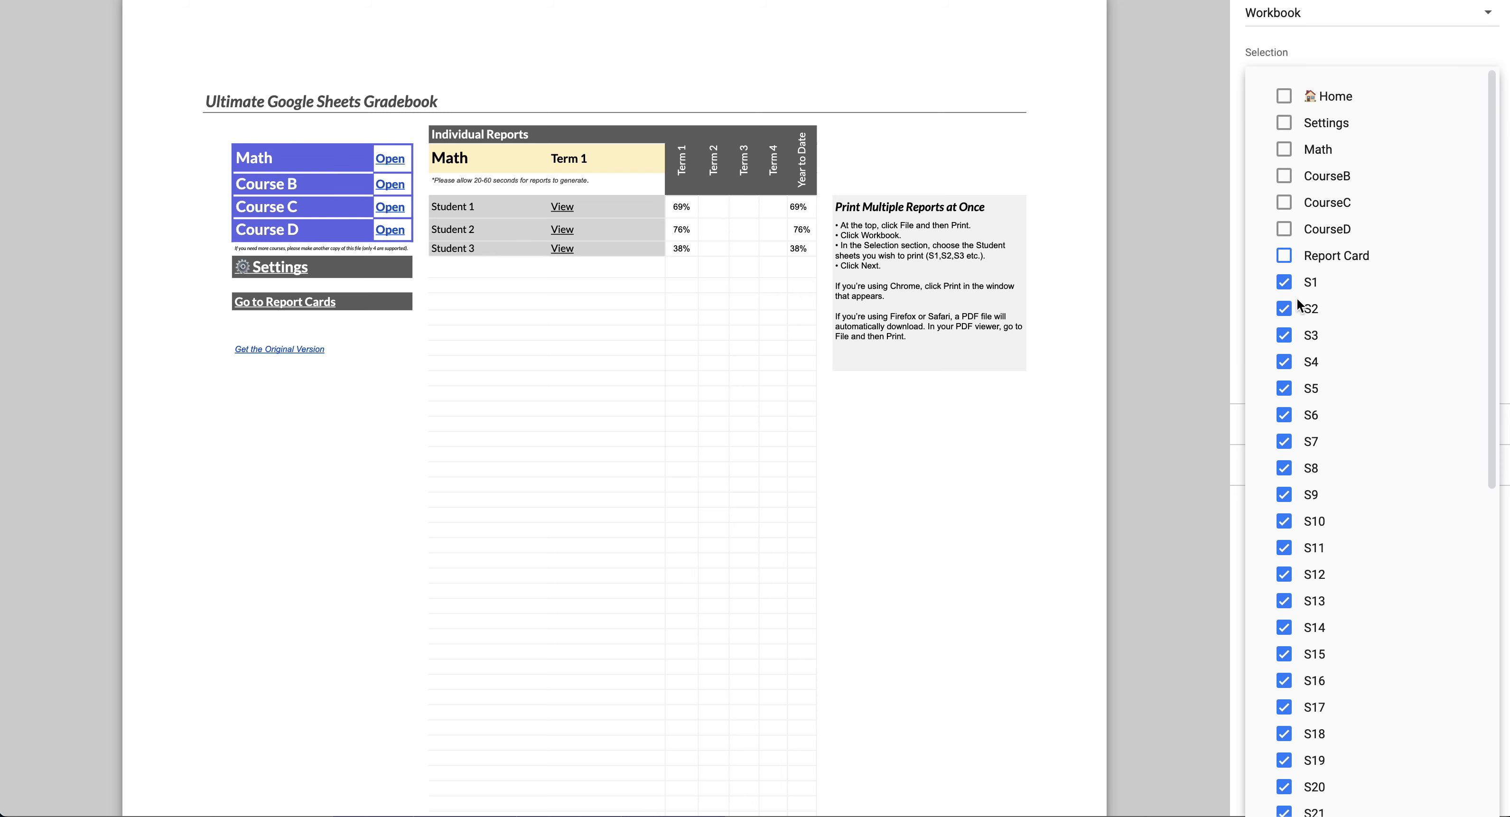
scroll(1293, 680, down, 10)
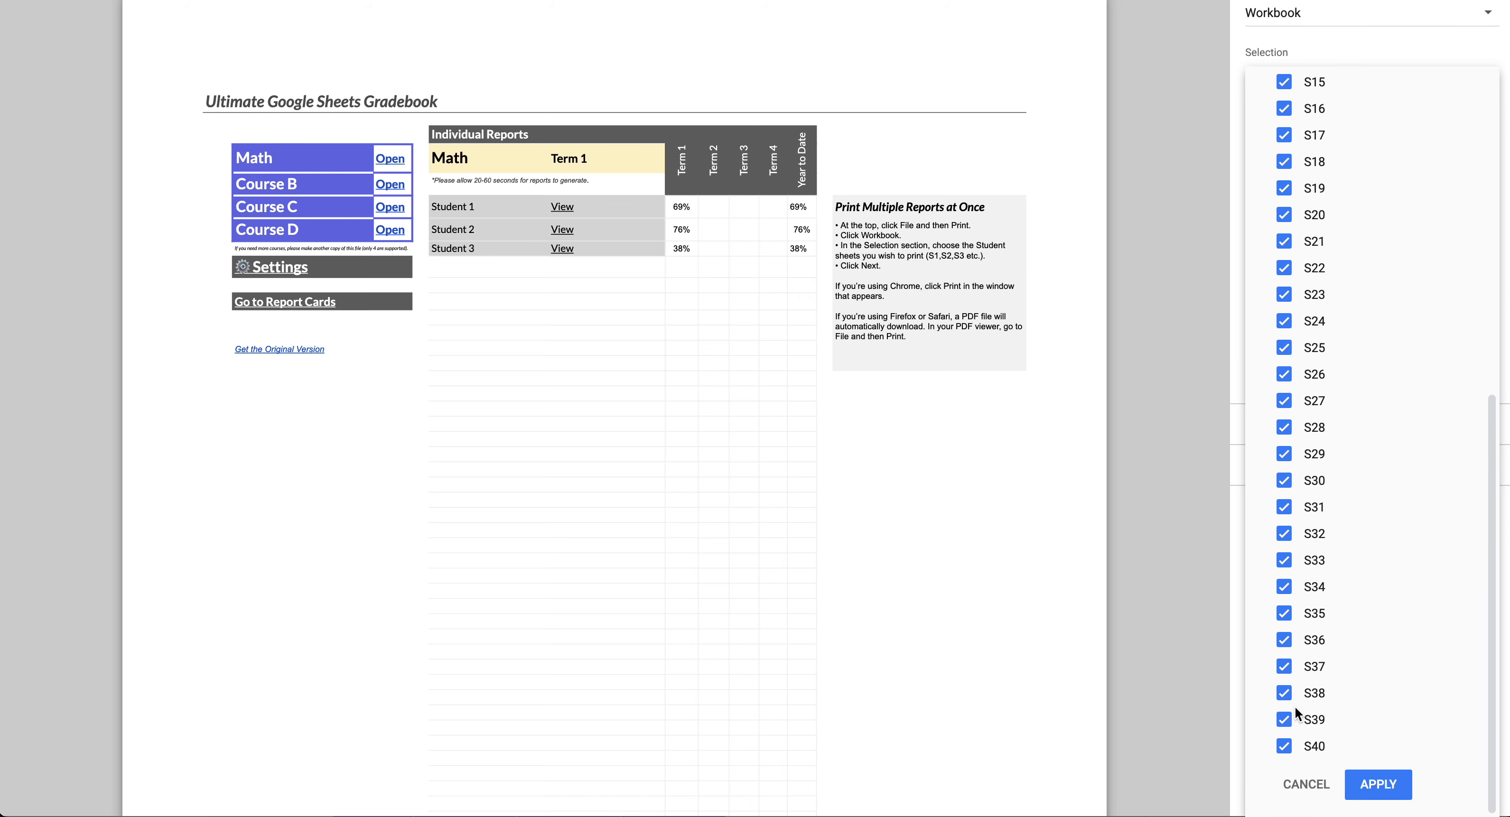
click(1378, 786)
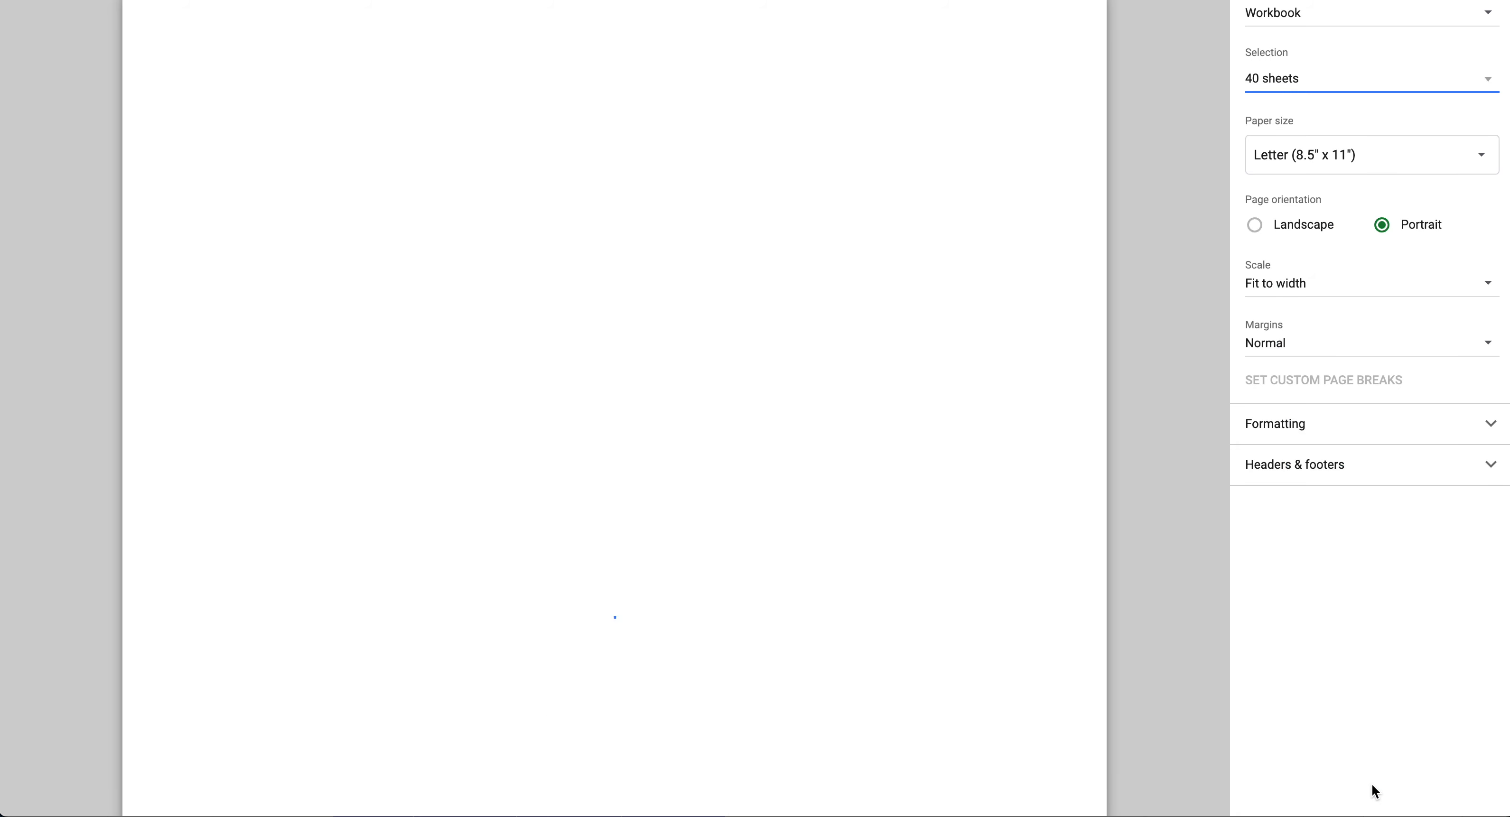
scroll(952, 421, down, 5)
scroll(953, 421, up, 5)
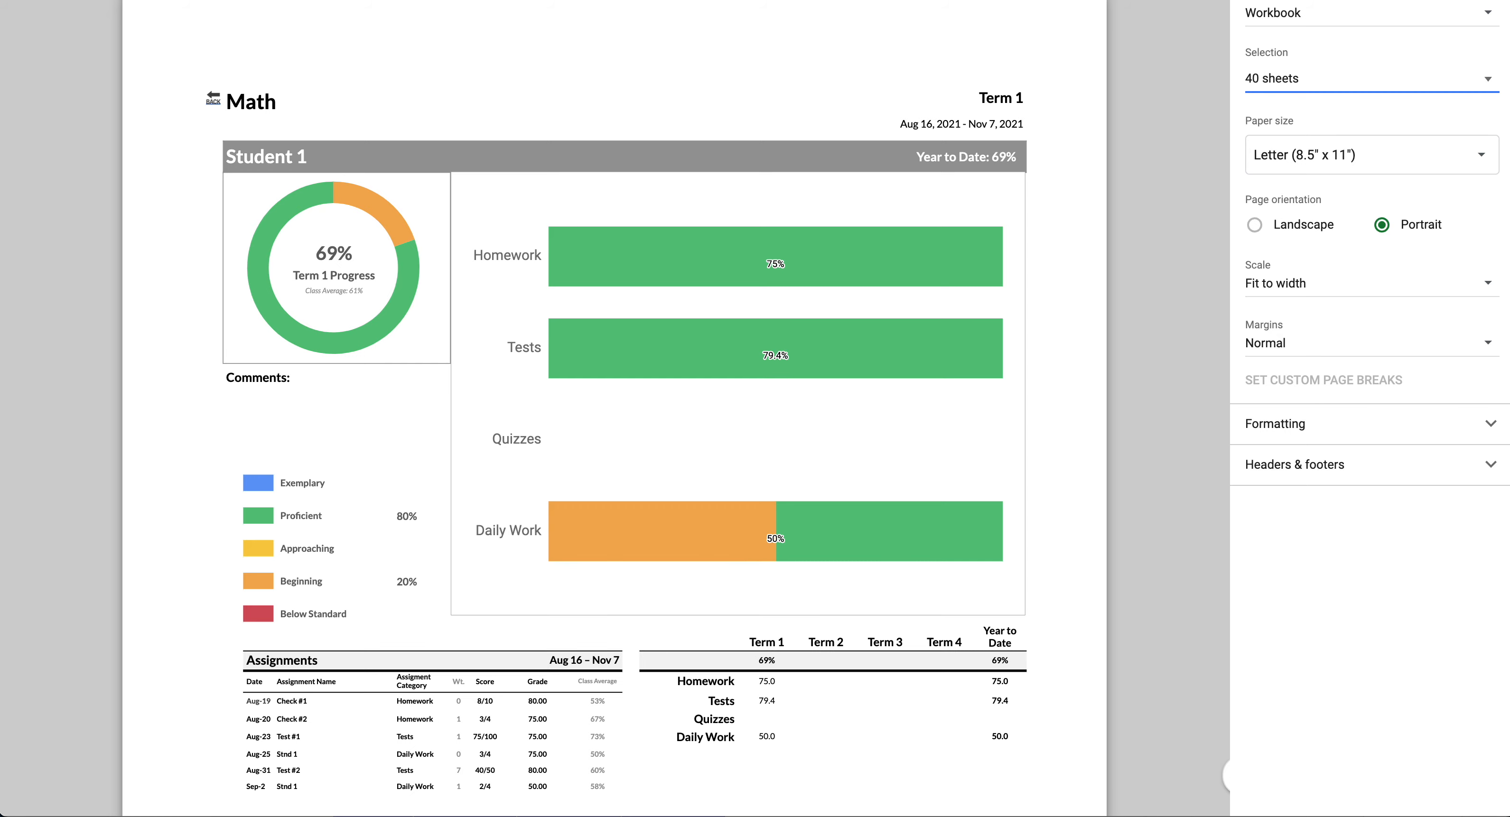
key(Escape)
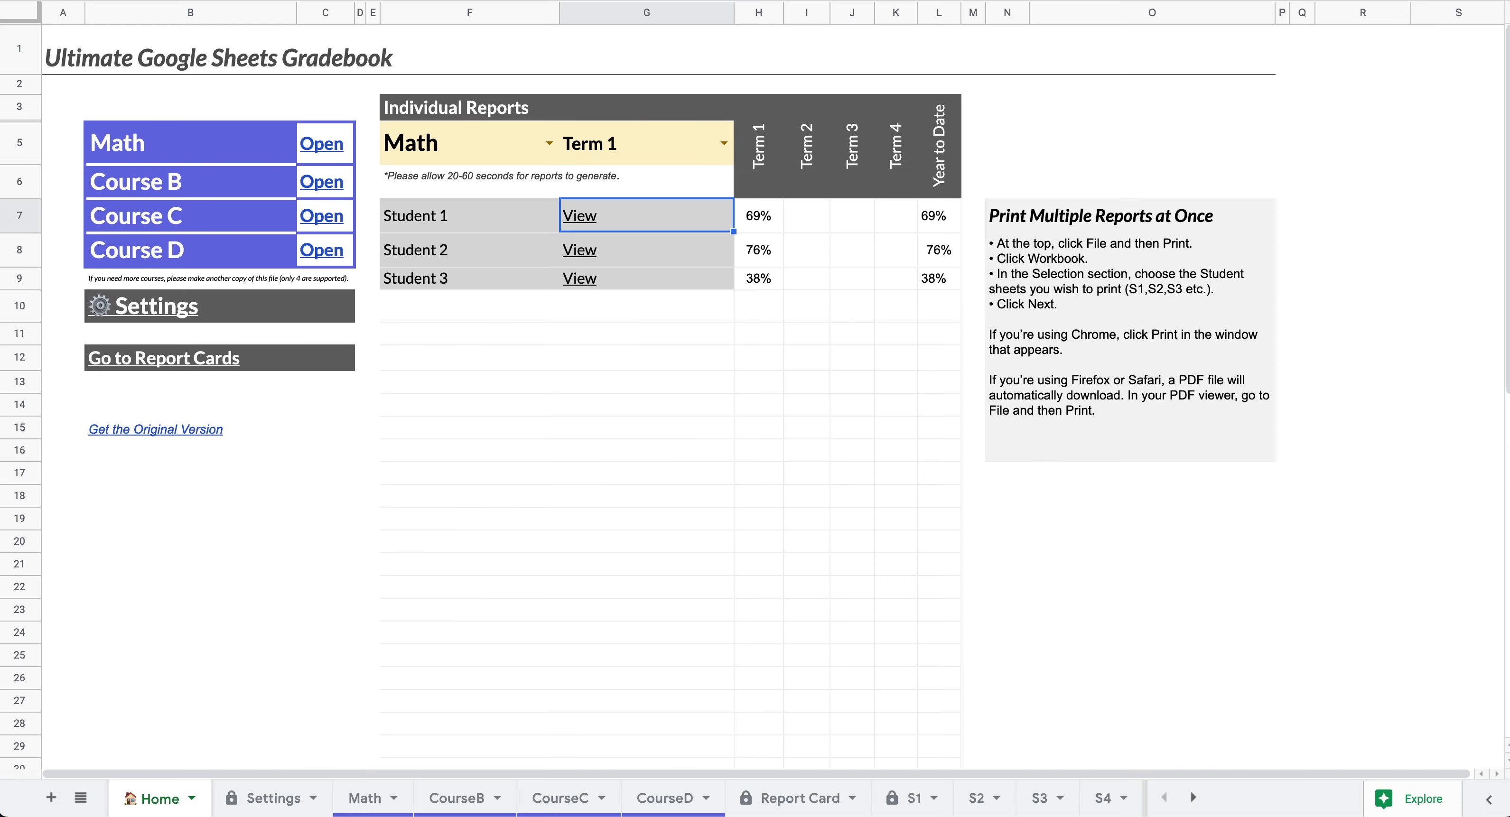